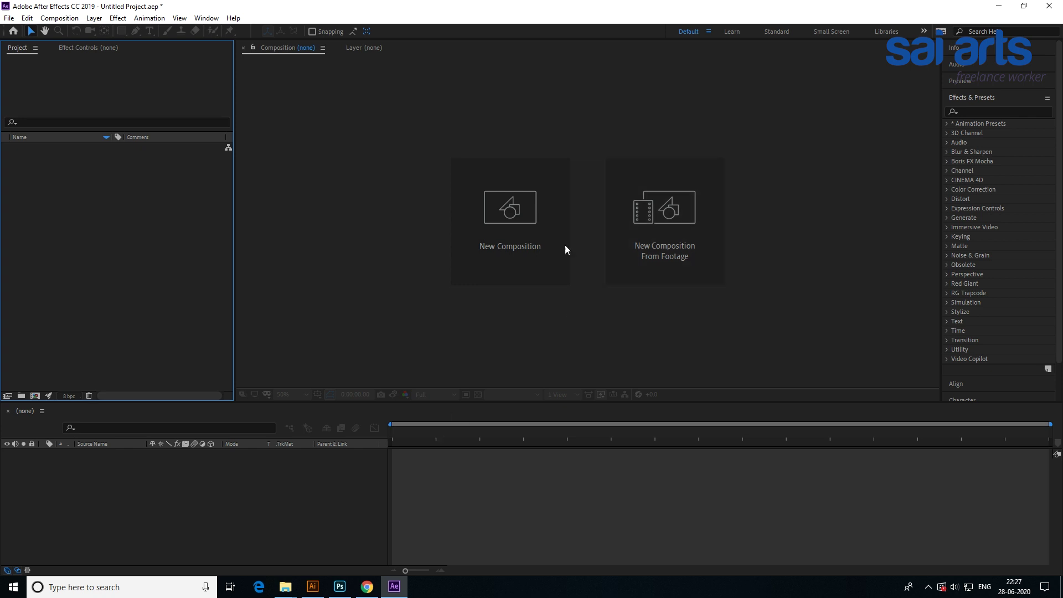
Import Color Correction.mp4, drag it into the timeline to create its composition, and scrub the footage.
right_click(106, 211)
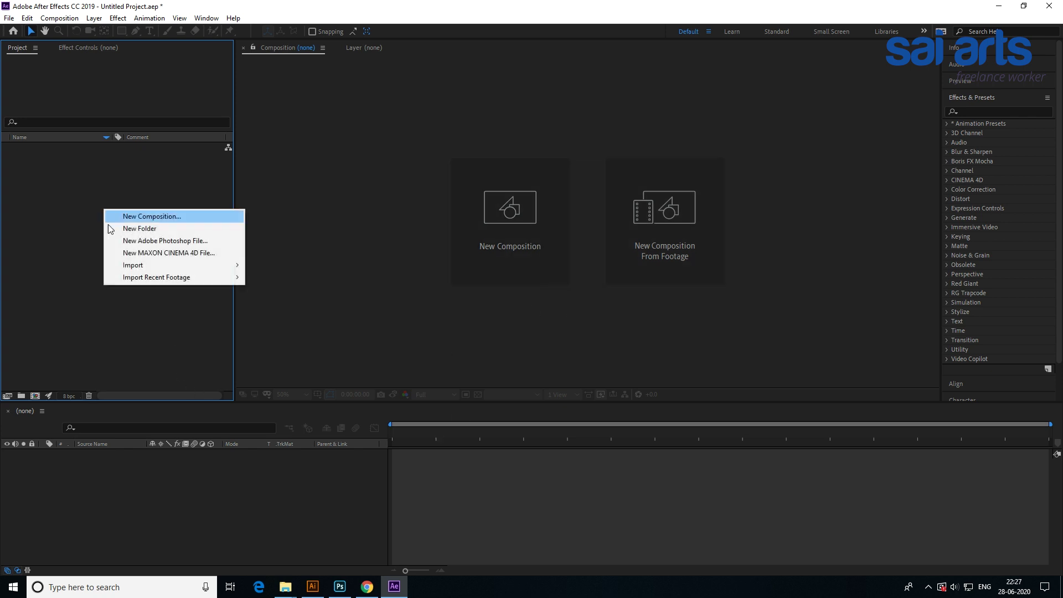
click(134, 265)
click(260, 265)
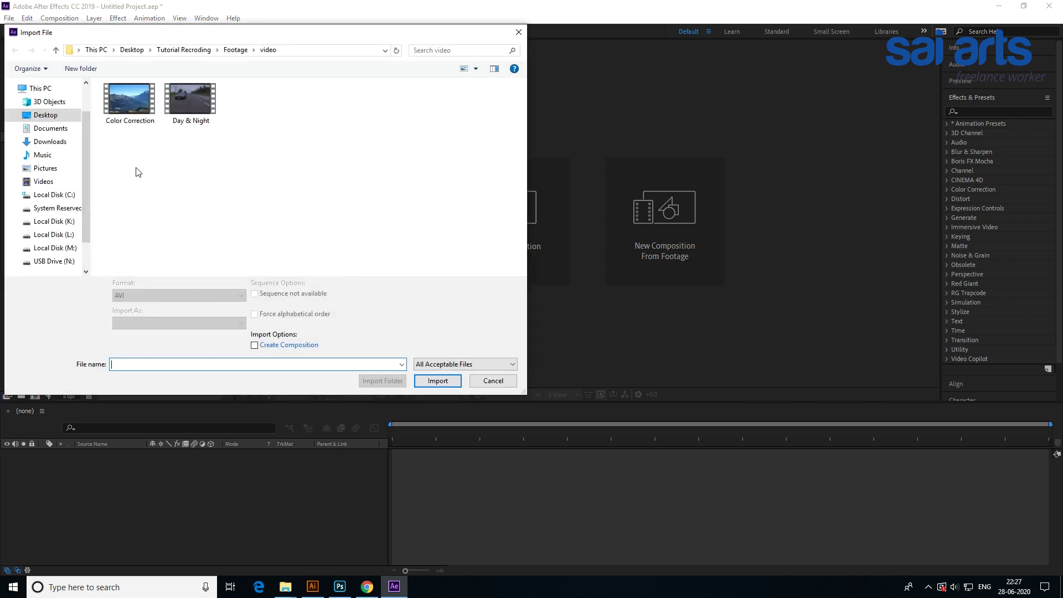
click(125, 110)
click(438, 383)
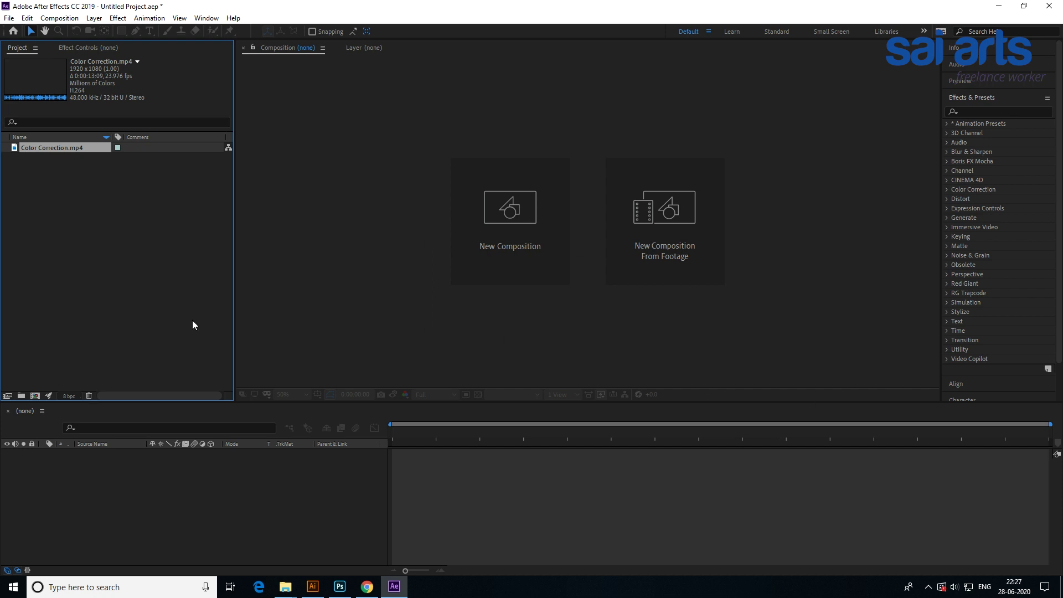
drag(51, 148, 141, 499)
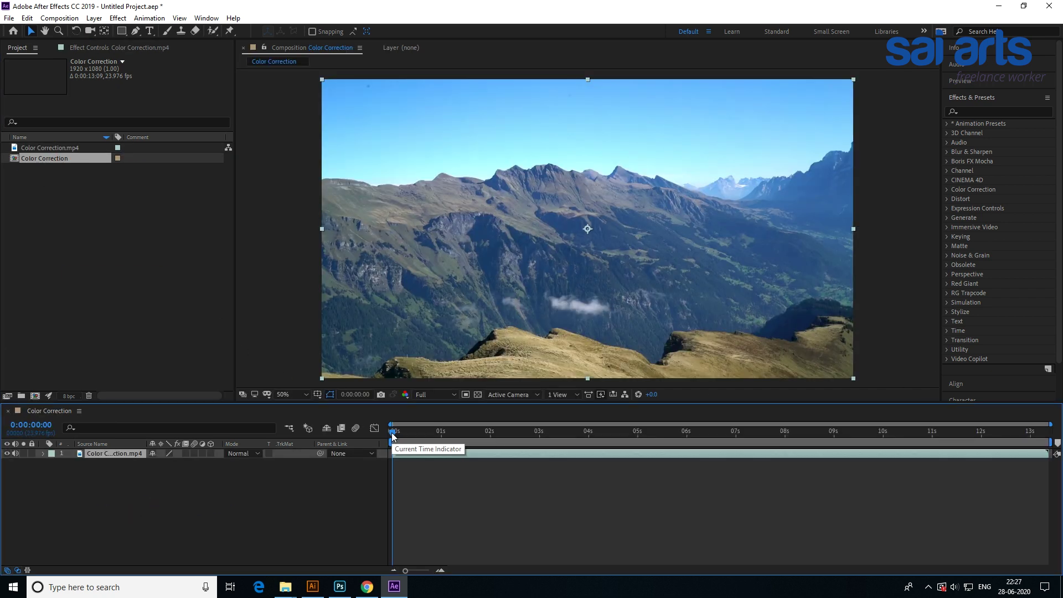
drag(393, 435, 373, 463)
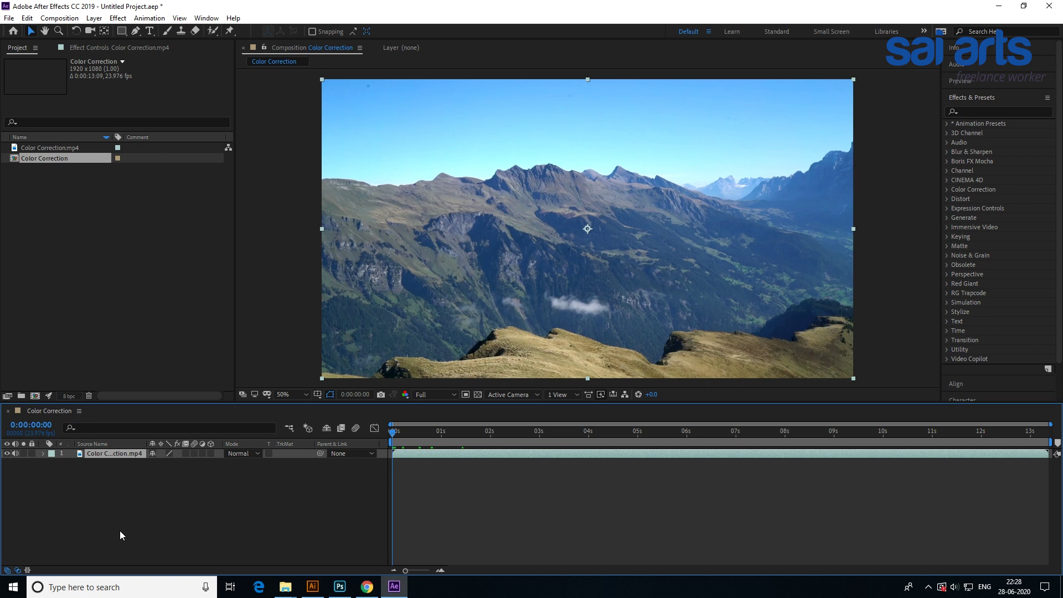
Add a new Adjustment Layer 1 above the Color Correction clip from the Layer menu.
right_click(114, 482)
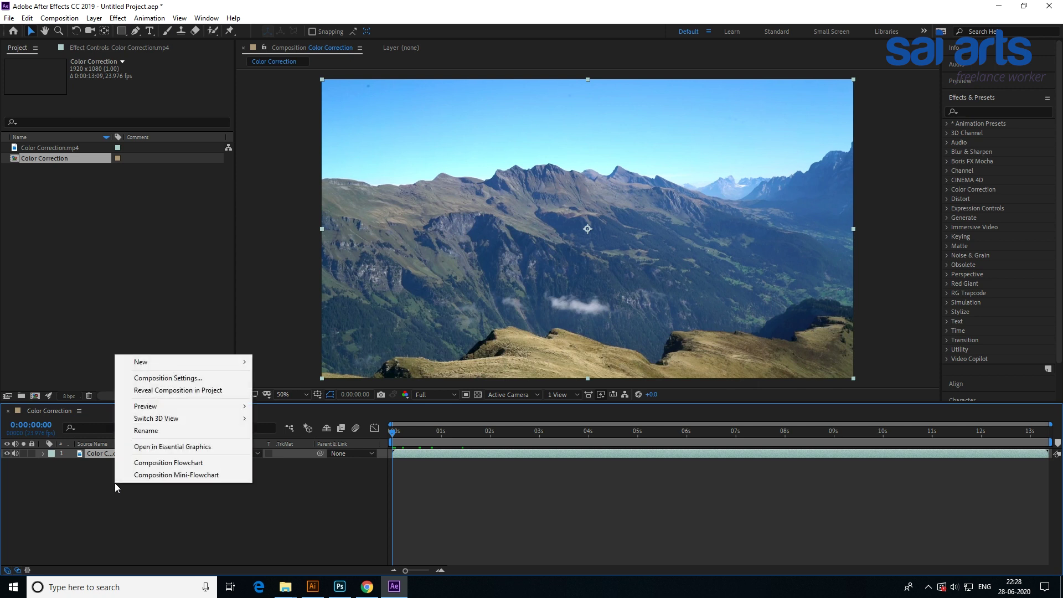
mouse_move(174, 367)
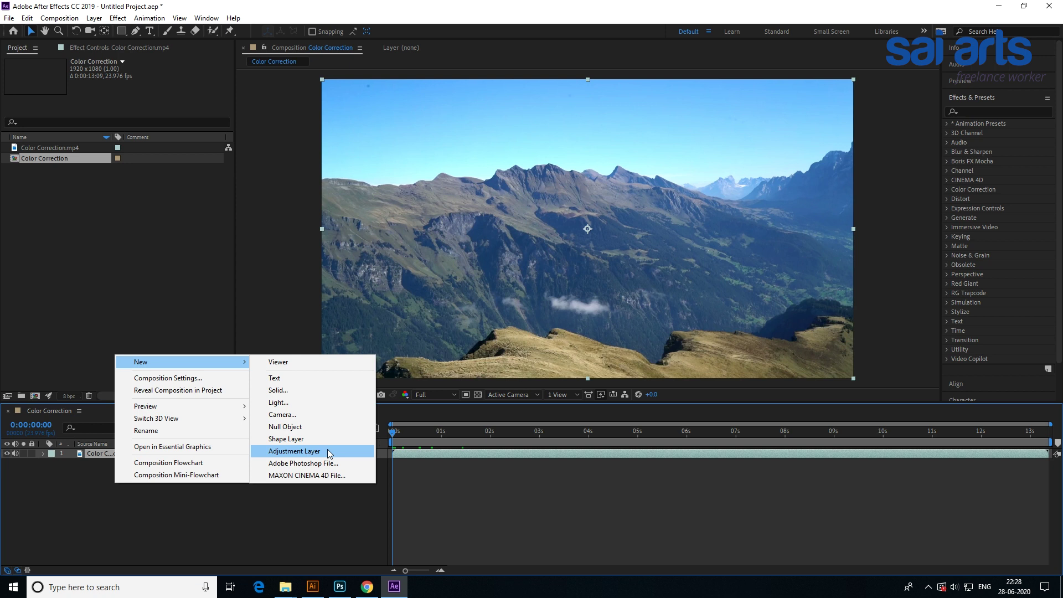
click(92, 18)
mouse_move(111, 30)
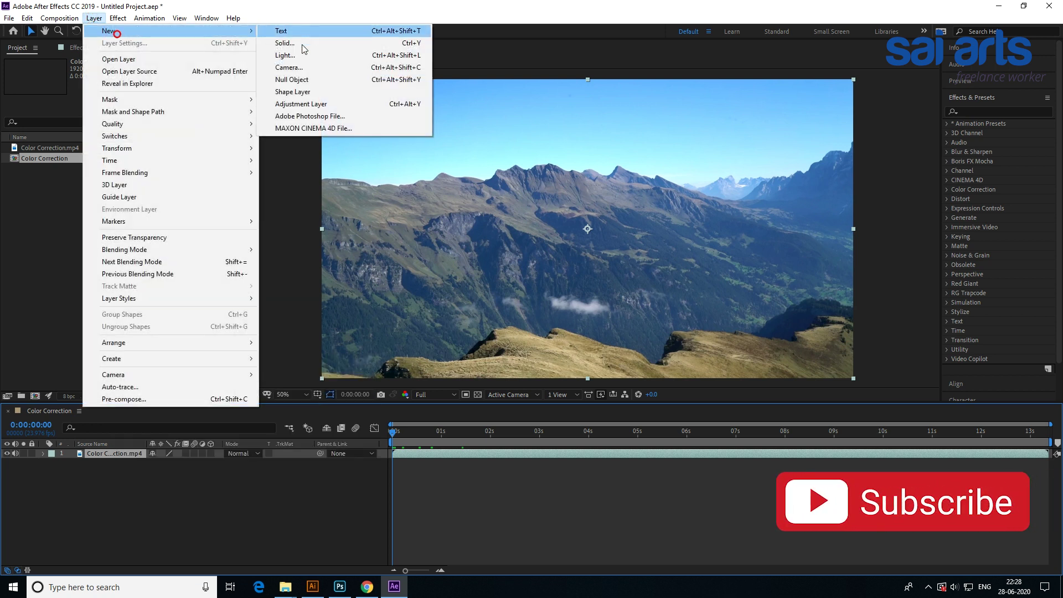
click(297, 104)
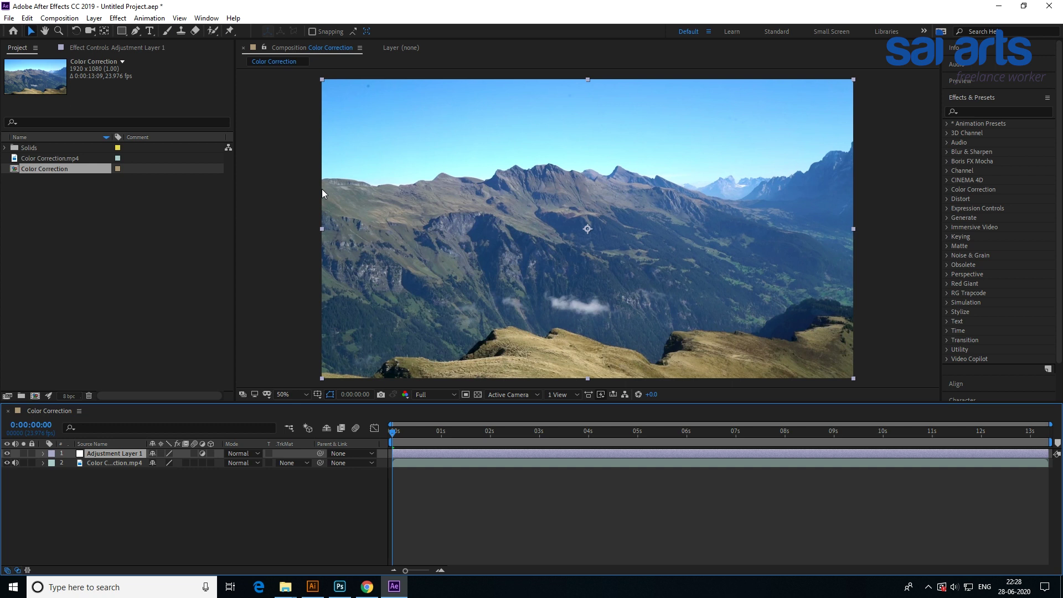
click(118, 19)
mouse_move(150, 145)
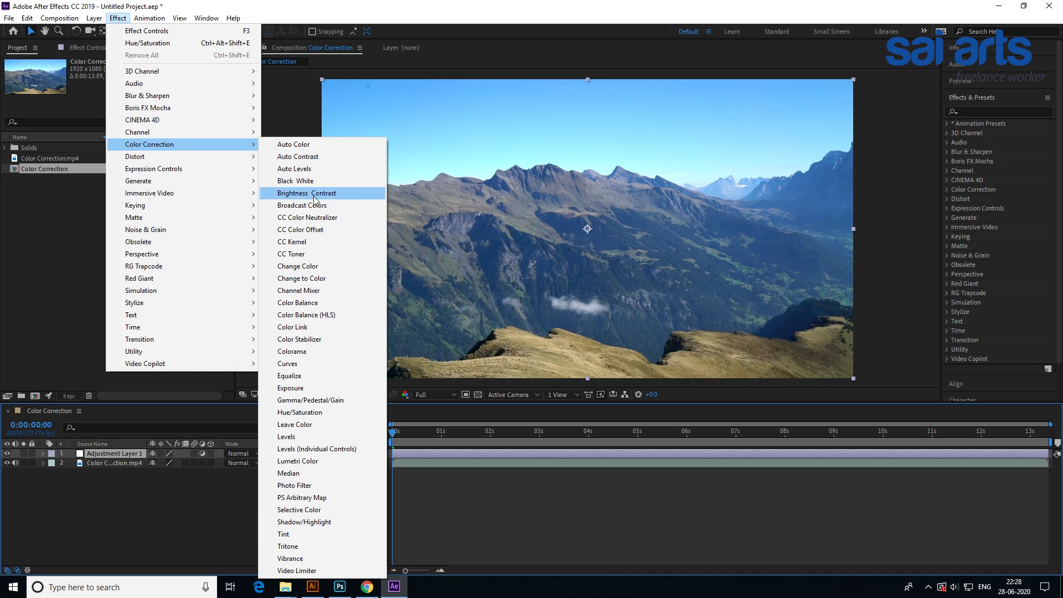
Apply Hue/Saturation to Adjustment Layer 1, leaving its default values.
click(310, 418)
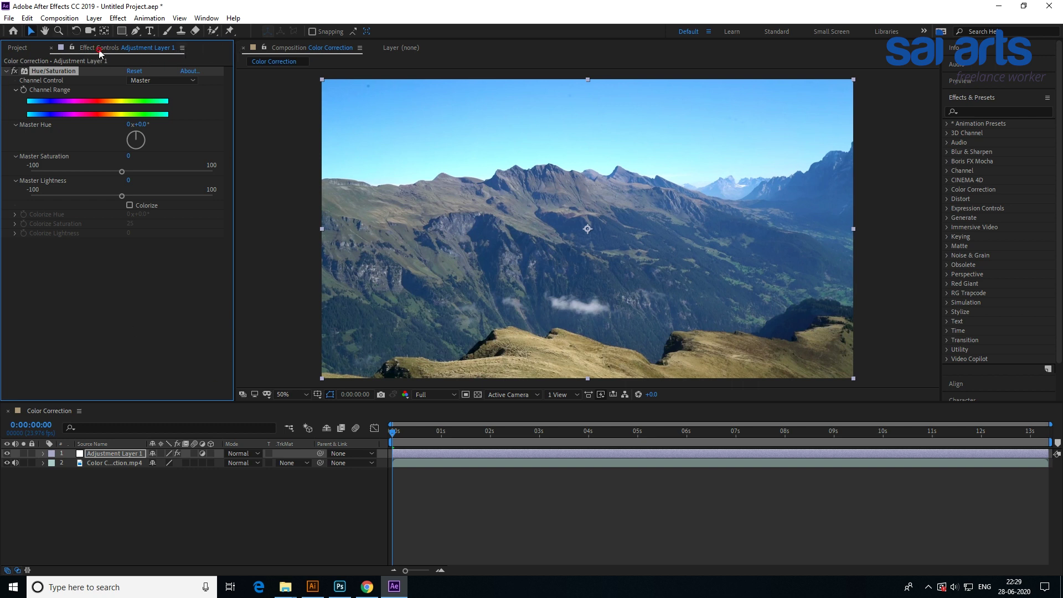
click(17, 48)
click(97, 48)
Browse the effect categories and the adjustment layer's context menu without adding anything.
right_click(101, 278)
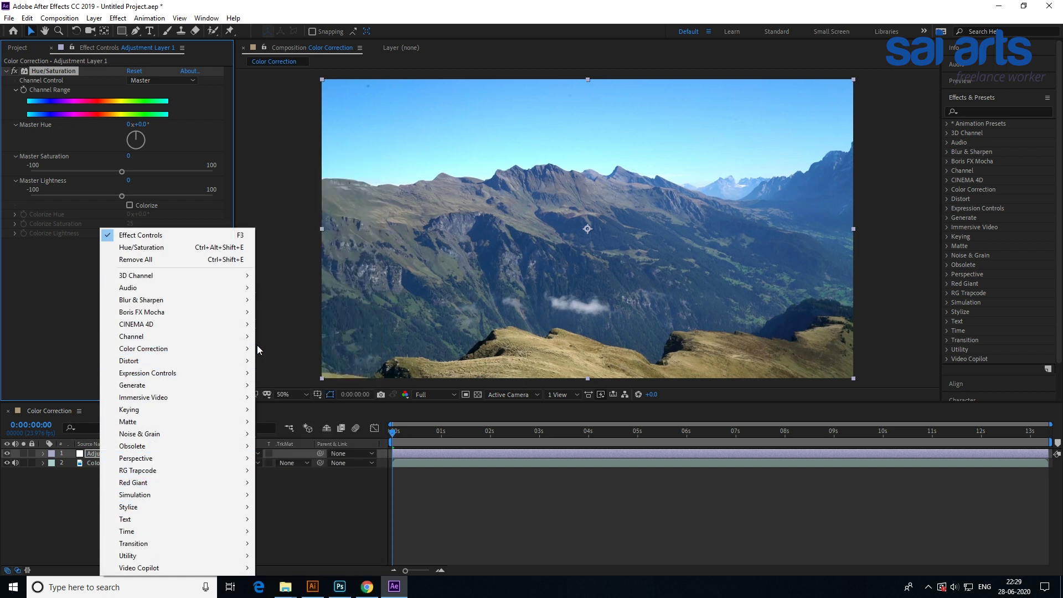
mouse_move(185, 355)
click(65, 325)
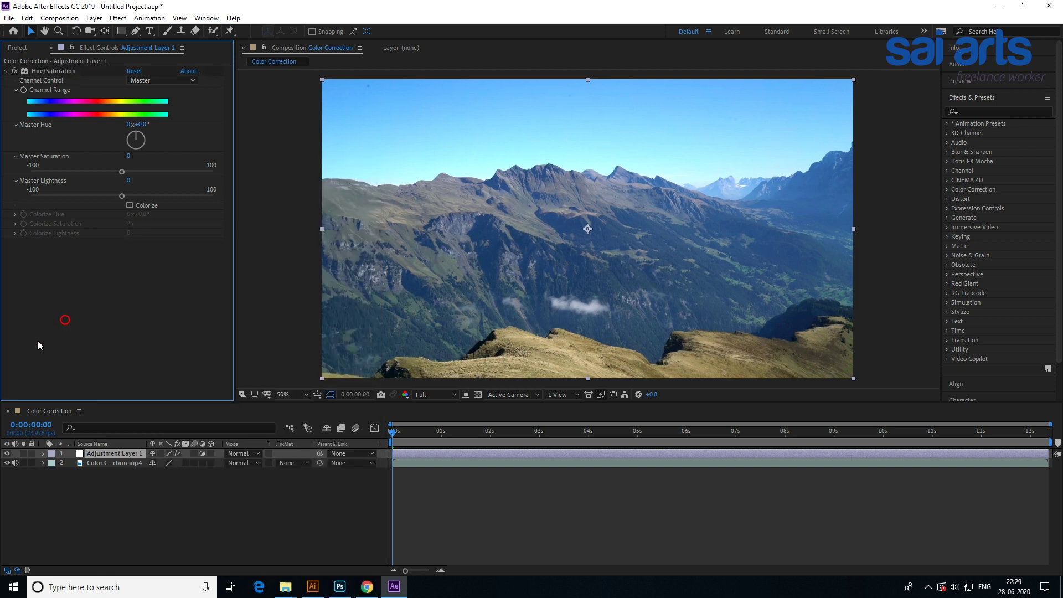
right_click(97, 456)
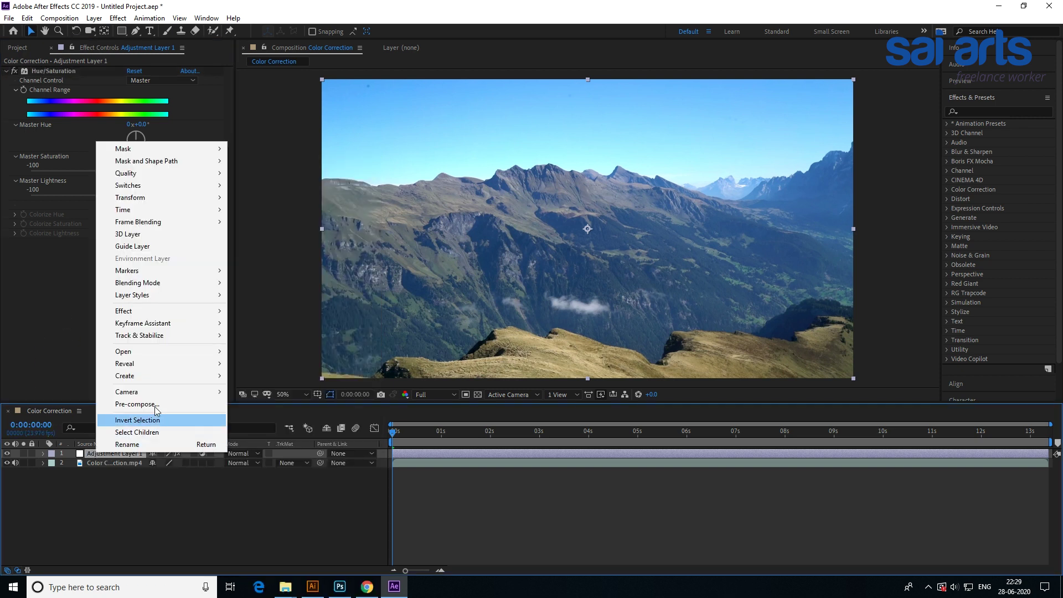
mouse_move(161, 311)
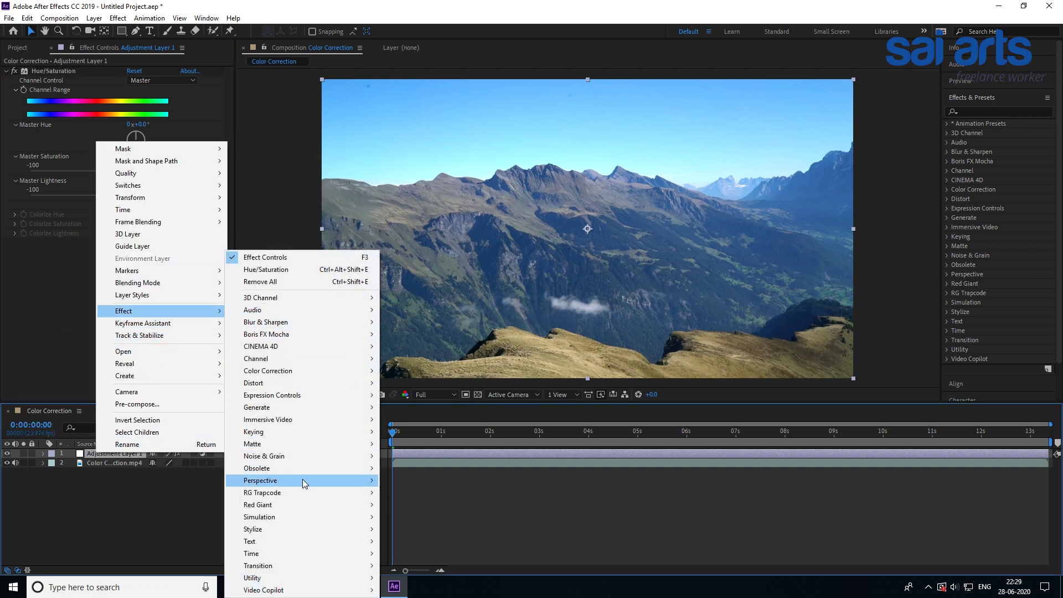
mouse_move(304, 481)
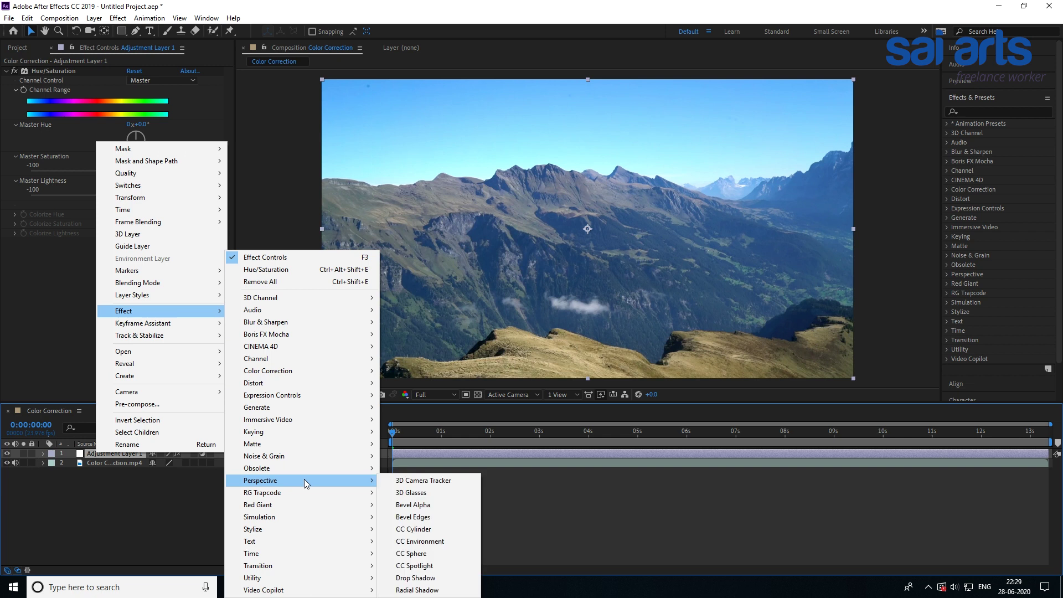
click(154, 516)
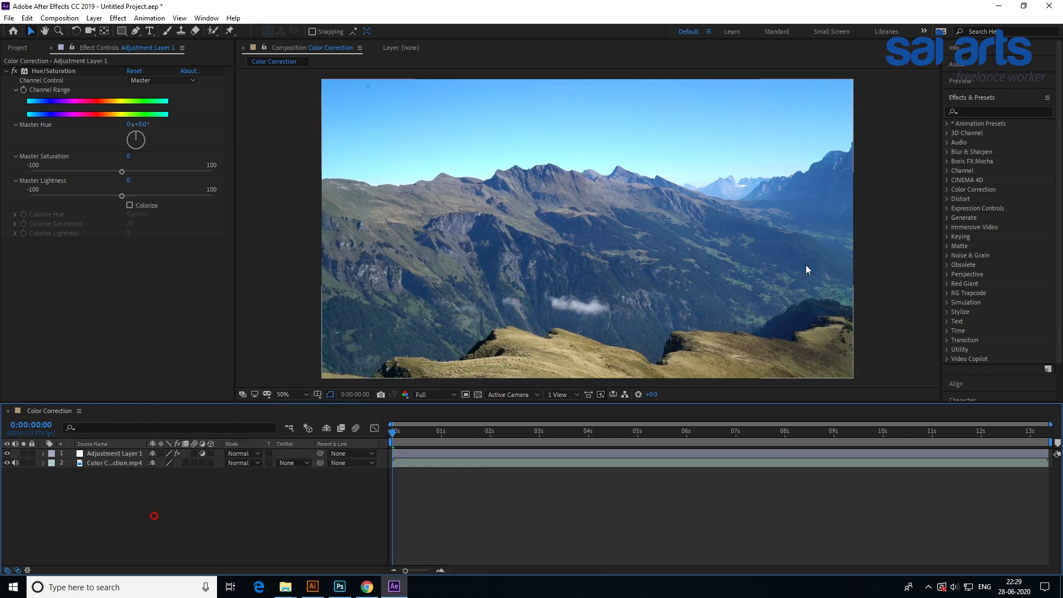
Search 'curv' in Effects & Presets and apply Curves to Adjustment Layer 1.
click(989, 113)
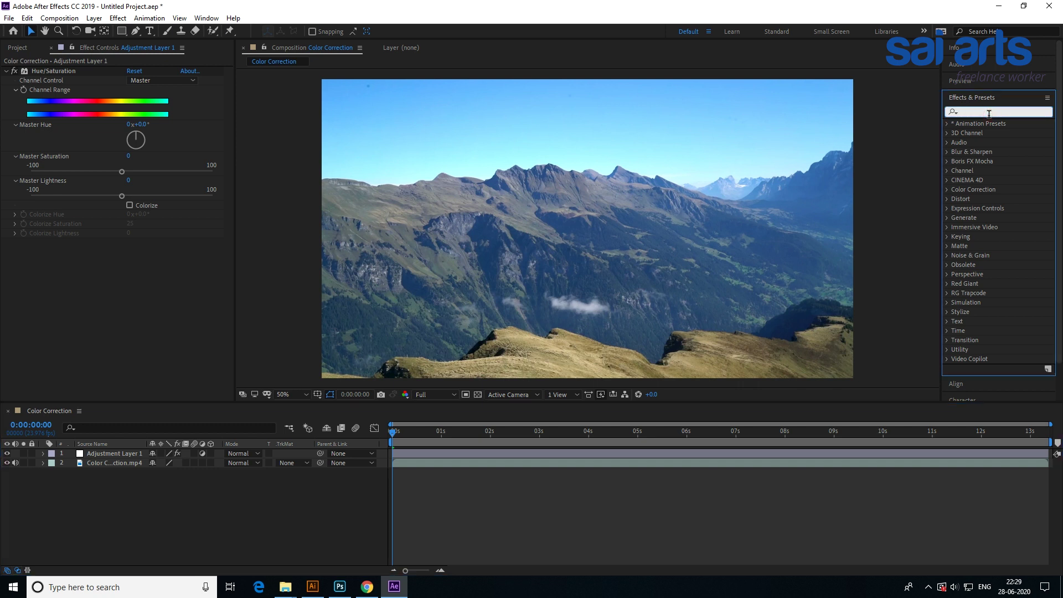
text(cu)
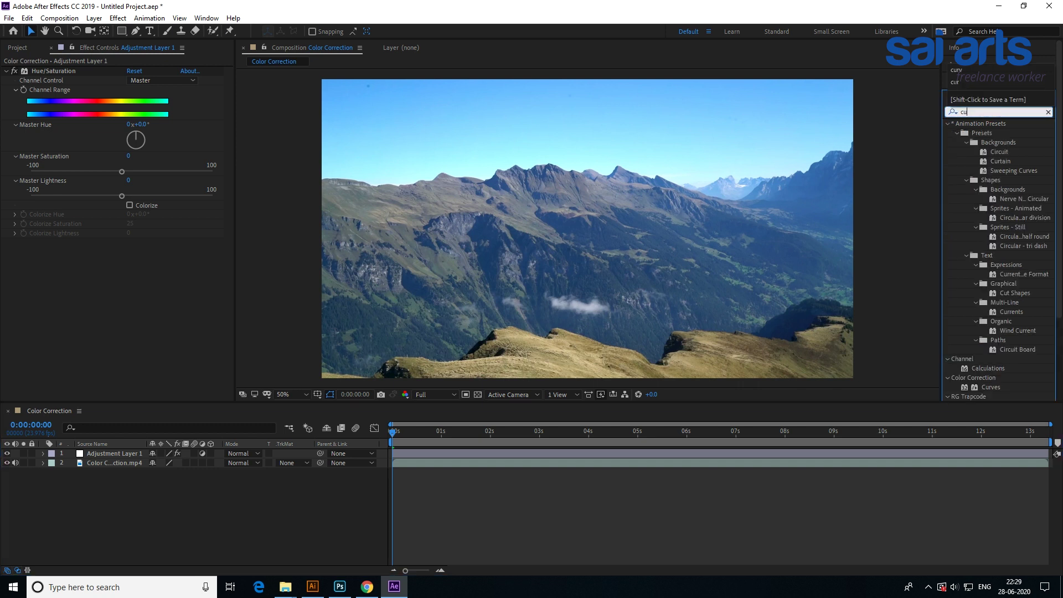
text(rv)
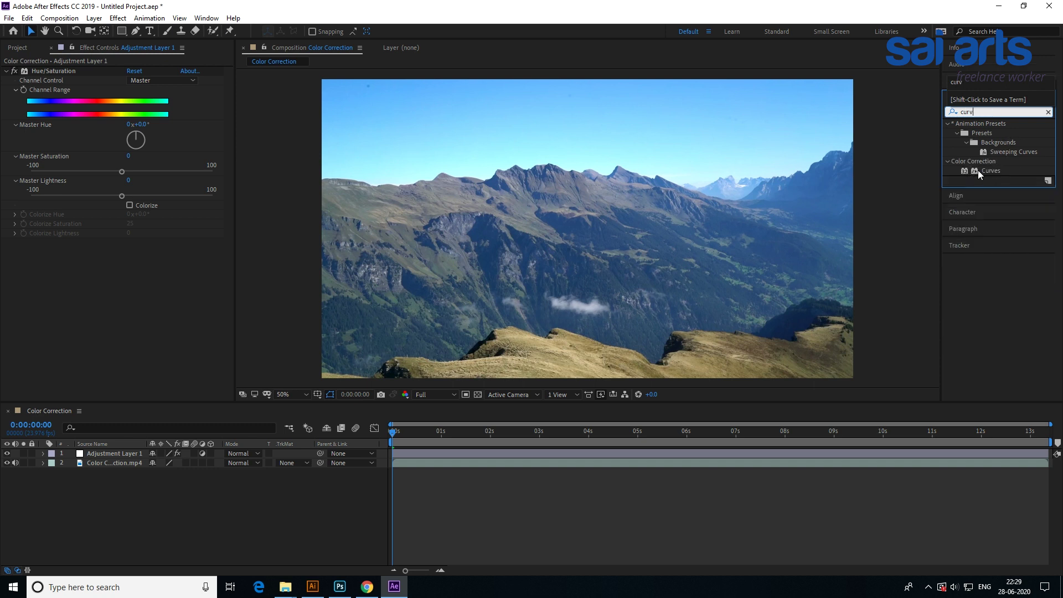
drag(981, 170, 124, 455)
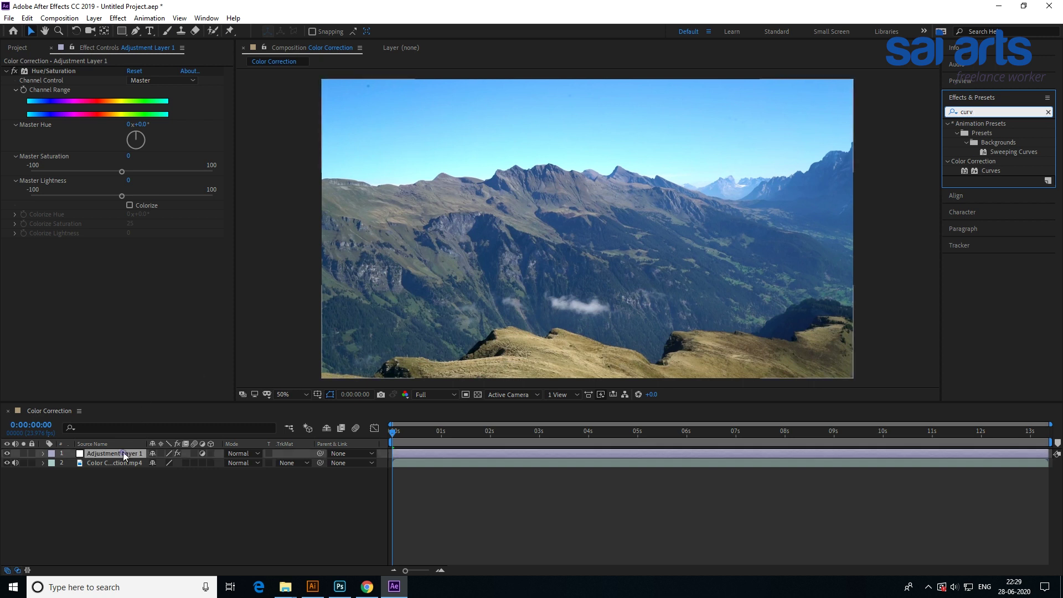
double_click(972, 171)
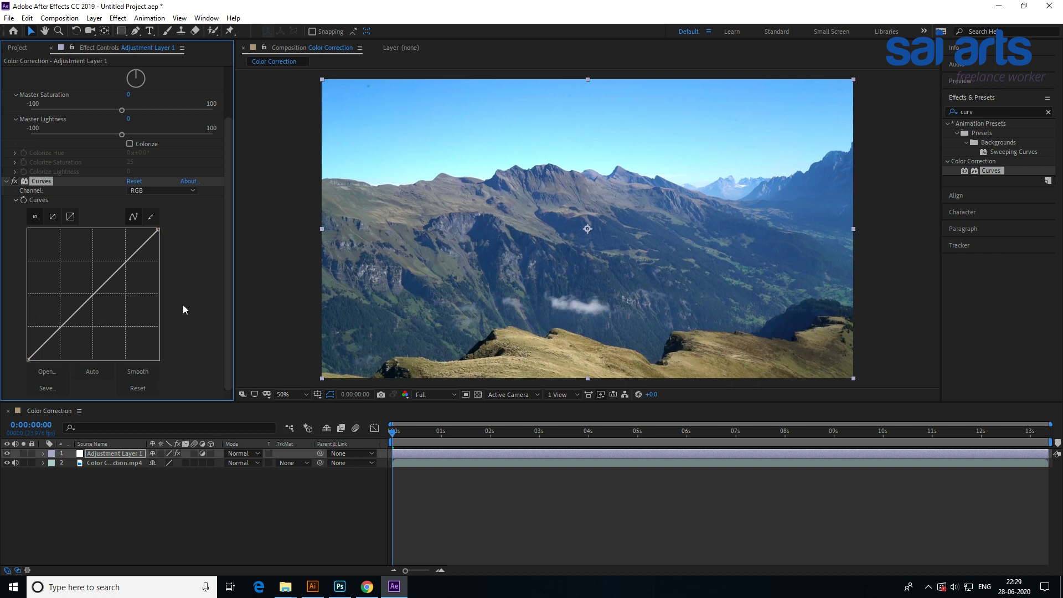
Raise Master Saturation to 28 and toggle Hue/Saturation to compare.
scroll(184, 304, up, 3)
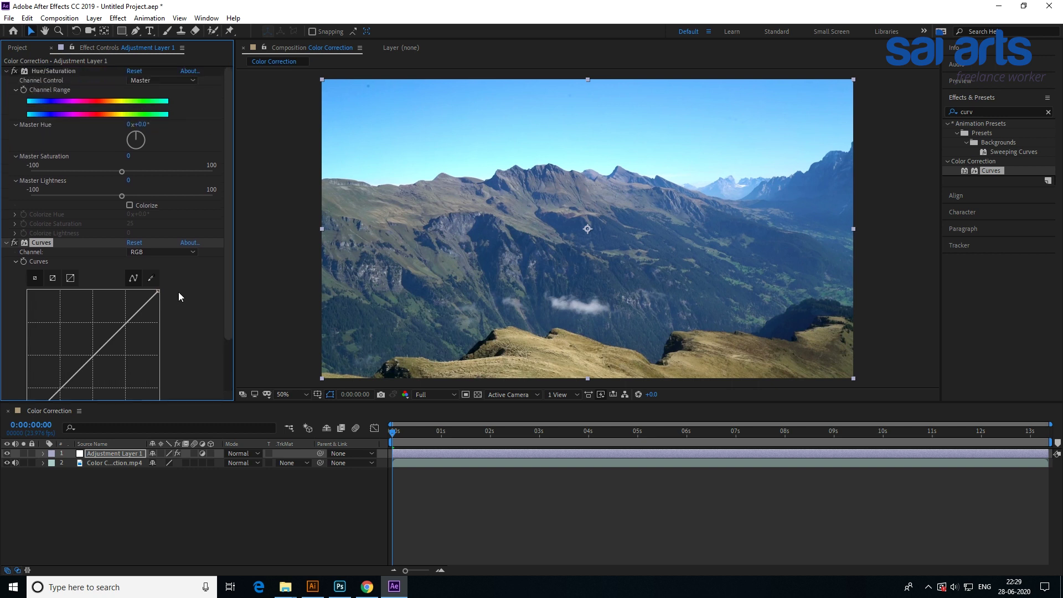
drag(121, 172, 147, 173)
click(13, 72)
click(13, 71)
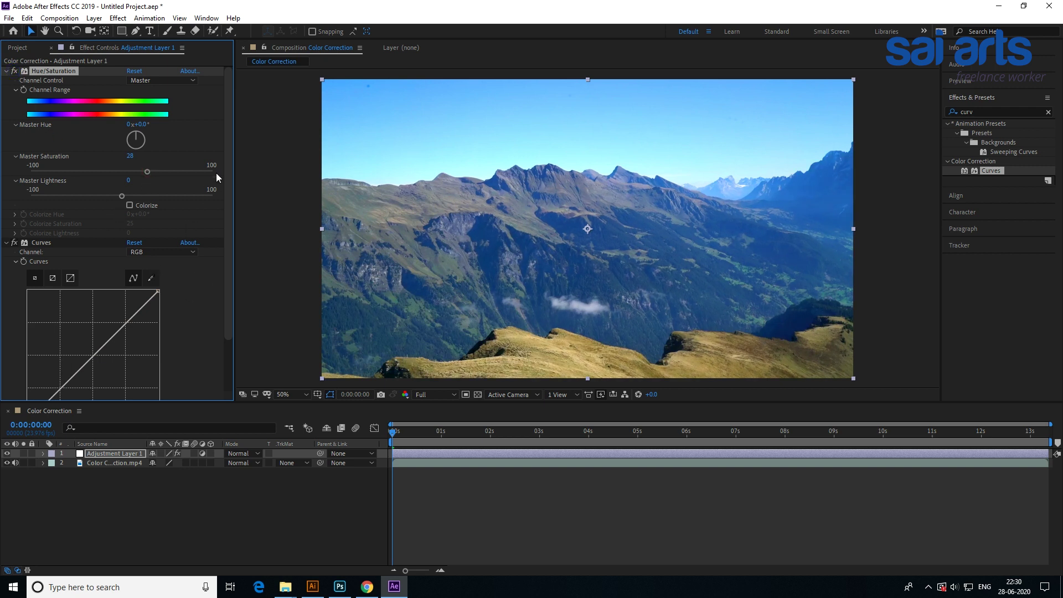
Add two Curves points for an S-shaped, higher-contrast RGB curve and compare it on/off.
scroll(222, 199, down, 3)
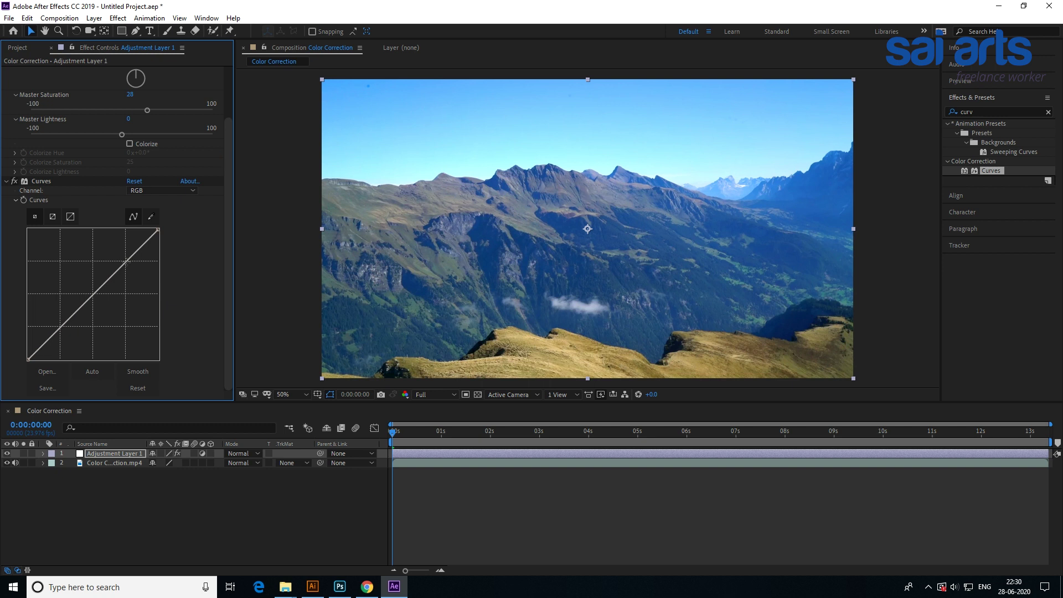
drag(126, 260, 125, 247)
mouse_move(59, 326)
mouse_down()
mouse_move(62, 313)
mouse_move(65, 339)
mouse_up()
click(13, 181)
click(14, 181)
Toggle the Hue/Saturation and Curves effects off and on repeatedly to compare the grade.
scroll(16, 89, up, 3)
click(17, 90)
click(12, 71)
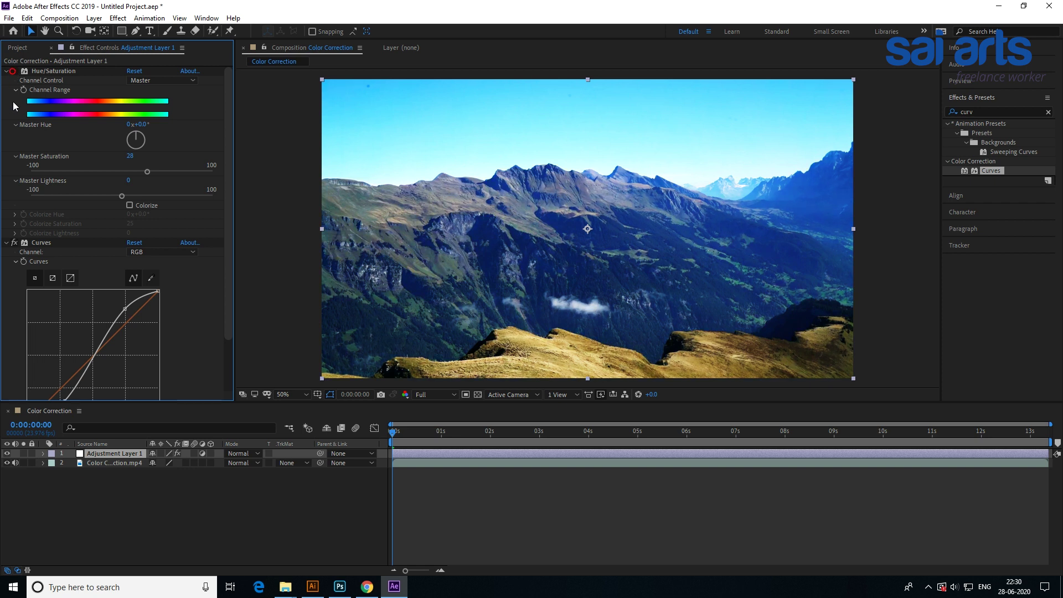
click(13, 242)
click(14, 242)
click(15, 243)
click(15, 243)
click(15, 243)
click(15, 243)
click(14, 70)
Zoom the preview out and back to 50%, then hide Adjustment Layer 1 to view ungraded footage.
key(comma)
key(comma)
key(comma)
key(comma)
key(period)
key(period)
key(period)
key(period)
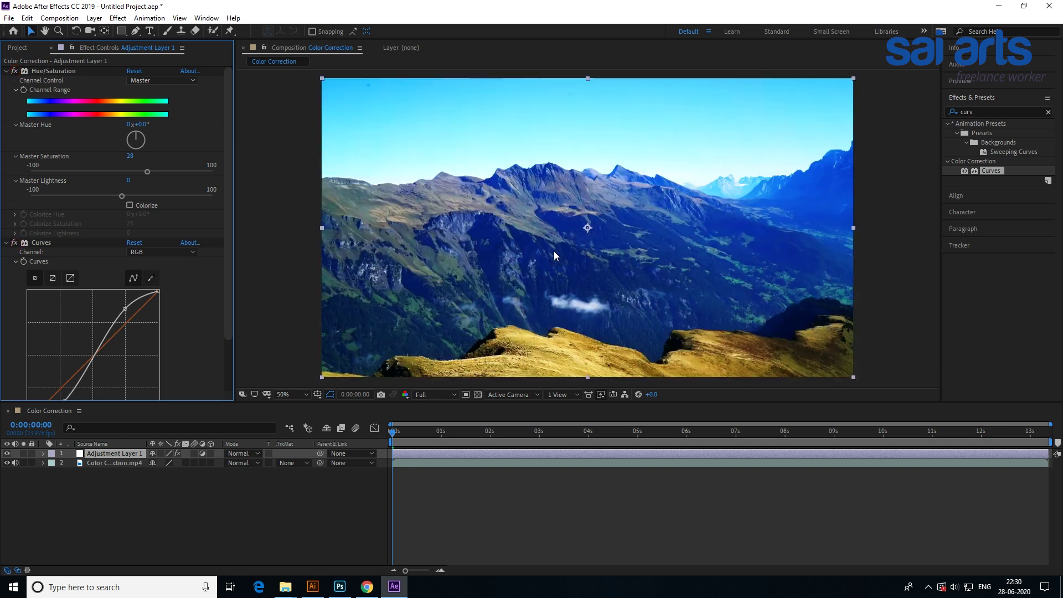
click(7, 453)
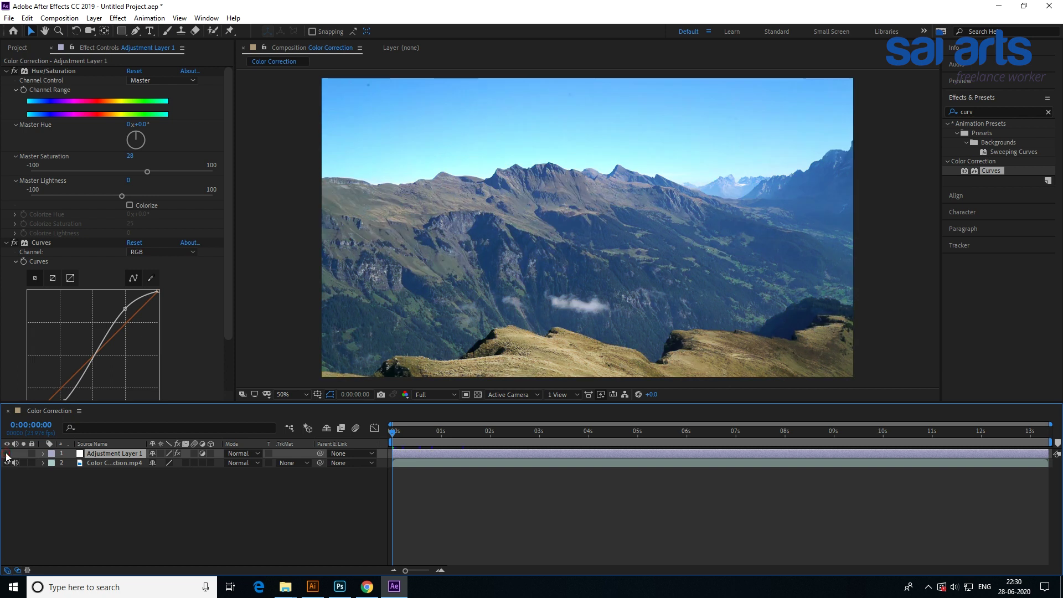
click(7, 453)
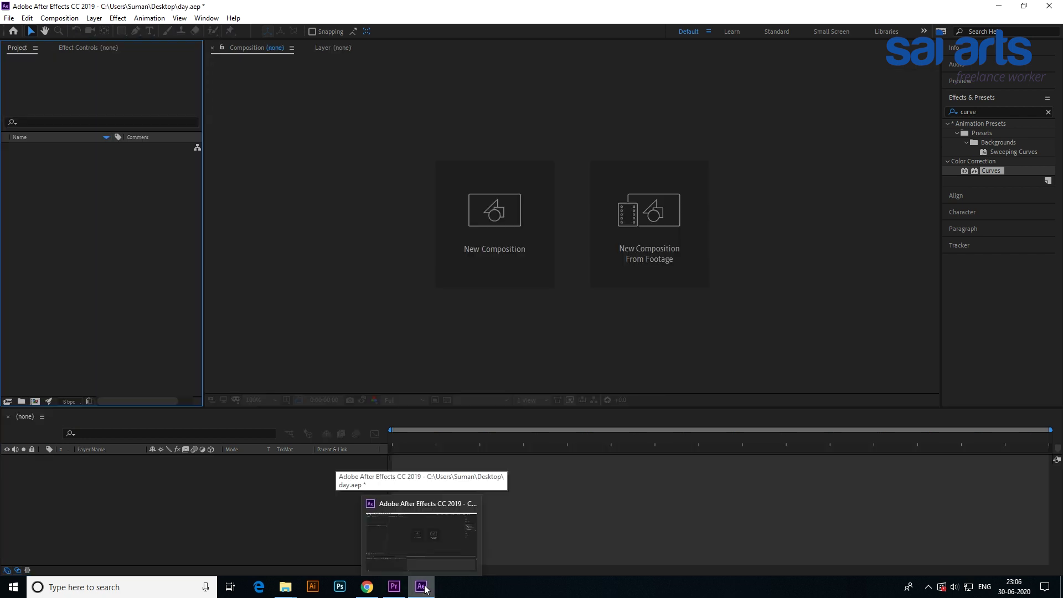
mouse_move(286, 587)
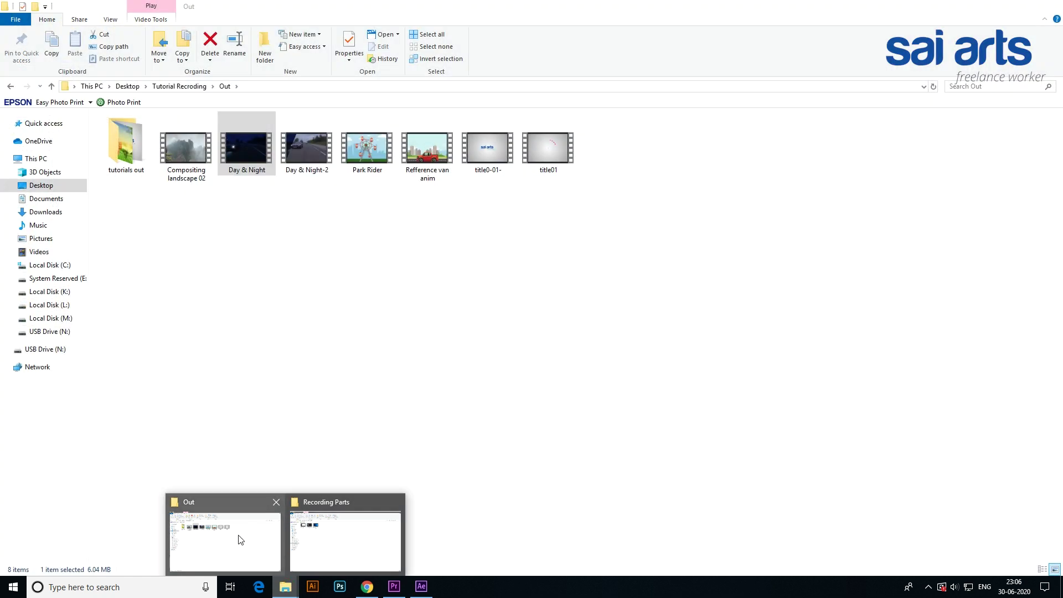
Preview the Day & Night-2 reference clip from the Out folder in Movies & TV, then return to After Effects.
click(237, 539)
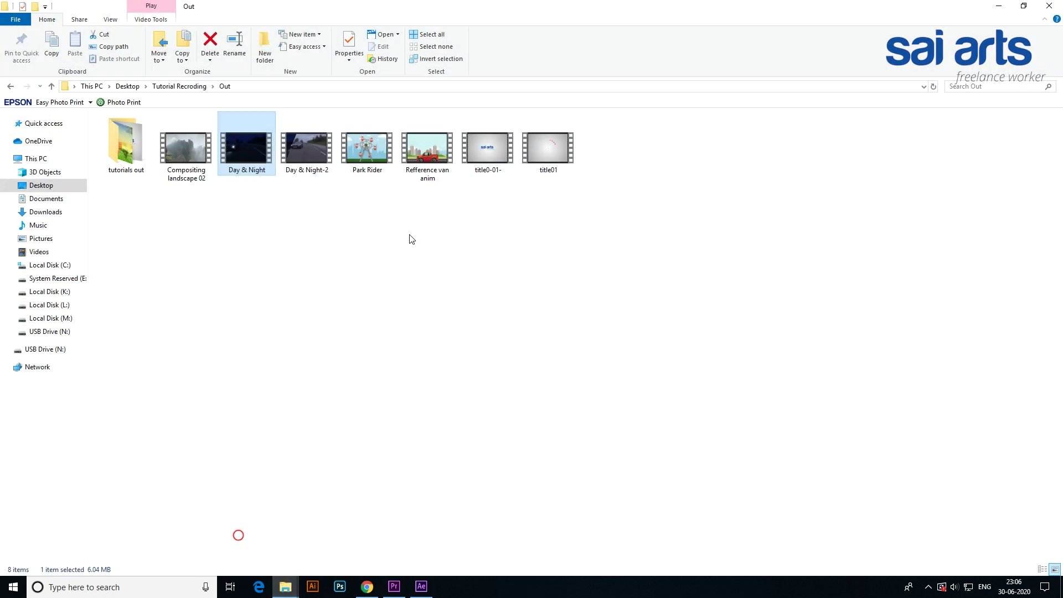
double_click(301, 145)
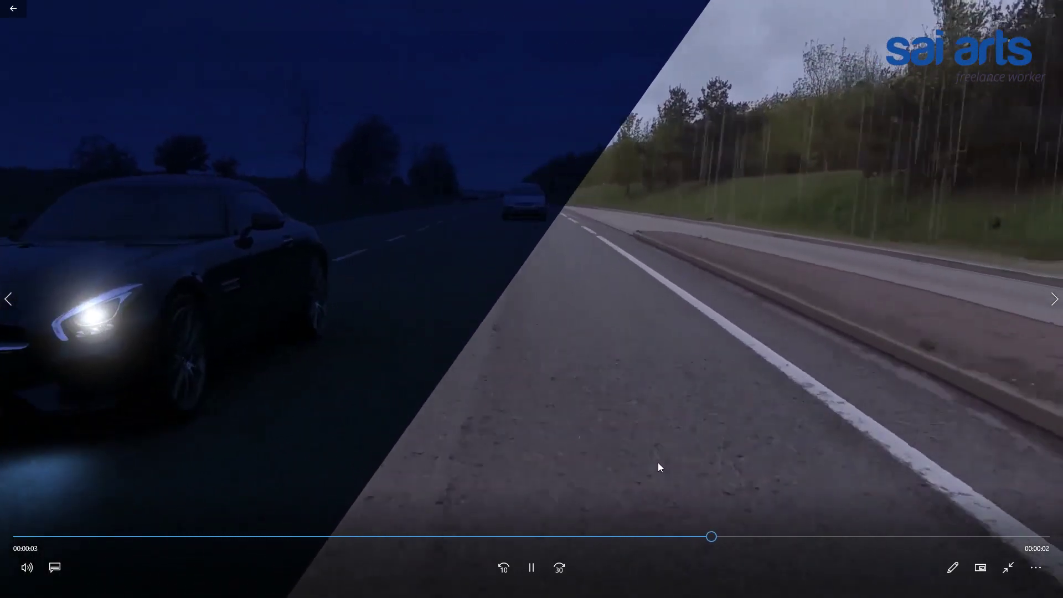
drag(581, 536, 704, 498)
double_click(937, 122)
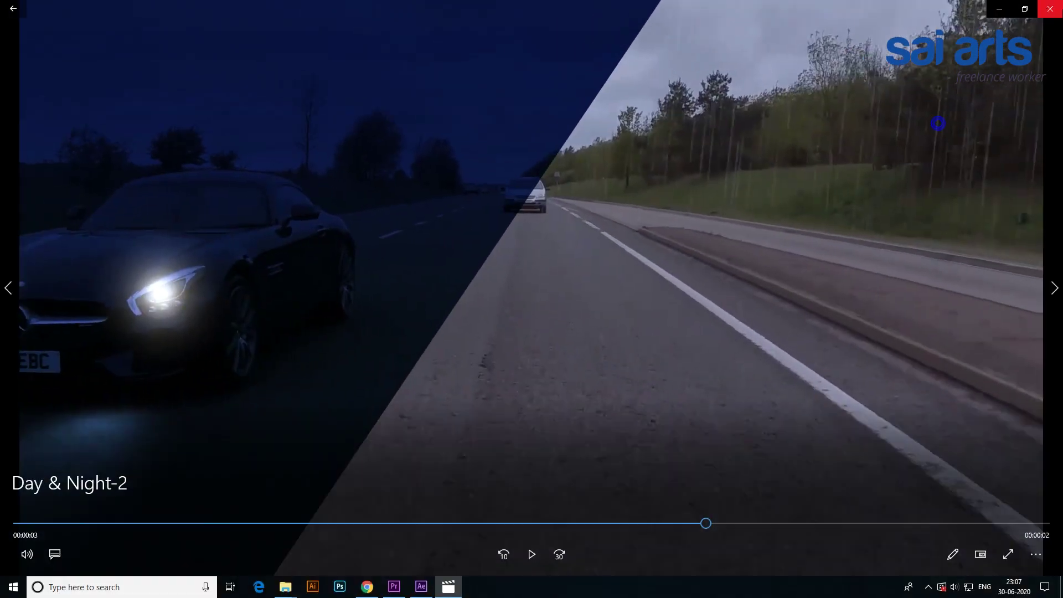
click(1049, 9)
click(420, 586)
Import Day & Night.mp4 and drag it into the timeline to create a Day & Night composition.
right_click(48, 178)
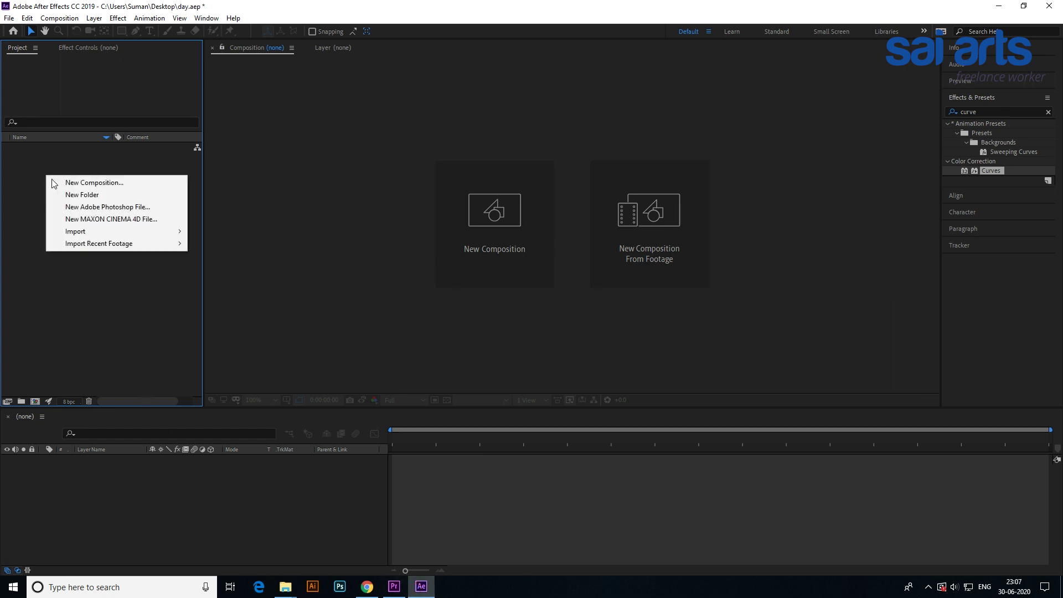
mouse_move(94, 231)
click(254, 230)
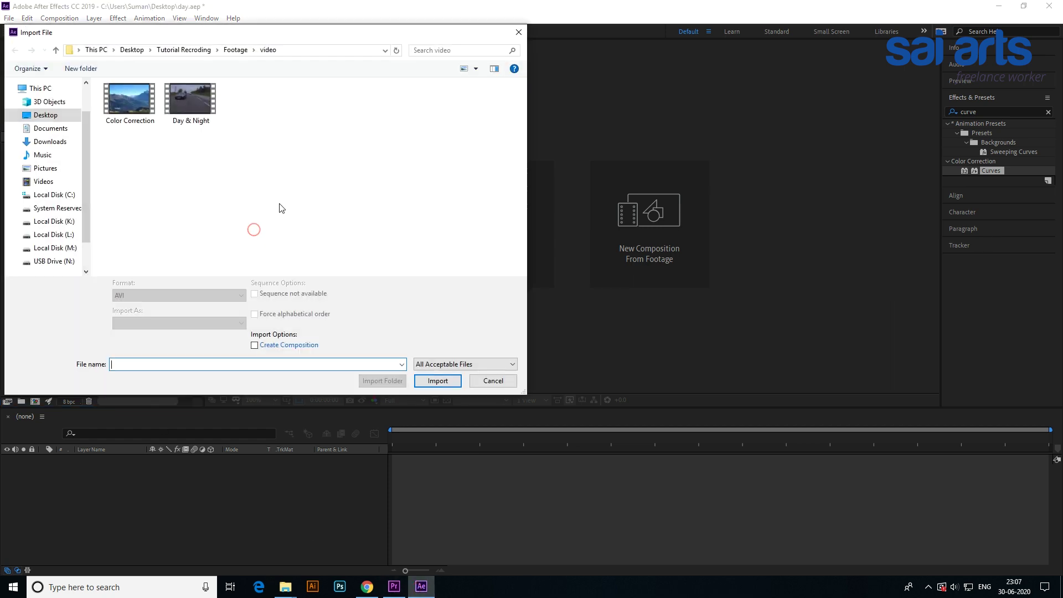
click(187, 99)
click(437, 381)
drag(61, 148, 108, 490)
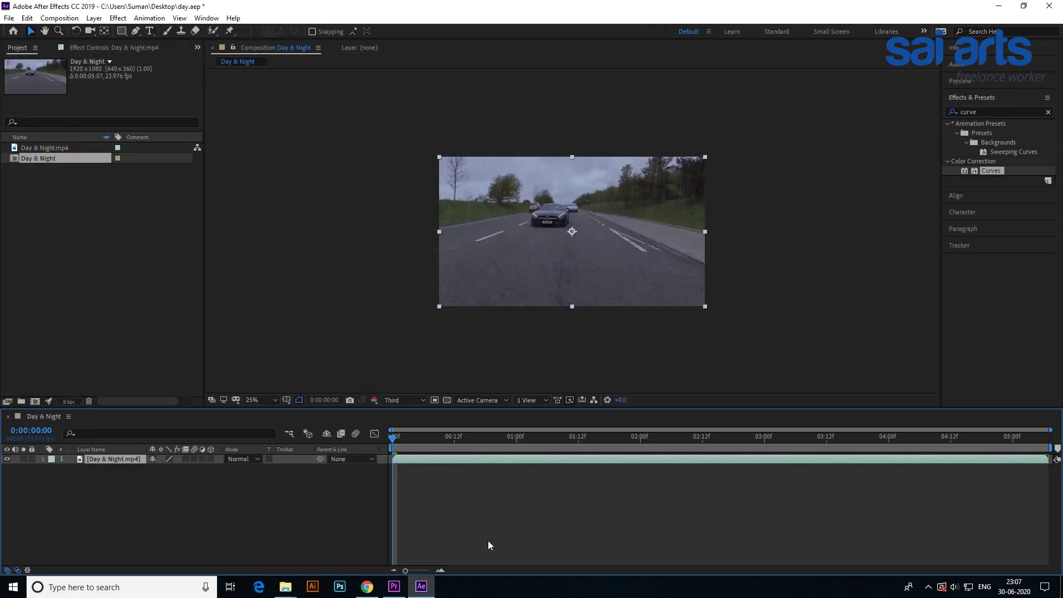
Apply Hue/Saturation to the Day & Night layer from Effect > Color Correction.
right_click(111, 458)
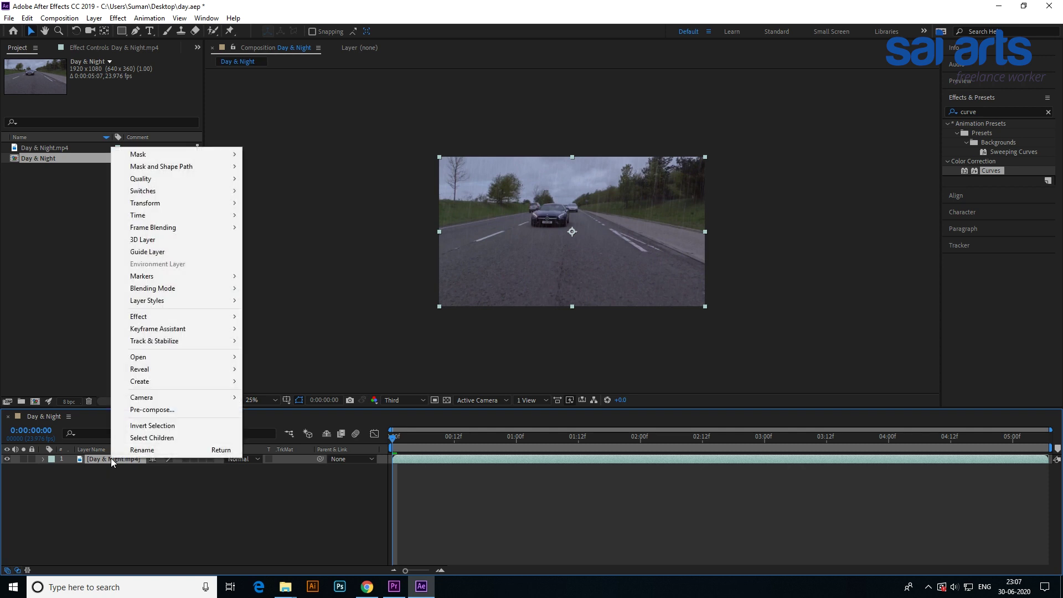
mouse_move(168, 316)
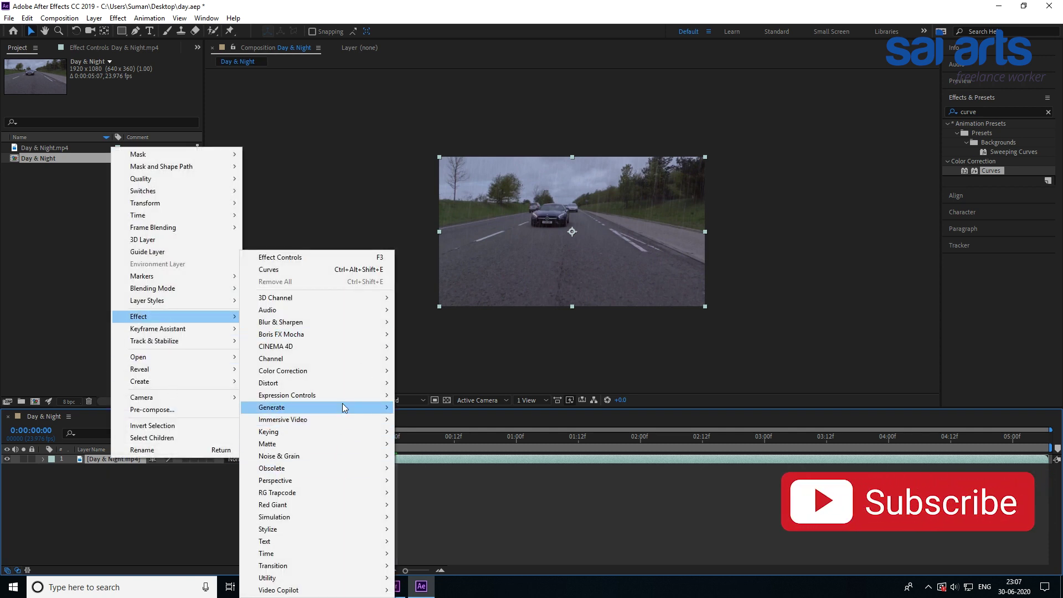
click(351, 376)
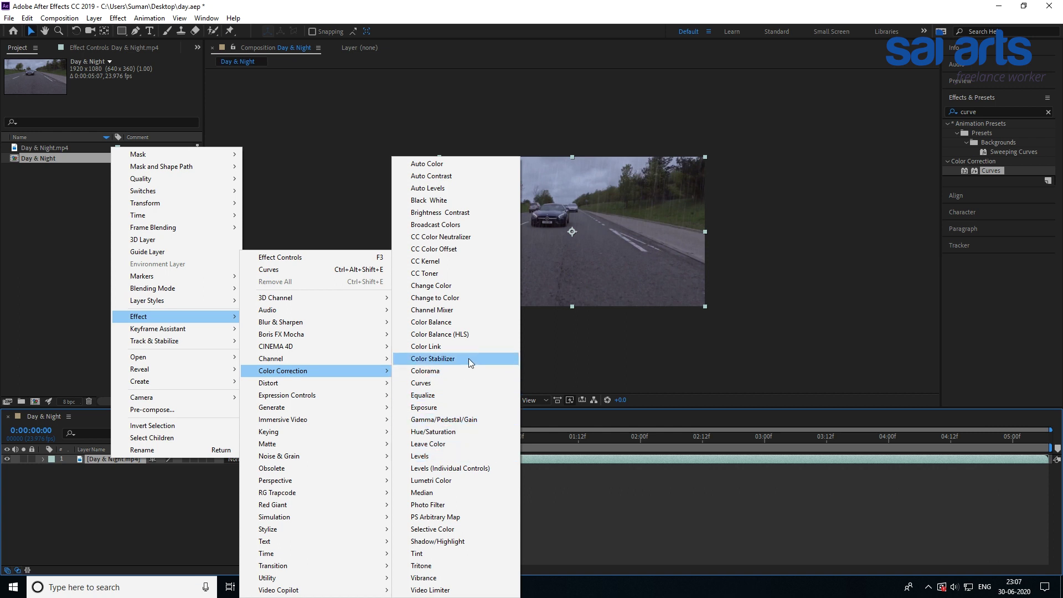
click(472, 433)
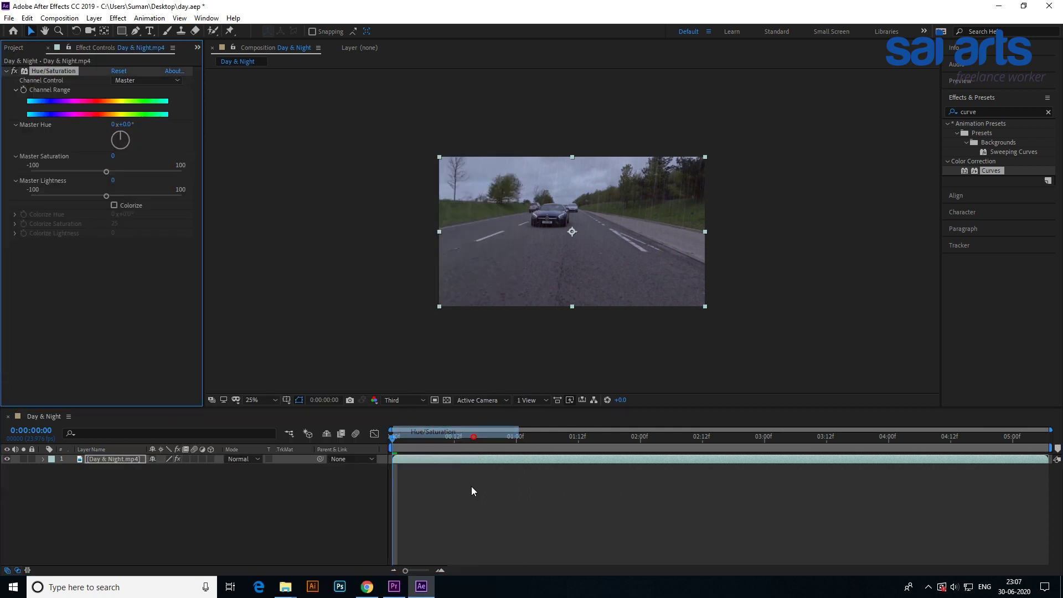
Add a Curves effect to the clip and lower Master Saturation to -30.
right_click(107, 459)
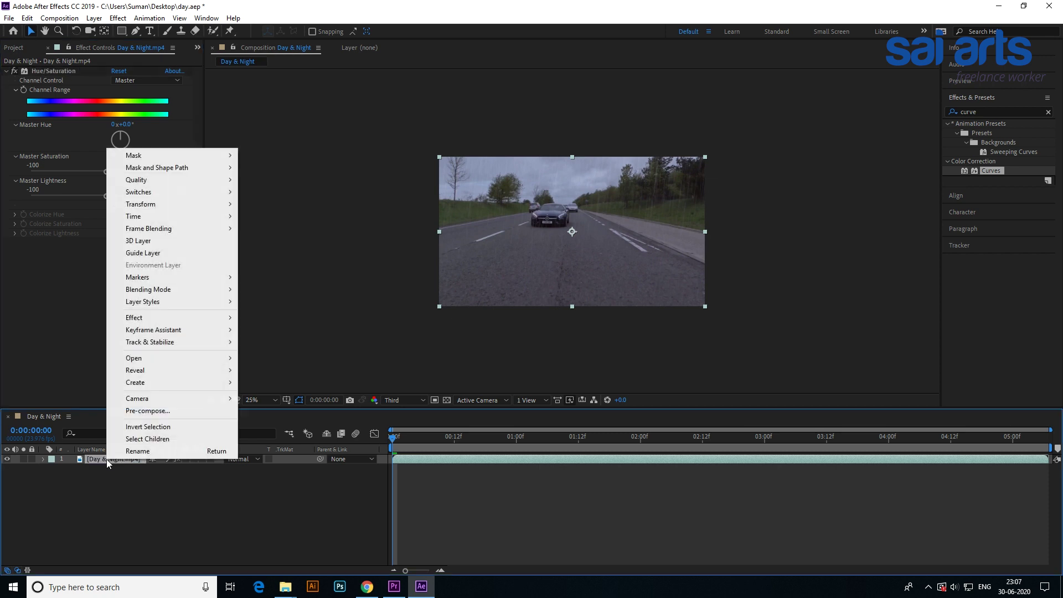
click(199, 313)
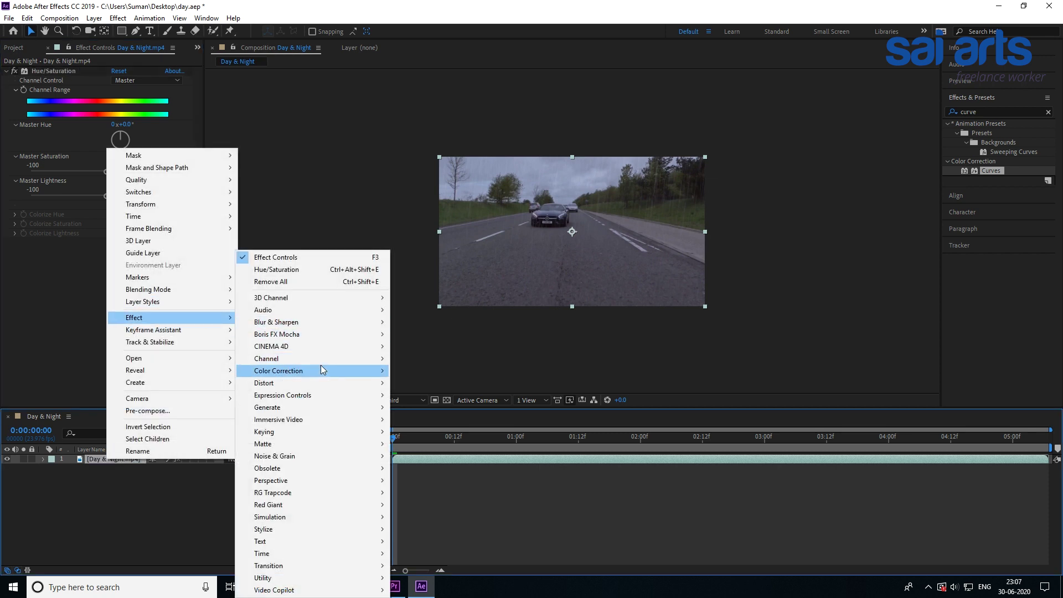
mouse_move(321, 368)
click(459, 382)
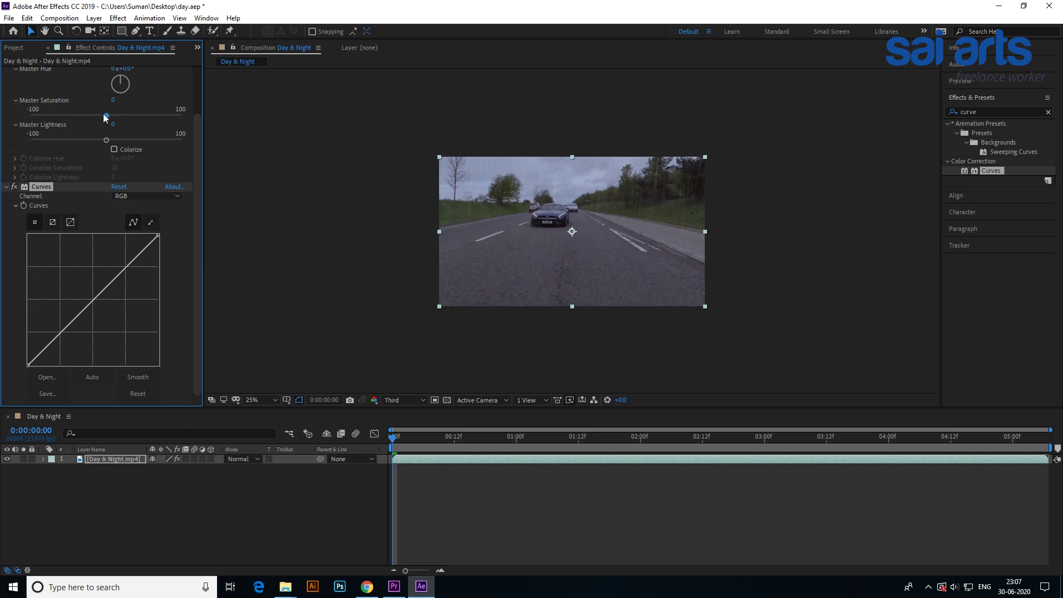
drag(104, 115, 84, 121)
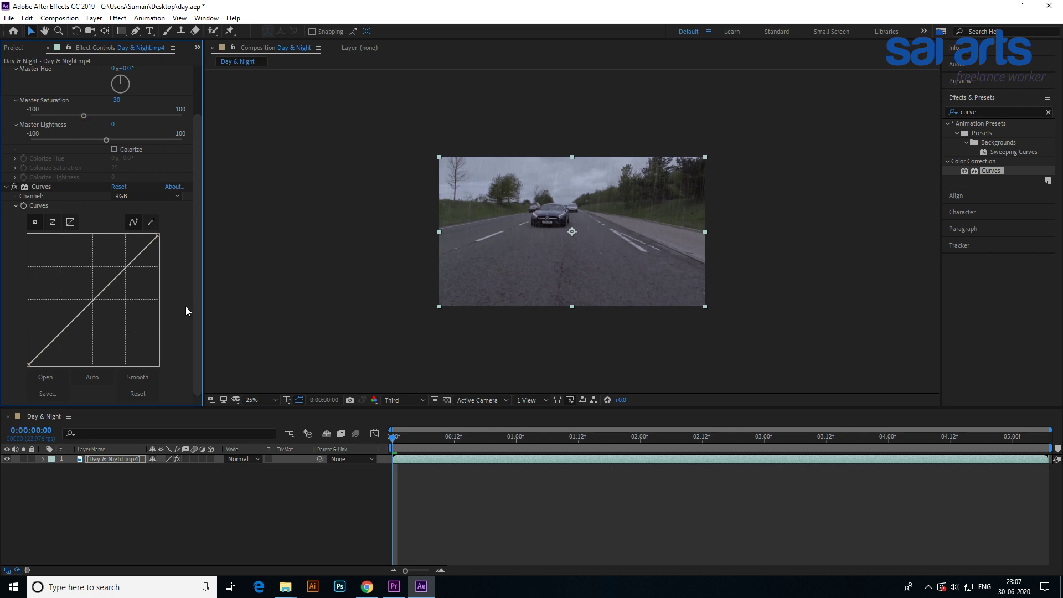
Pull the RGB curve's top down and reshape its ends to darken the footage.
drag(157, 235, 121, 332)
drag(69, 357, 62, 357)
drag(121, 332, 129, 328)
drag(62, 358, 82, 352)
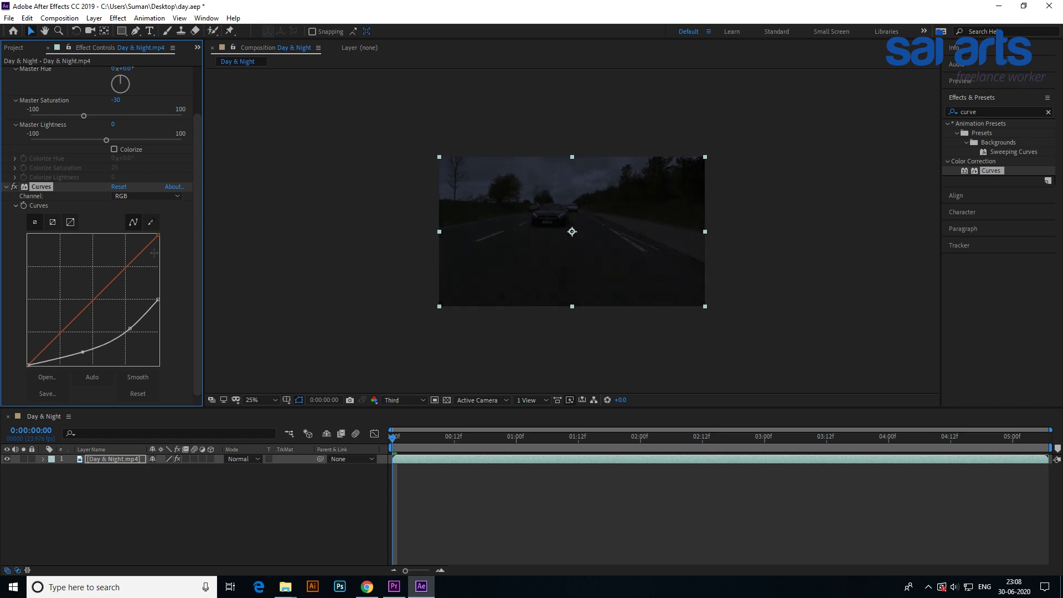
Lower the Red channel curve and raise and steepen the Blue channel curve for a blue night tint.
click(140, 197)
click(141, 217)
drag(95, 299, 107, 309)
click(148, 196)
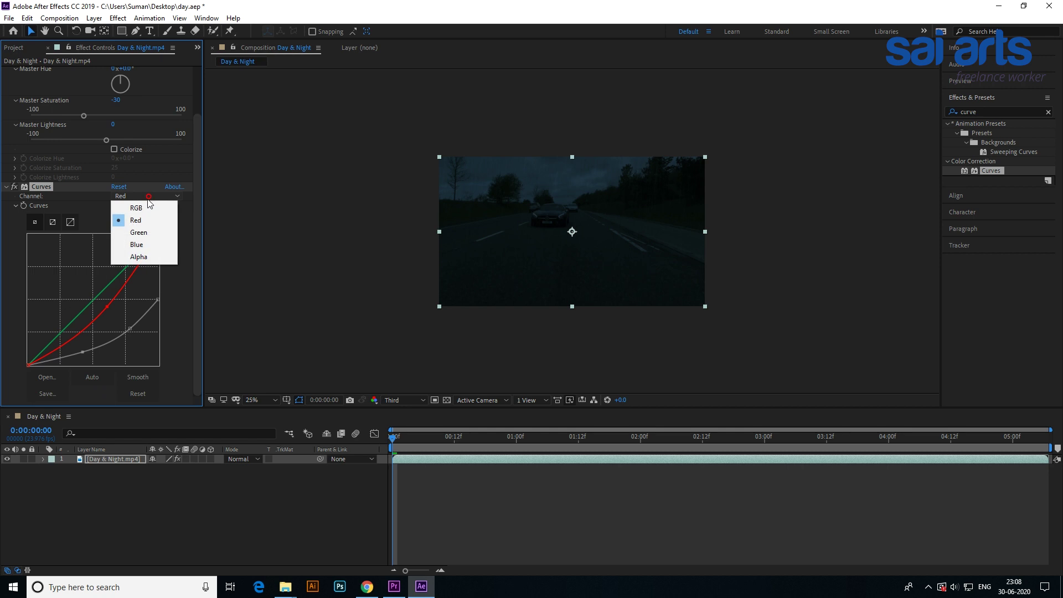
click(138, 243)
drag(95, 302, 86, 295)
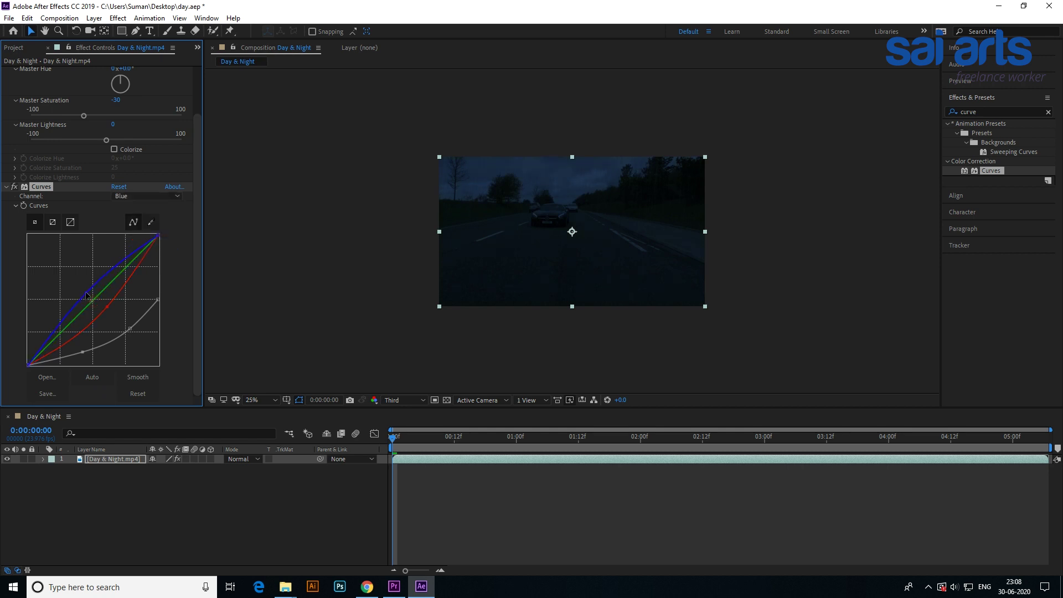
drag(159, 235, 135, 233)
click(96, 459)
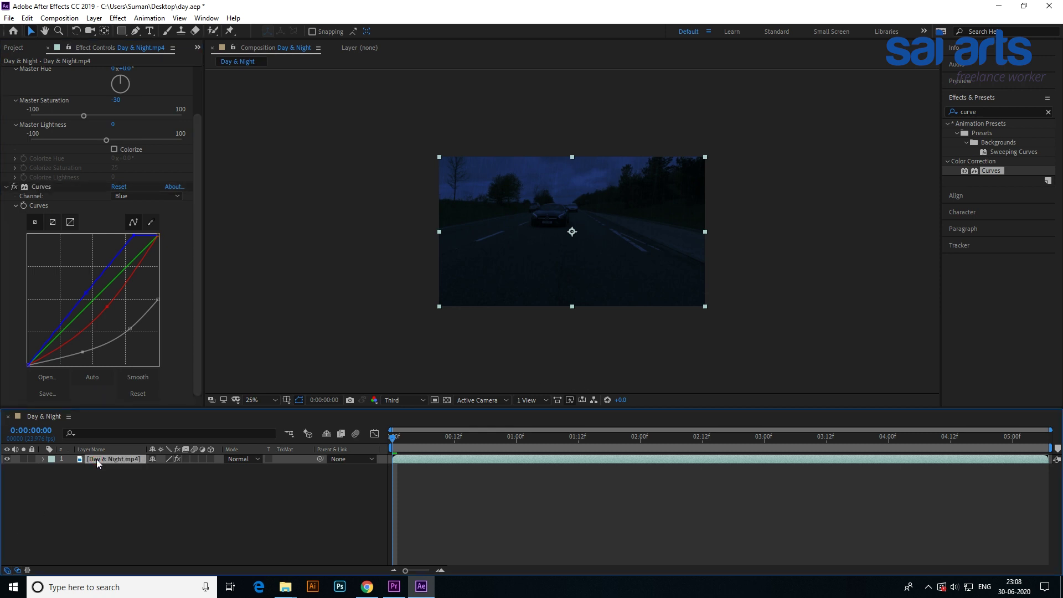
Duplicate the Day & Night layer with Ctrl+D and reset the top copy's Curves and Hue/Saturation to daylight.
key(ctrl+d)
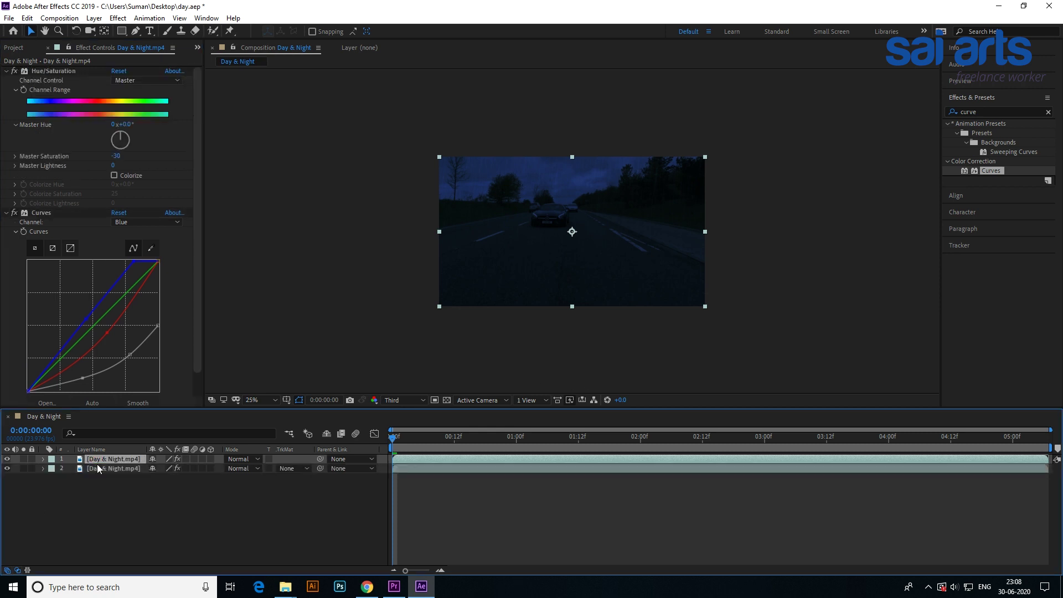
click(119, 212)
click(119, 70)
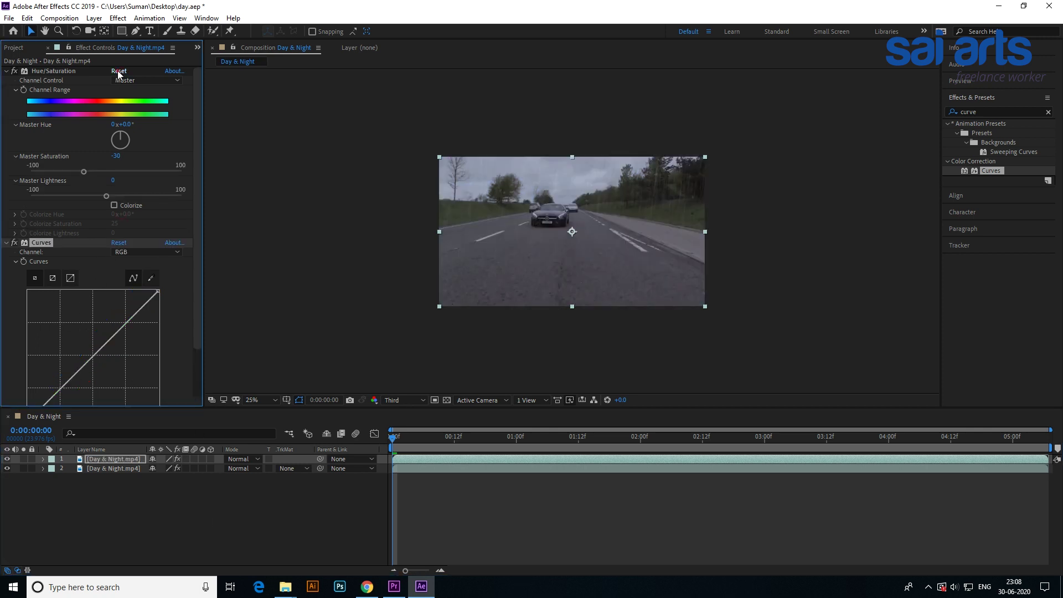
click(118, 71)
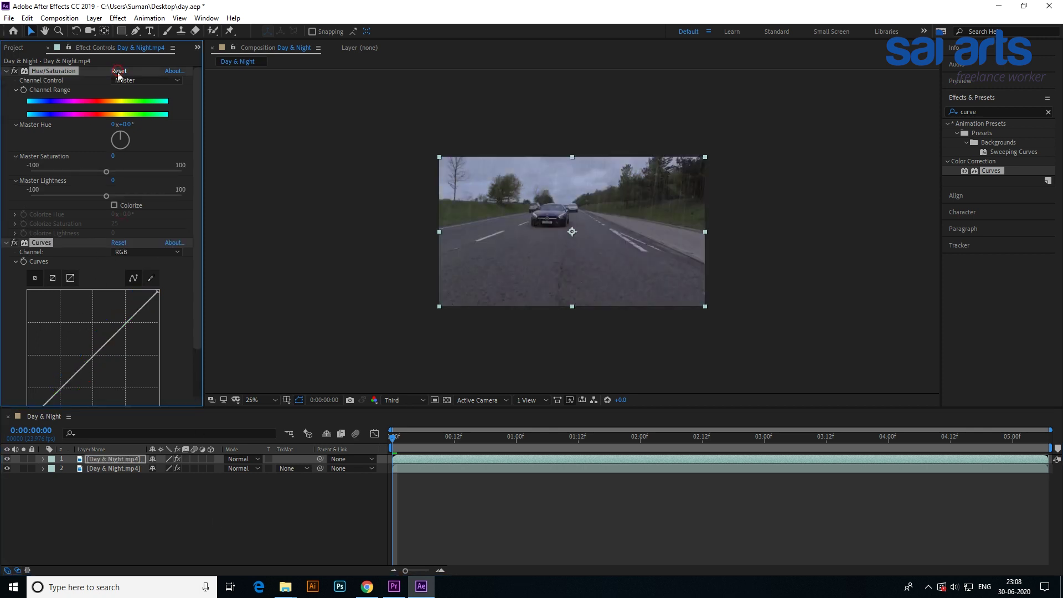
click(6, 459)
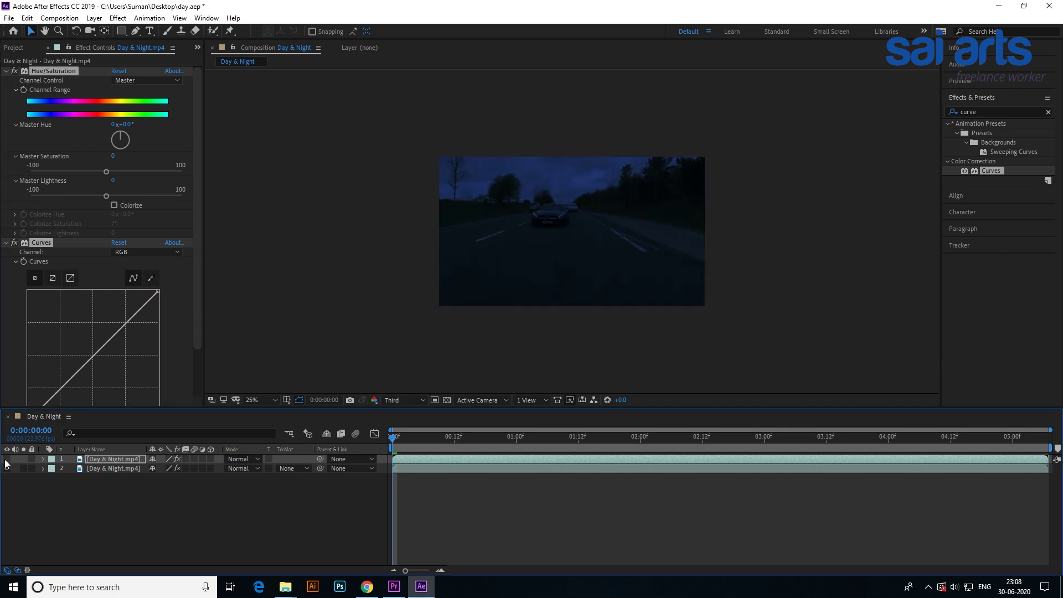
click(6, 459)
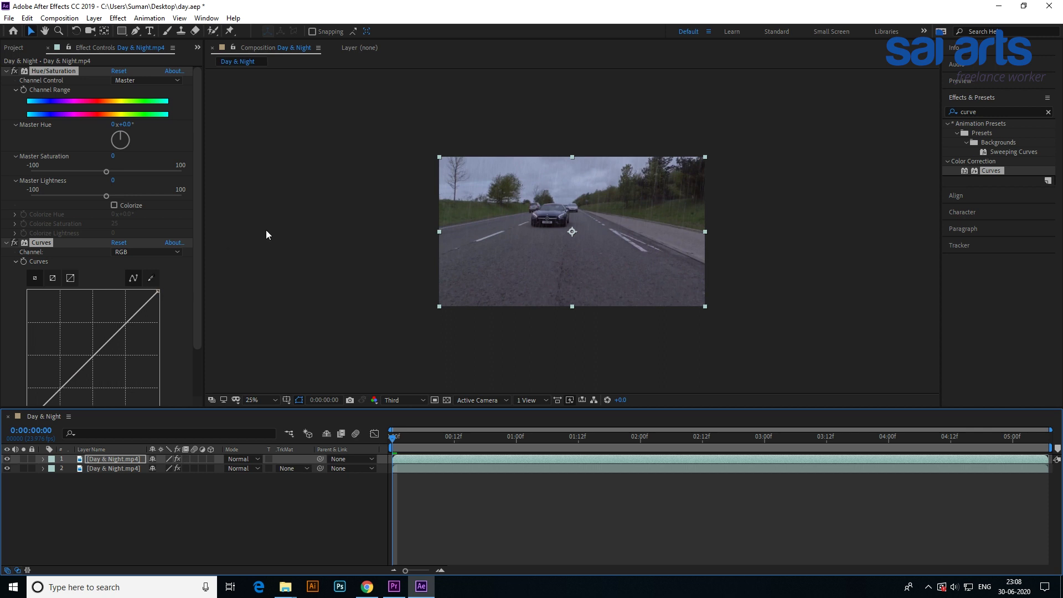
Deselect the layer and collapse the Curves and Hue/Saturation settings.
click(224, 301)
click(8, 242)
click(5, 71)
click(57, 237)
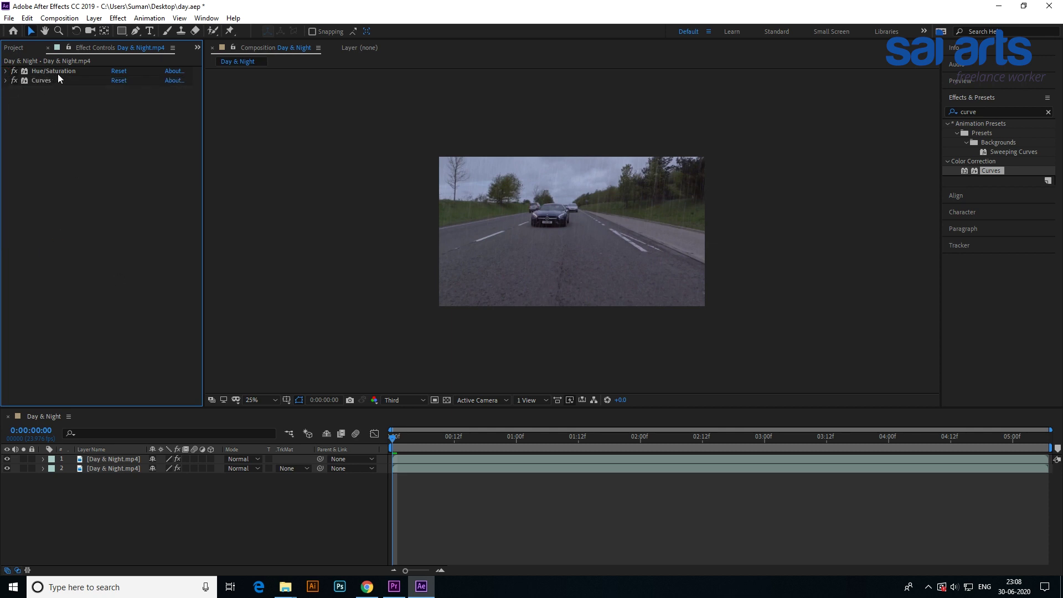
Move Hue/Saturation below Curves and pull the RGB curve's top end down to darken the top layer.
drag(59, 71, 11, 166)
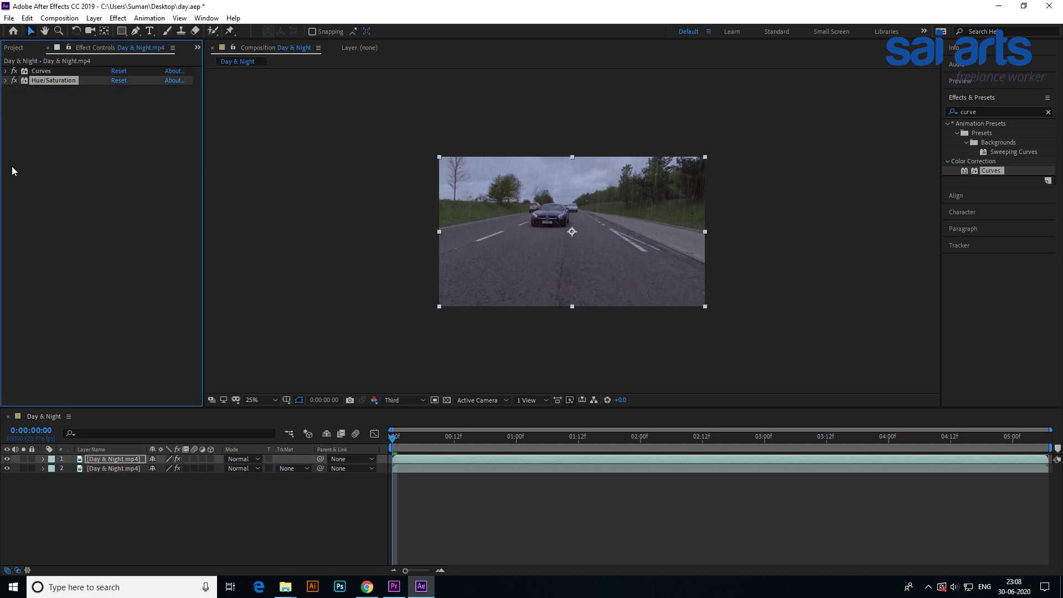
click(5, 71)
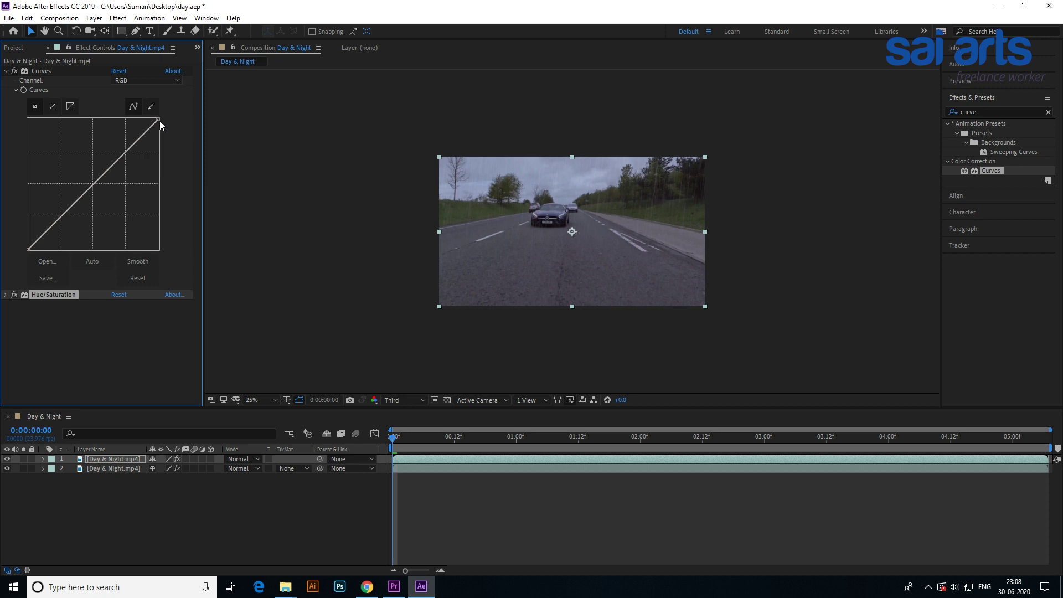
drag(159, 120, 163, 228)
drag(98, 236, 97, 229)
Add more points and lower the top end further to bend the darkened RGB curve.
click(67, 237)
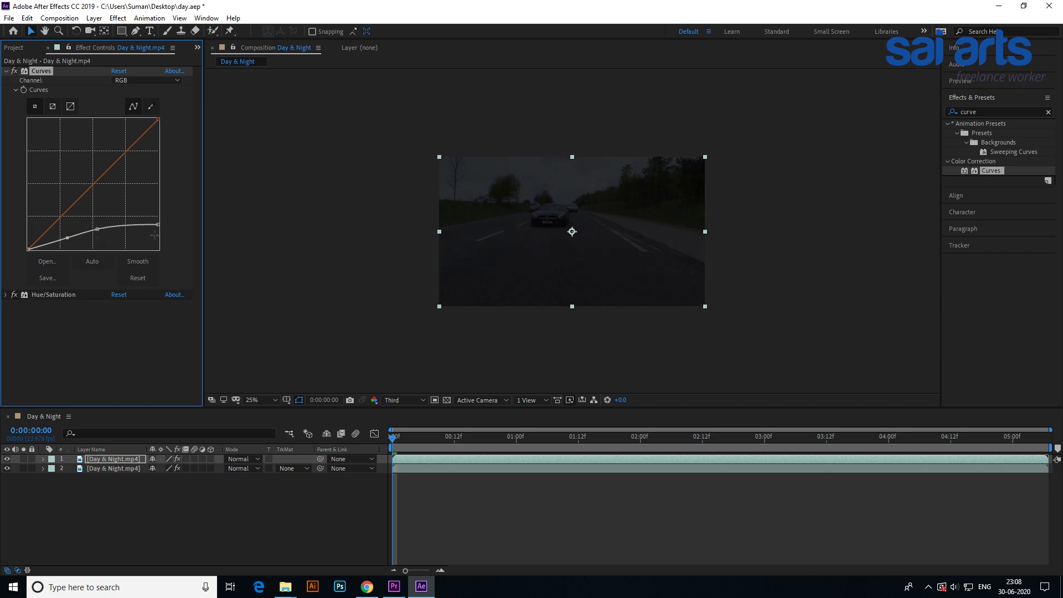
drag(155, 224, 157, 227)
click(100, 229)
click(111, 228)
click(5, 295)
scroll(81, 285, down, 2)
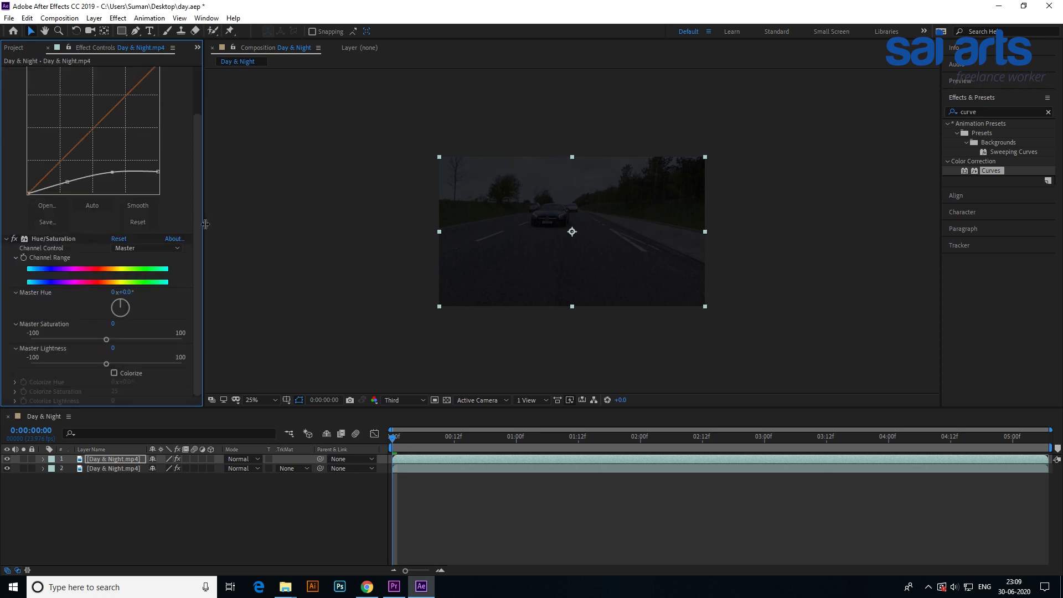
Colorize the top footage layer at Hue 213° and Saturation 84, lowering the curve's top point slightly.
click(114, 372)
drag(130, 383, 179, 379)
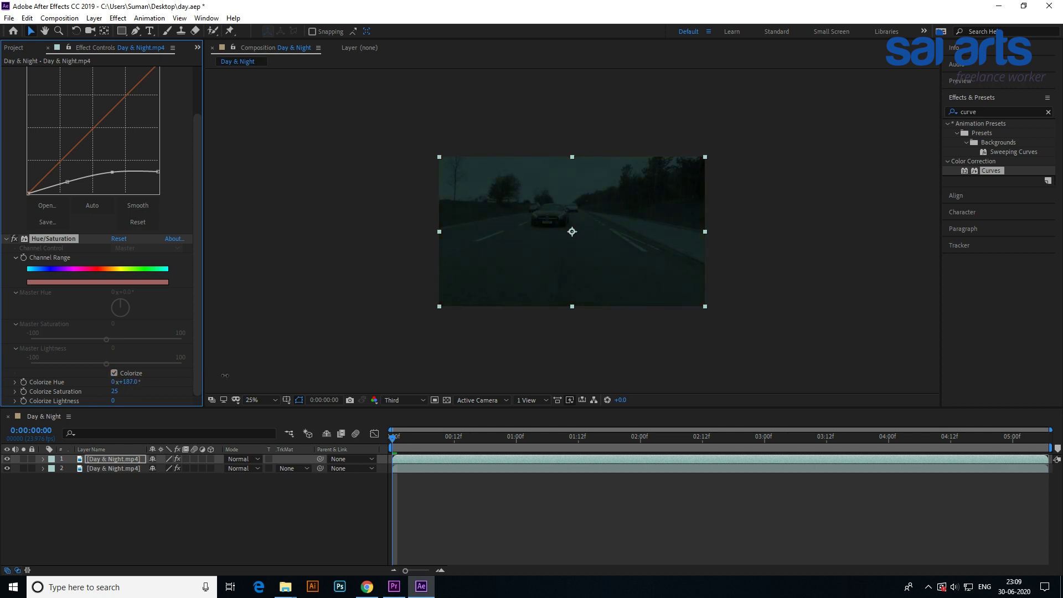
drag(113, 391, 139, 390)
drag(159, 173, 72, 186)
drag(129, 383, 141, 388)
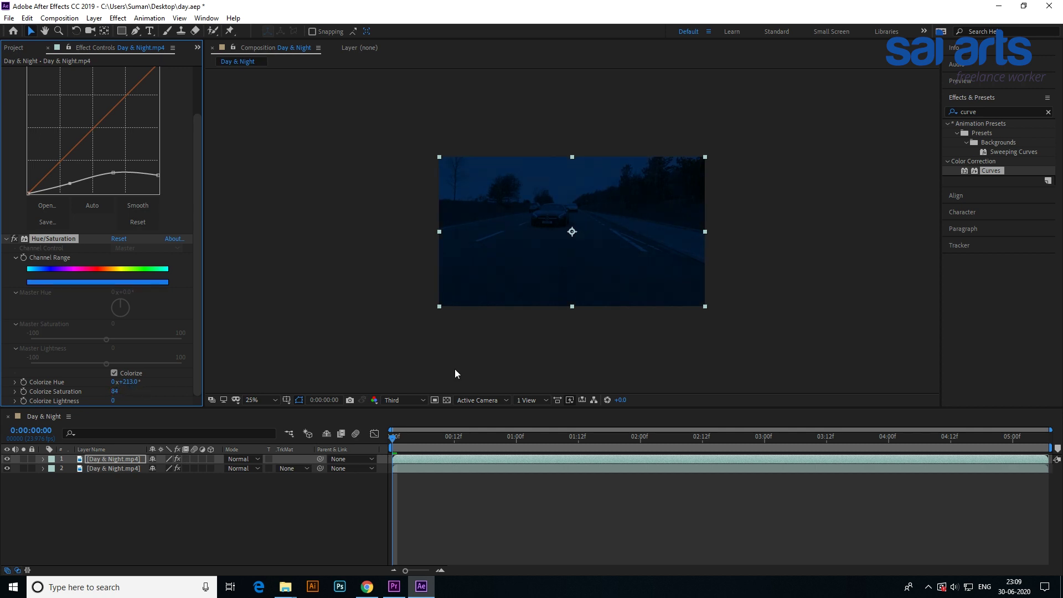
Compare the tinted layer on and off, darken the curve's shadows, and select the top layer.
click(7, 459)
click(7, 459)
click(6, 459)
click(7, 459)
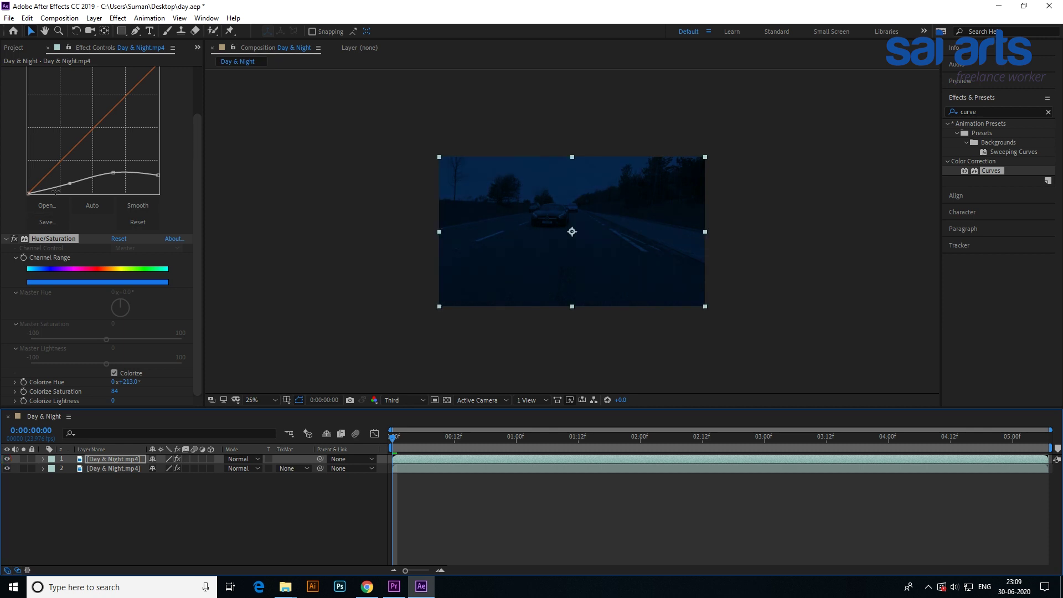
drag(70, 184, 71, 189)
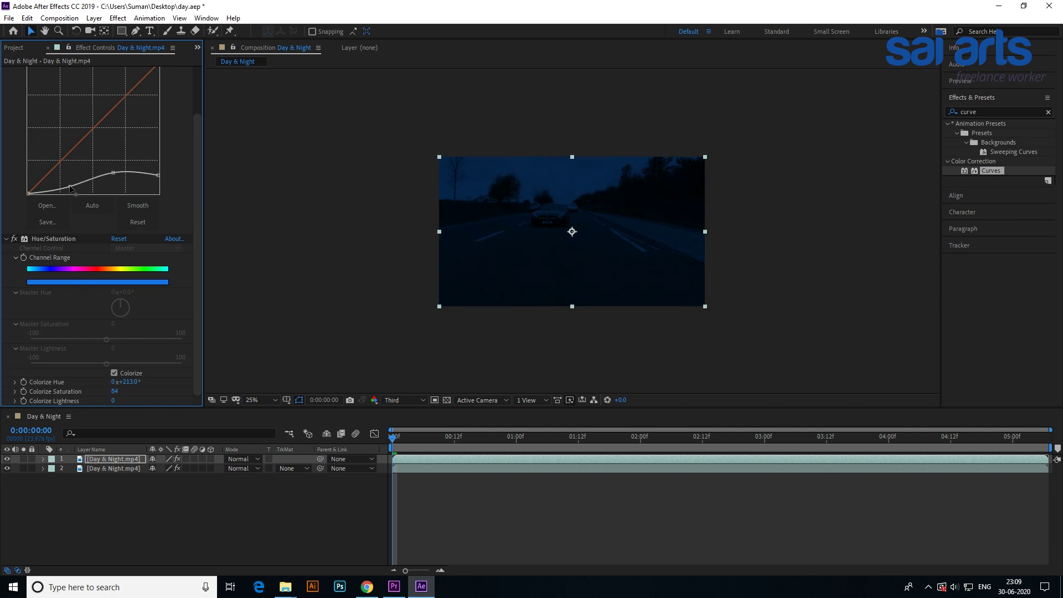
click(104, 461)
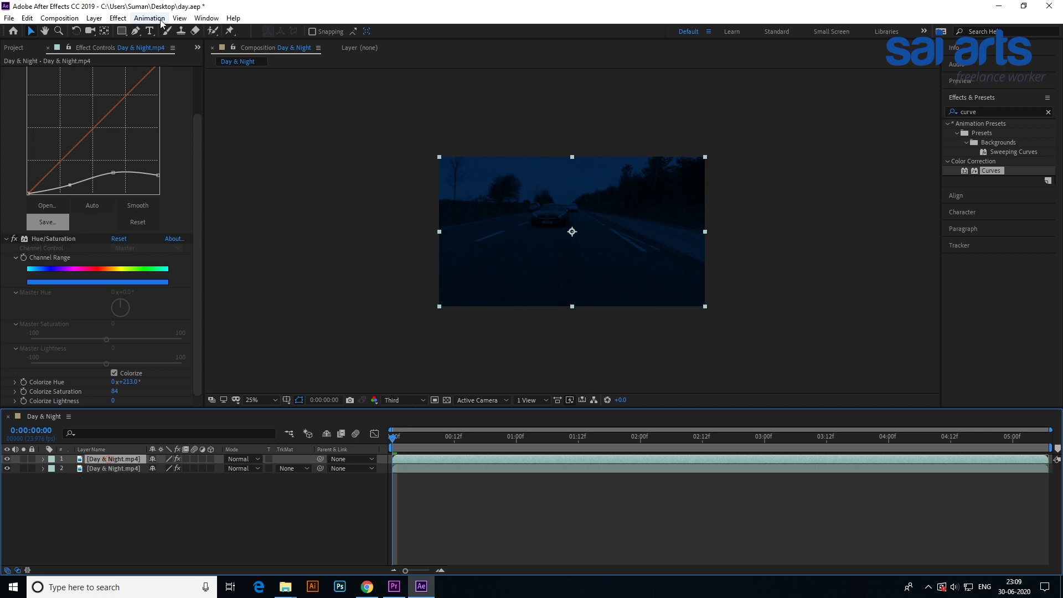
Draw a rectangular mask over the sky on the top layer and feather it 240 px.
click(121, 32)
mouse_move(355, 98)
mouse_down()
mouse_move(706, 230)
mouse_move(763, 233)
mouse_move(767, 221)
mouse_up()
click(62, 478)
drag(171, 498, 288, 488)
Check the blended result on a later frame and collapse the top layer's properties.
click(30, 31)
click(257, 134)
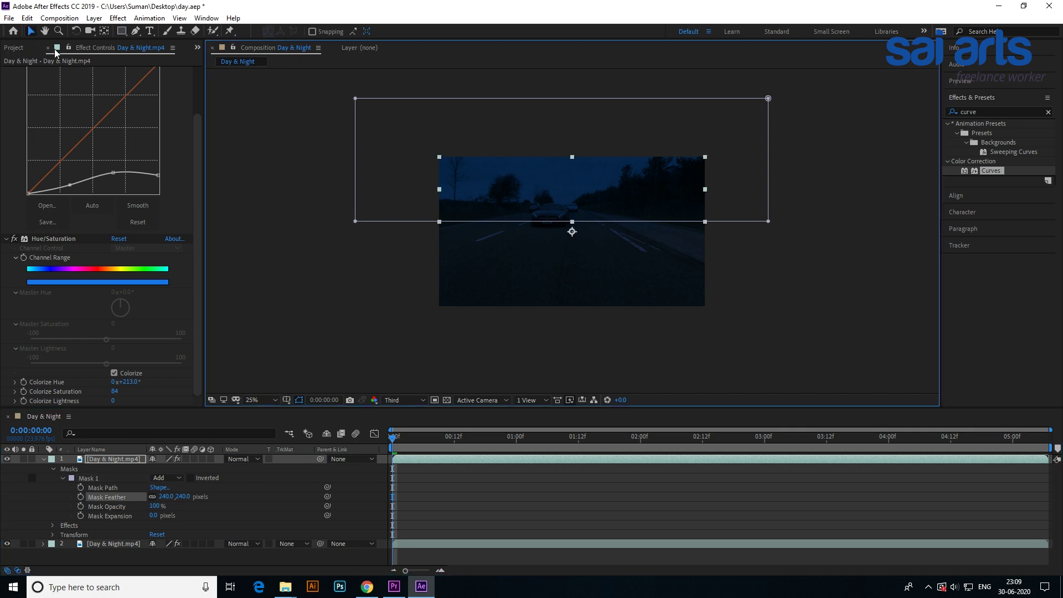
click(258, 175)
drag(395, 440, 510, 443)
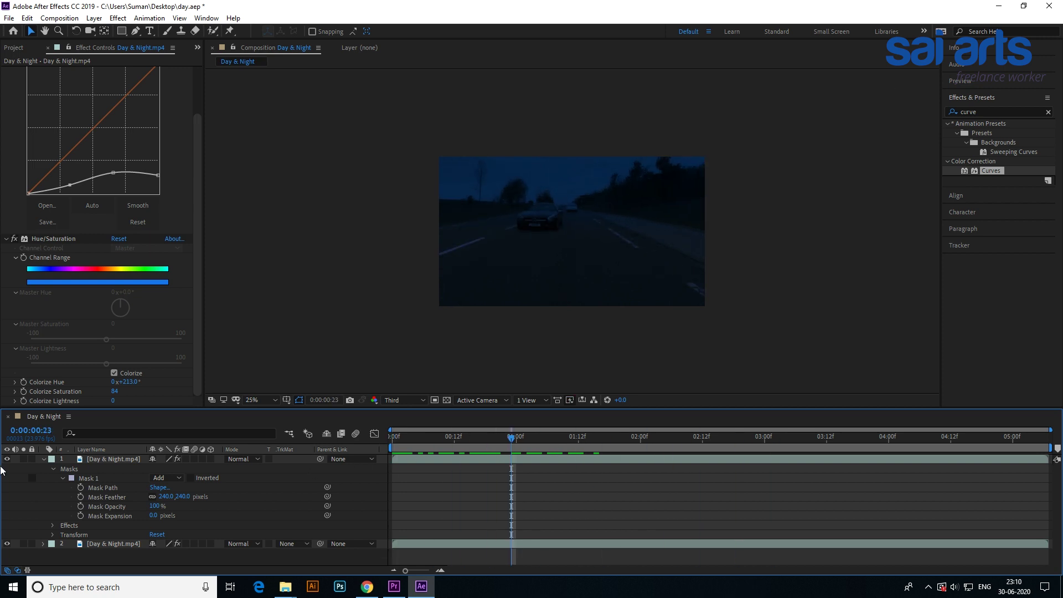
click(43, 459)
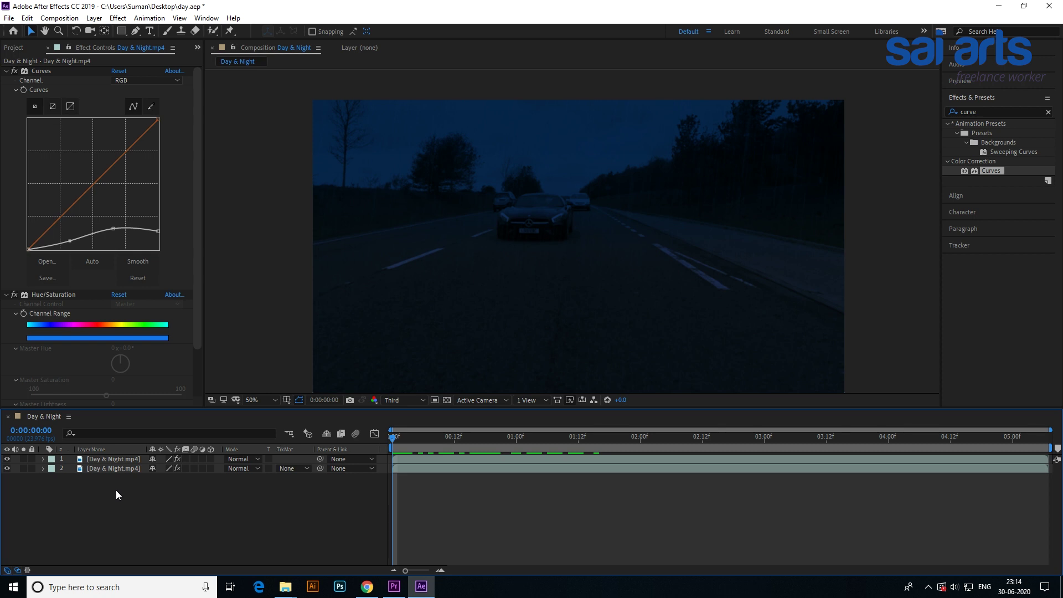
Add a new 1920×1080 solid named 'light' with a pale blue colour.
right_click(78, 491)
click(129, 371)
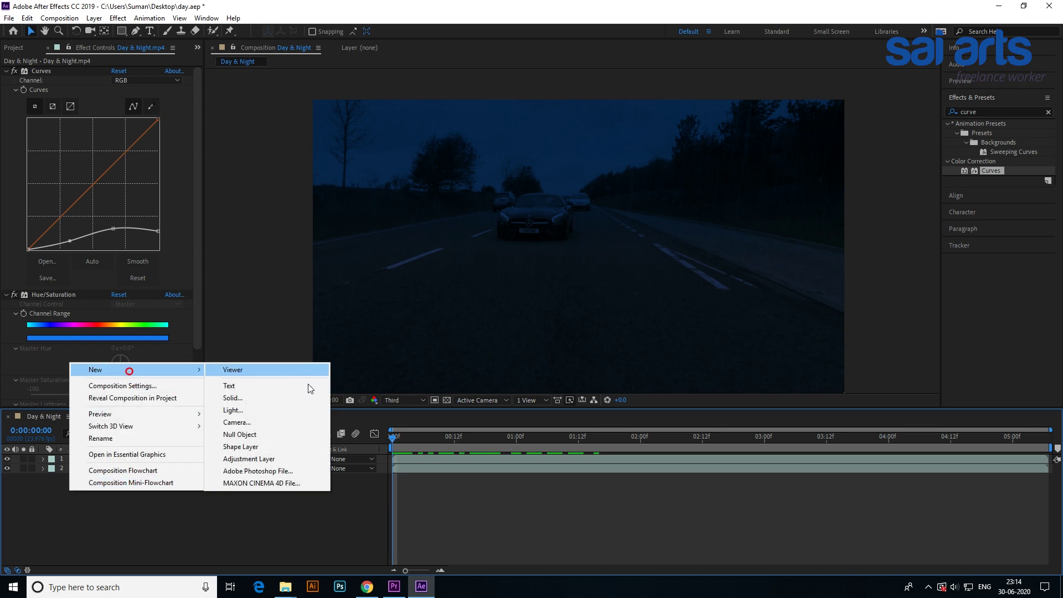
click(271, 399)
double_click(523, 194)
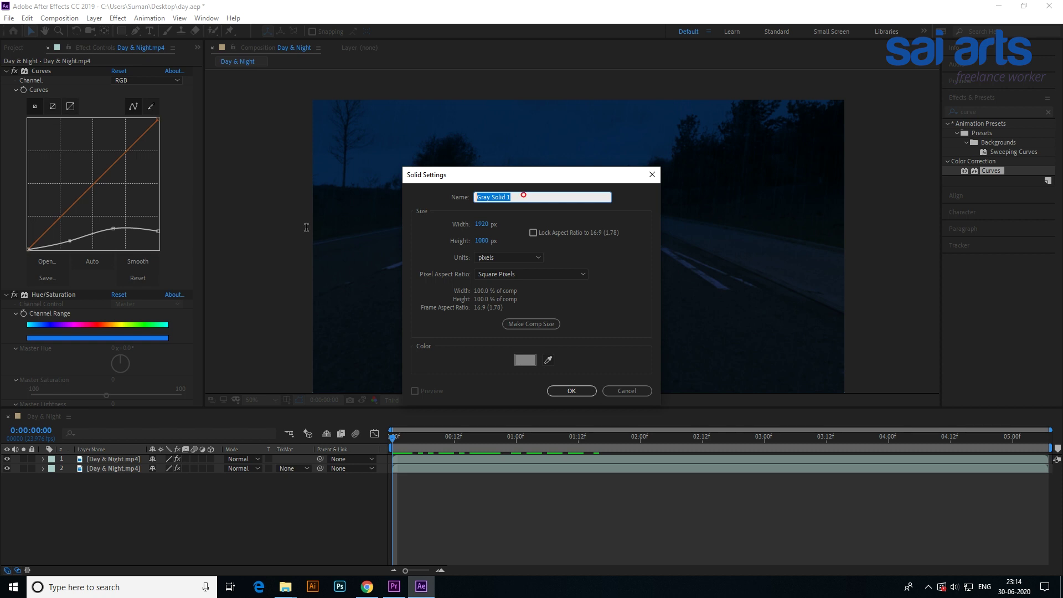
text(light)
click(523, 361)
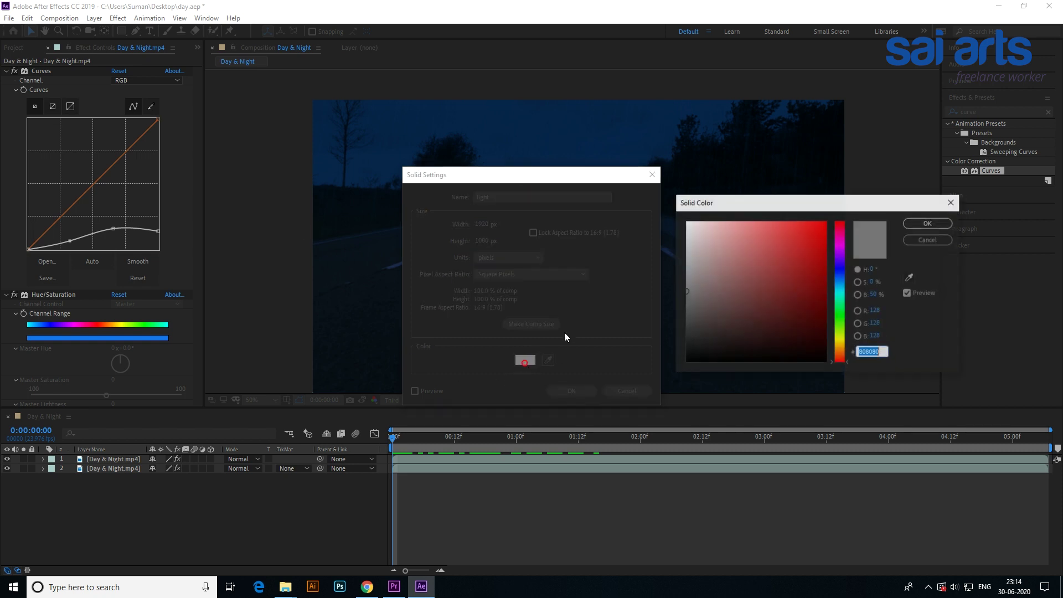
click(925, 227)
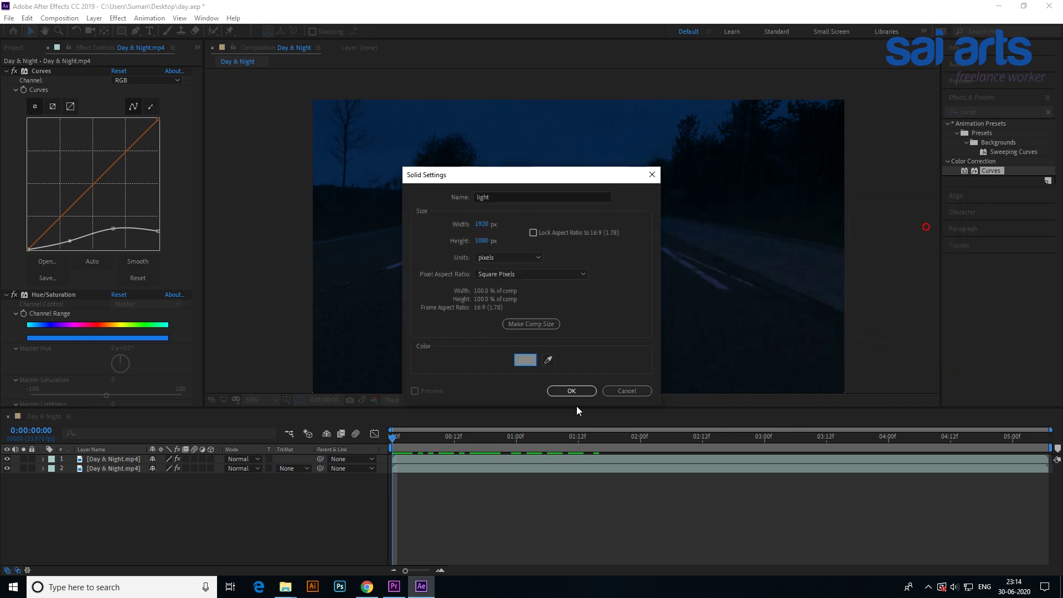
click(571, 391)
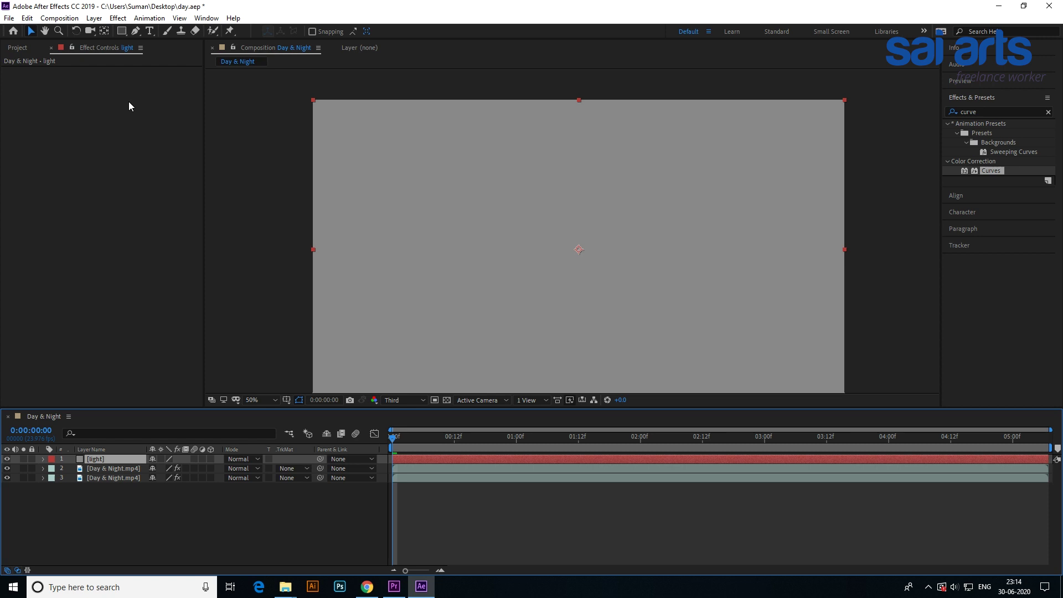
Apply Perspective > CC Spotlight to the light solid and set the viewer to 25%.
right_click(81, 143)
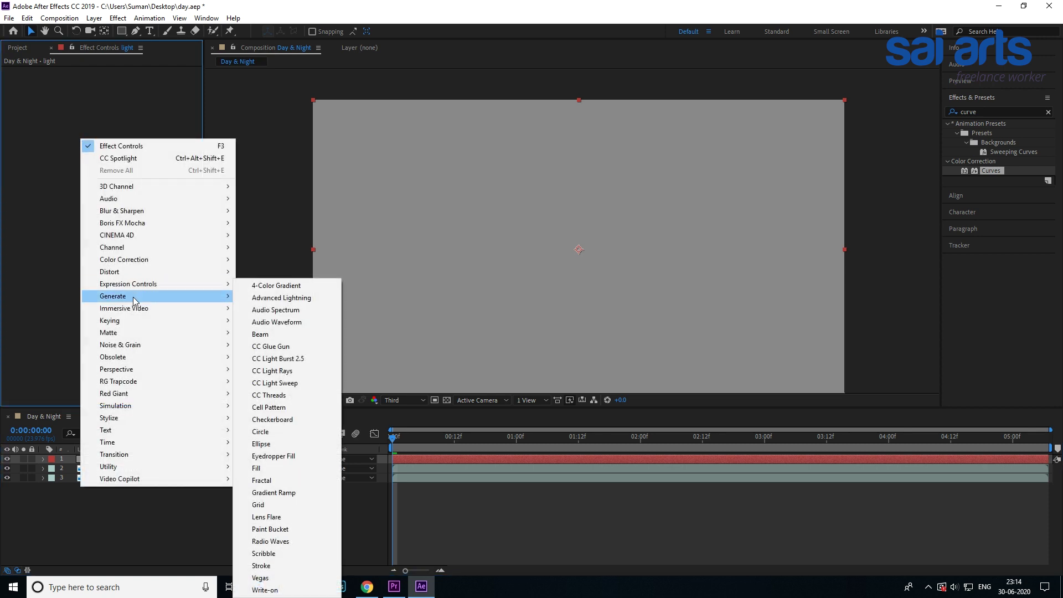
click(137, 371)
click(272, 454)
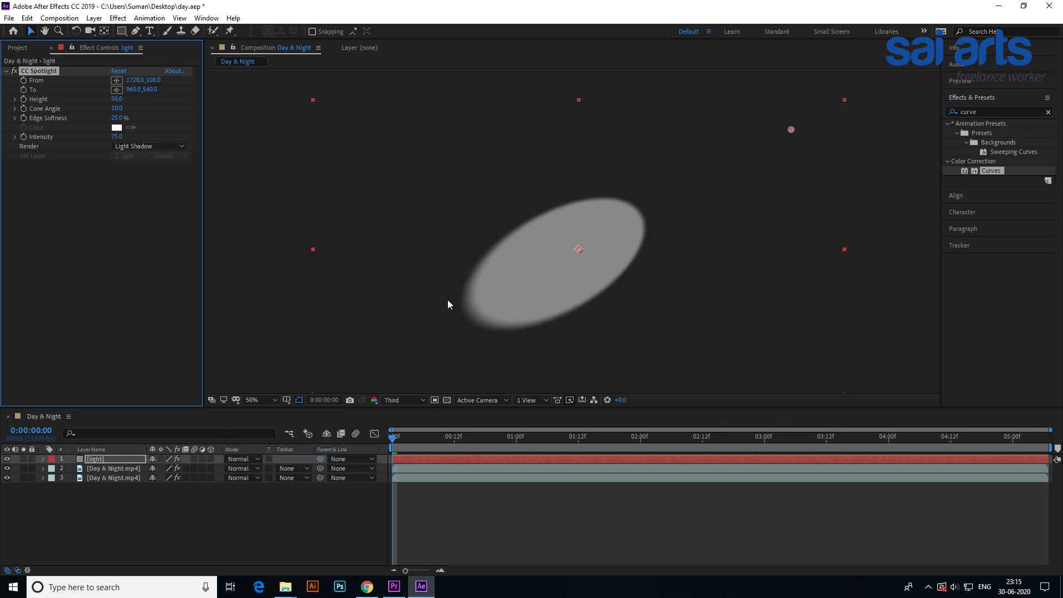
key(comma)
key(comma)
key(comma)
key(comma)
key(period)
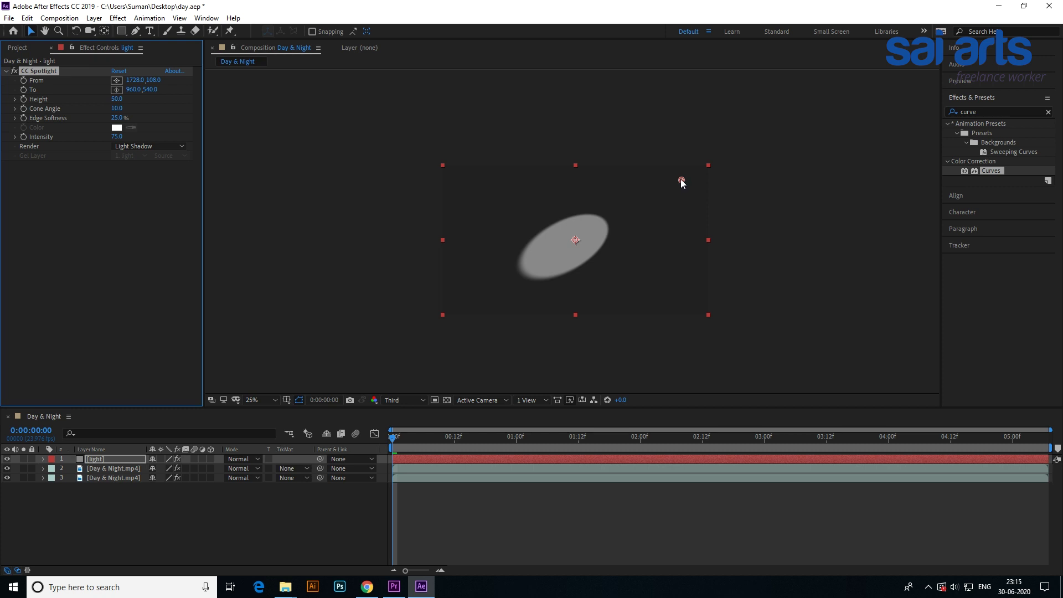
Position the spotlight's From and To points and set Height 24, Cone Angle 13.3, Edge Softness 95%.
drag(682, 180, 577, 134)
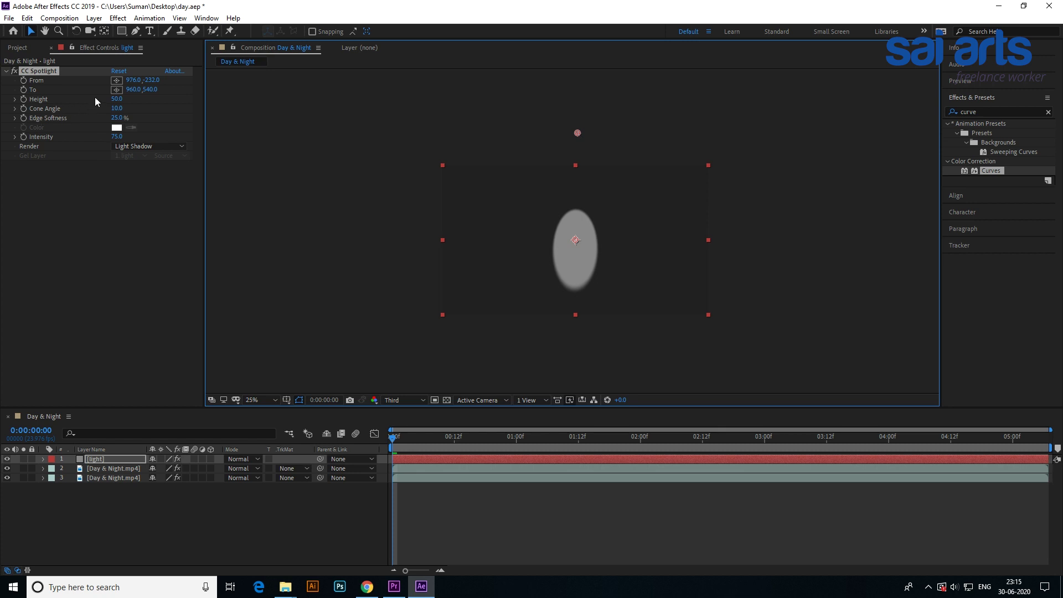
drag(115, 99, 266, 177)
drag(574, 239, 574, 203)
drag(117, 99, 156, 122)
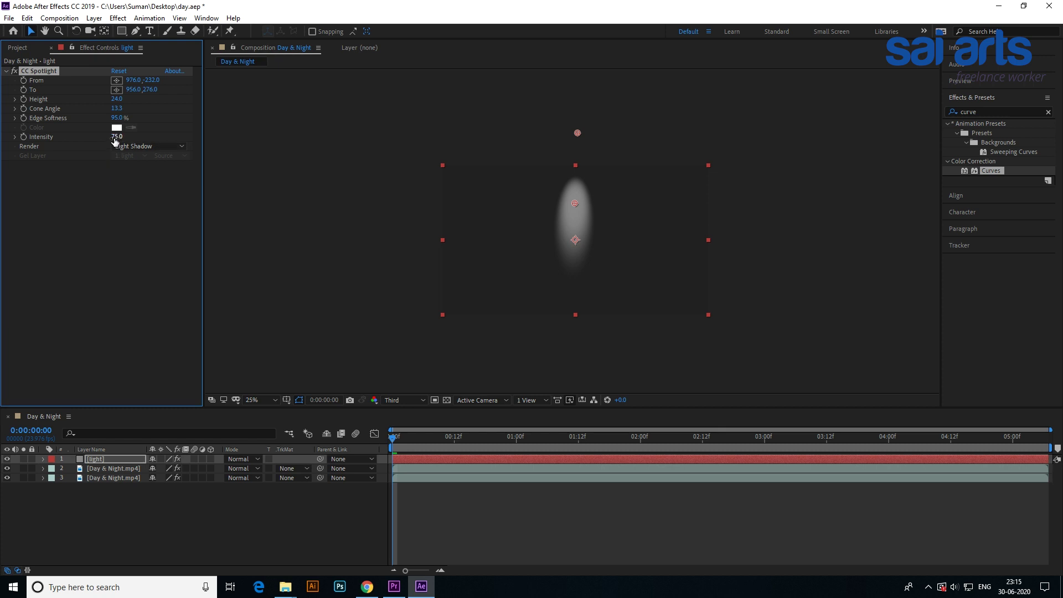
Set CC Spotlight Render to Light Only and select the light layer.
click(161, 145)
click(161, 155)
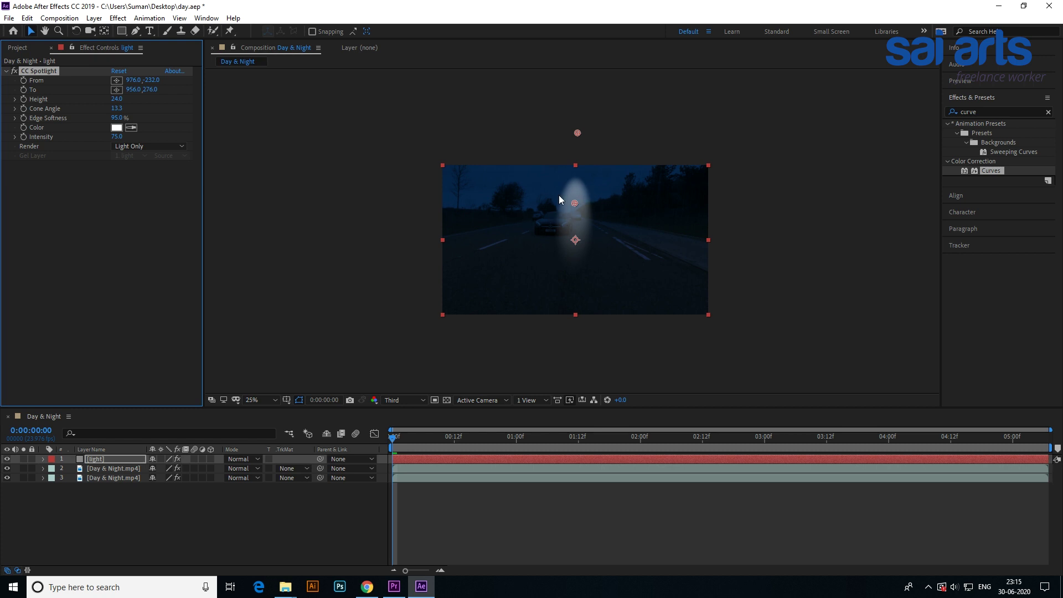
click(129, 459)
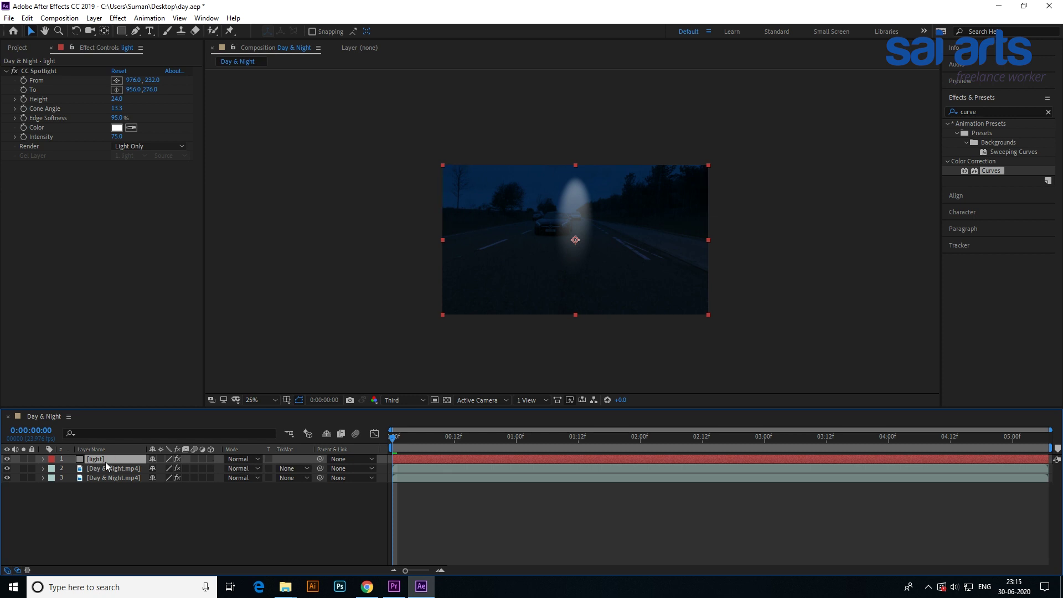
click(17, 570)
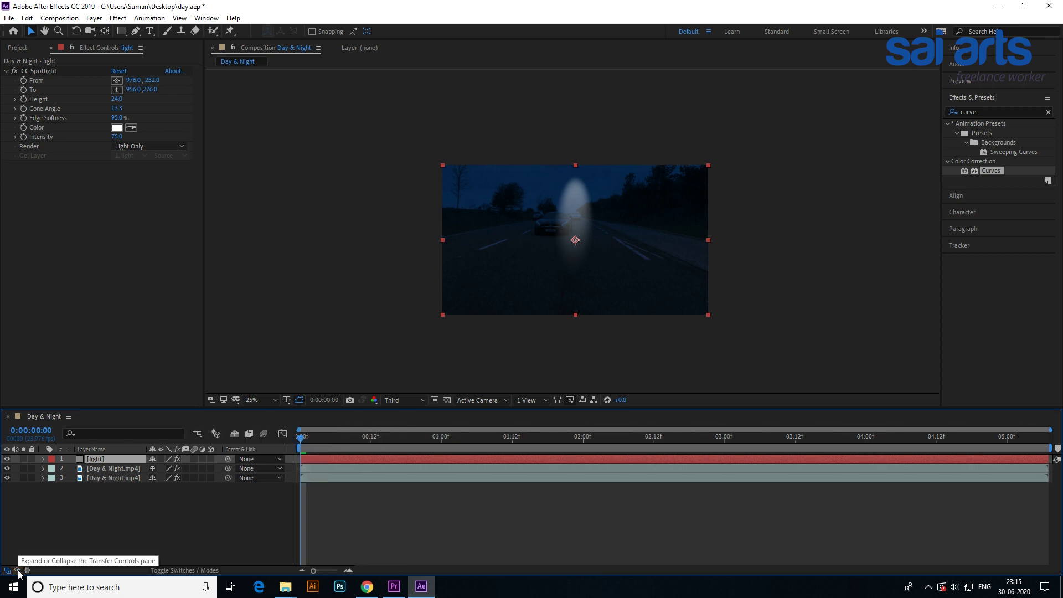
click(18, 571)
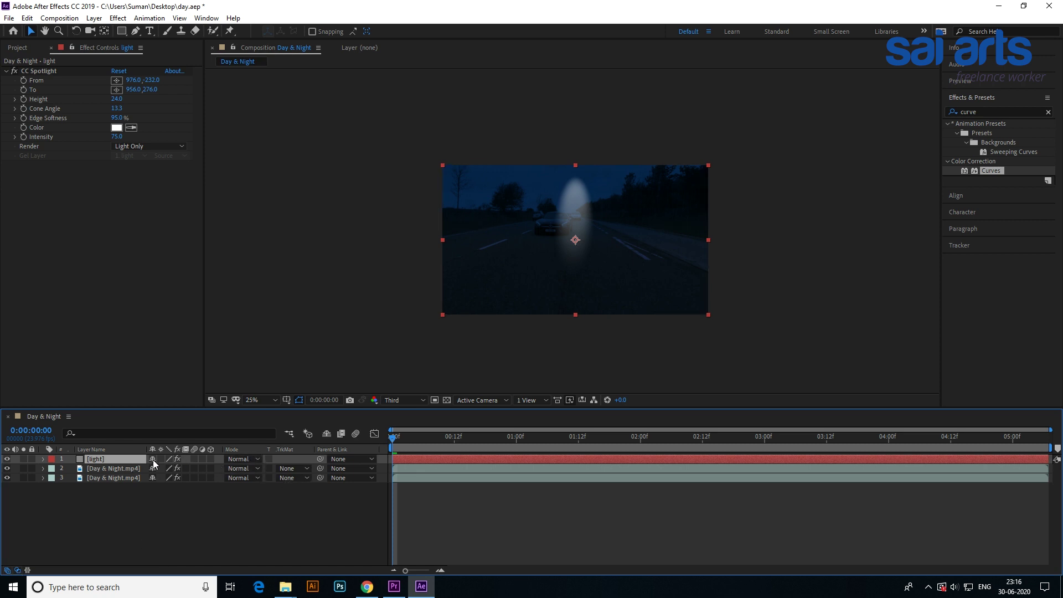
Blend the light layer with Classic Color Dodge, with Intensity 156 and Cone Angle 14.5.
click(256, 463)
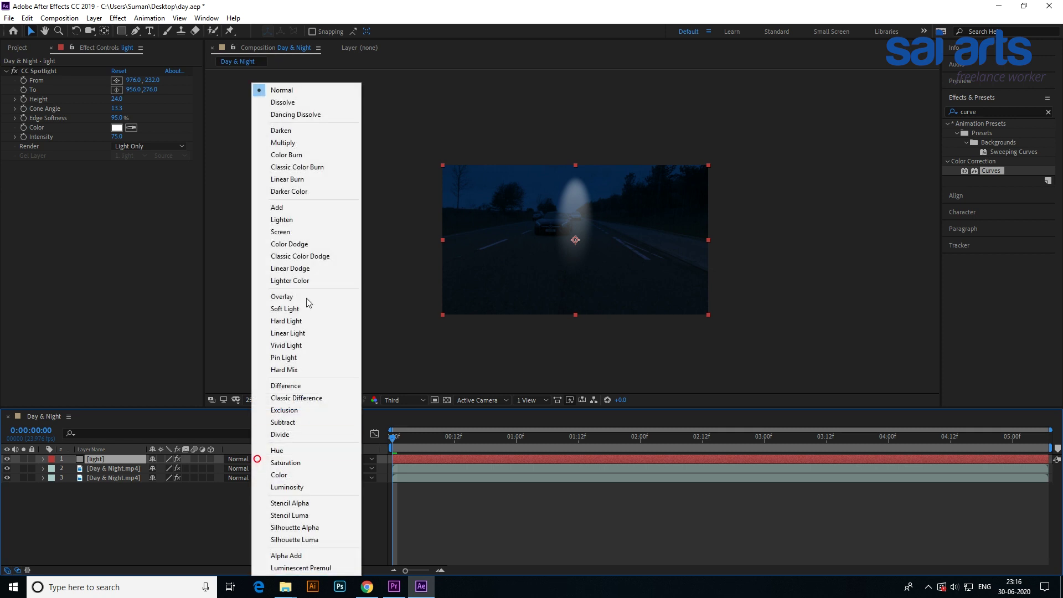
click(311, 258)
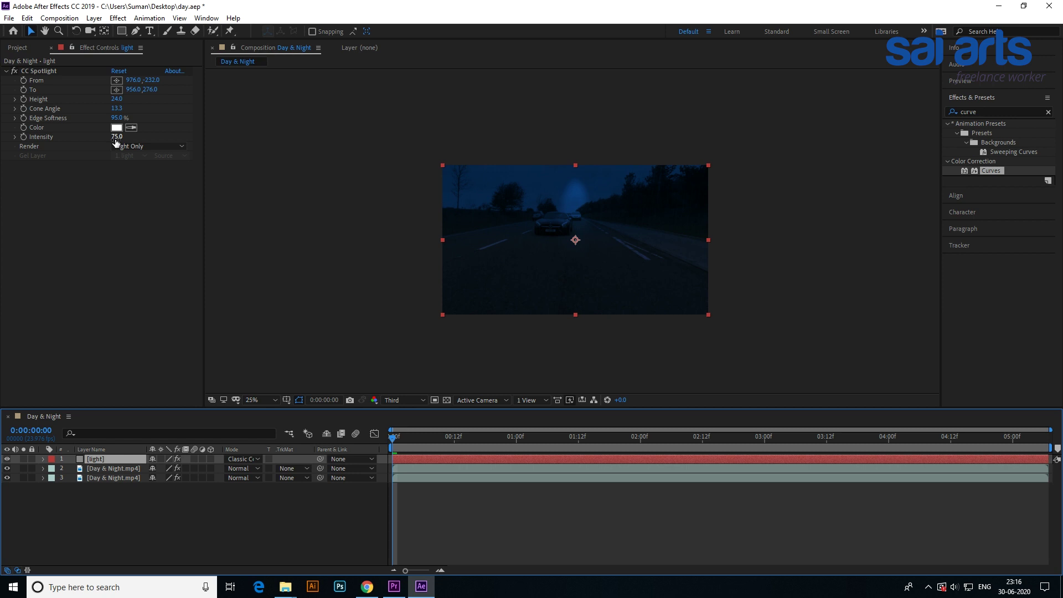
drag(117, 136, 157, 137)
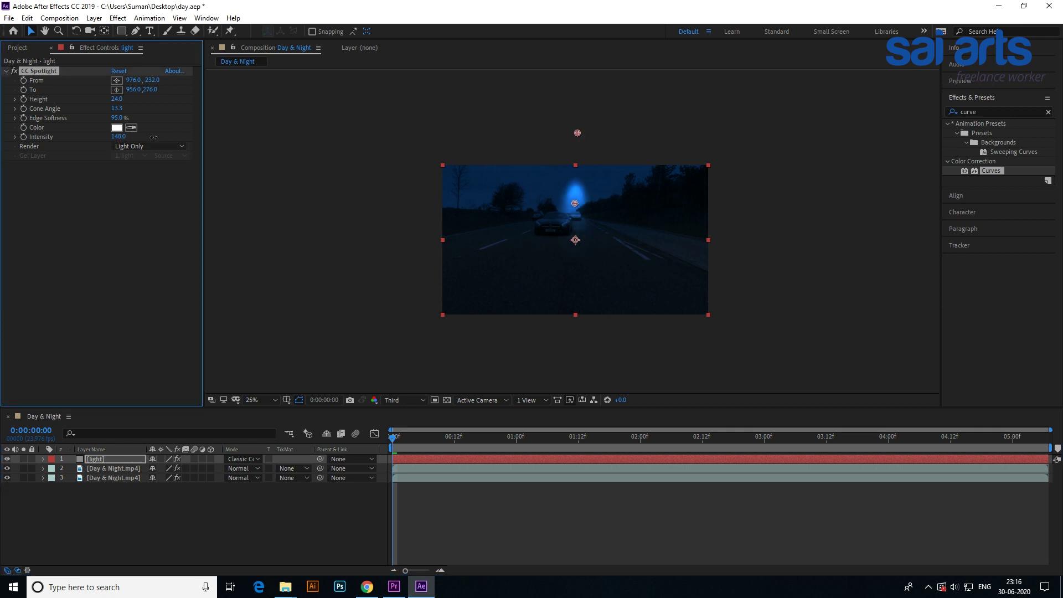
mouse_move(117, 109)
mouse_down()
mouse_move(125, 109)
mouse_move(116, 101)
mouse_up()
click(212, 460)
key(r)
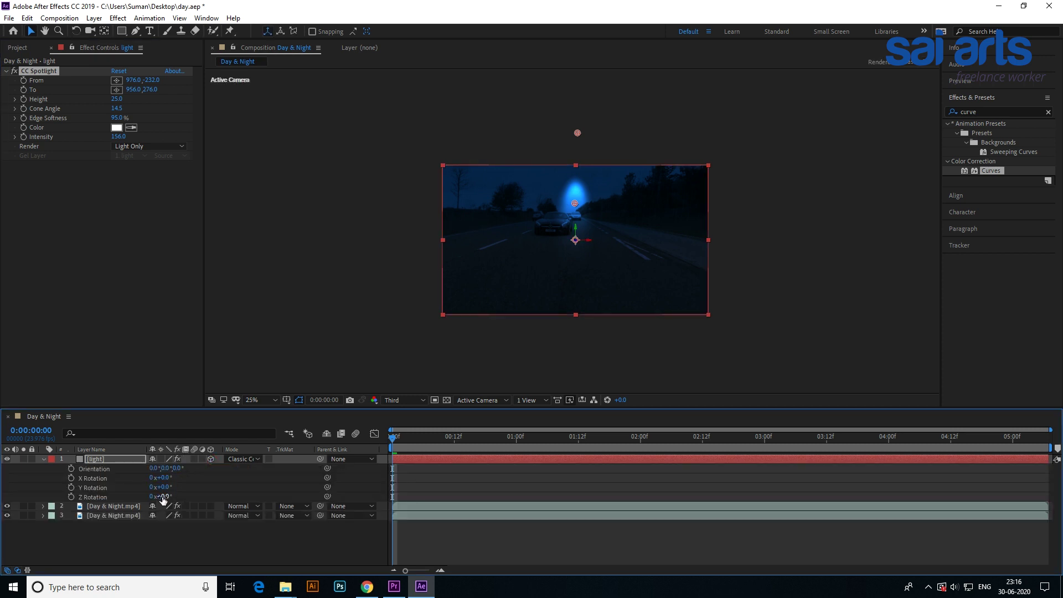
drag(164, 478, 123, 478)
key(/)
drag(633, 271, 481, 267)
drag(431, 221, 430, 262)
drag(478, 315, 464, 316)
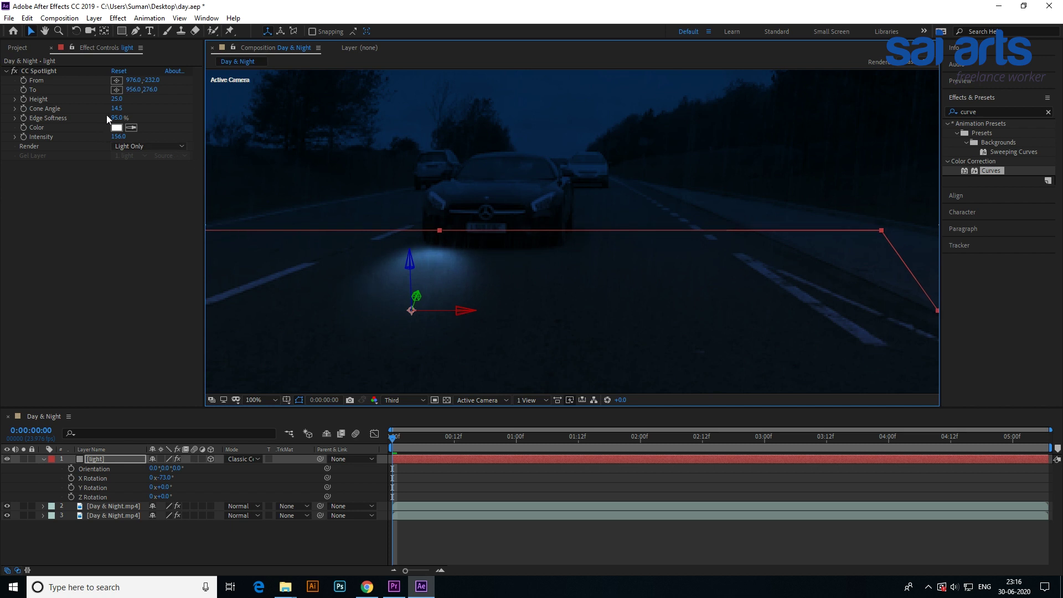
click(119, 136)
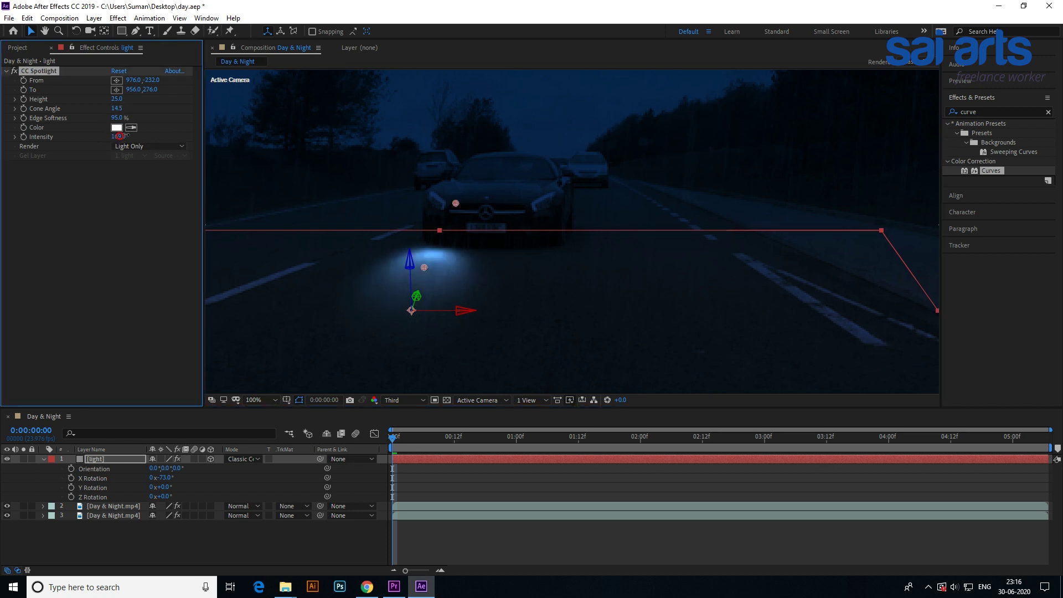
scroll(460, 167, down, 4)
click(791, 264)
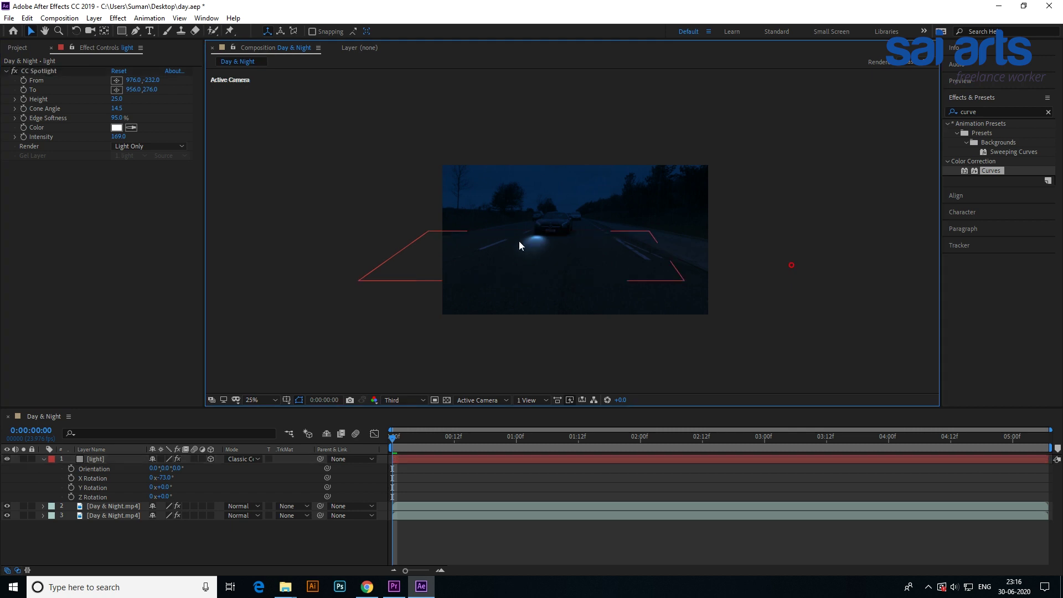
scroll(553, 246, up, 4)
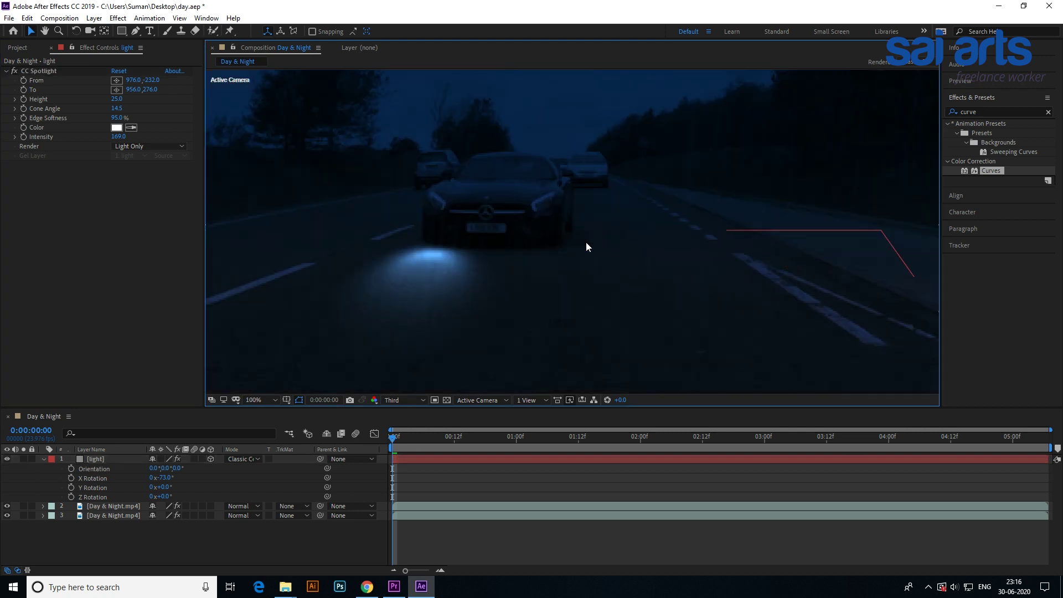
click(101, 459)
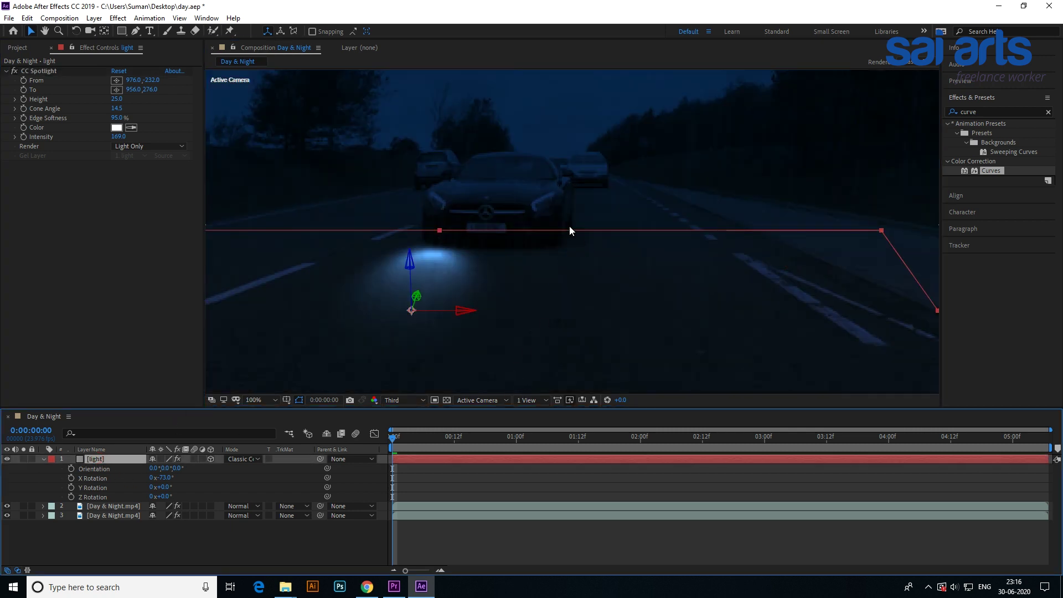
scroll(467, 206, down, 2)
scroll(539, 258, up, 2)
Duplicate the light layer with Ctrl+D and slide the copy right under the second headlight.
key(ctrl+d)
drag(462, 310, 576, 314)
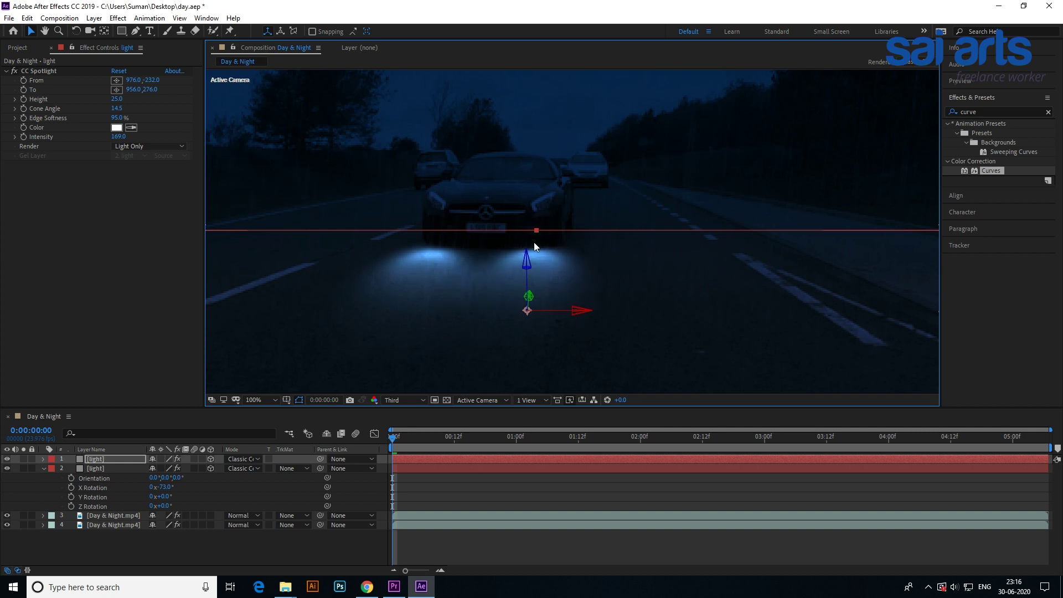
scroll(533, 241, down, 4)
scroll(572, 257, up, 2)
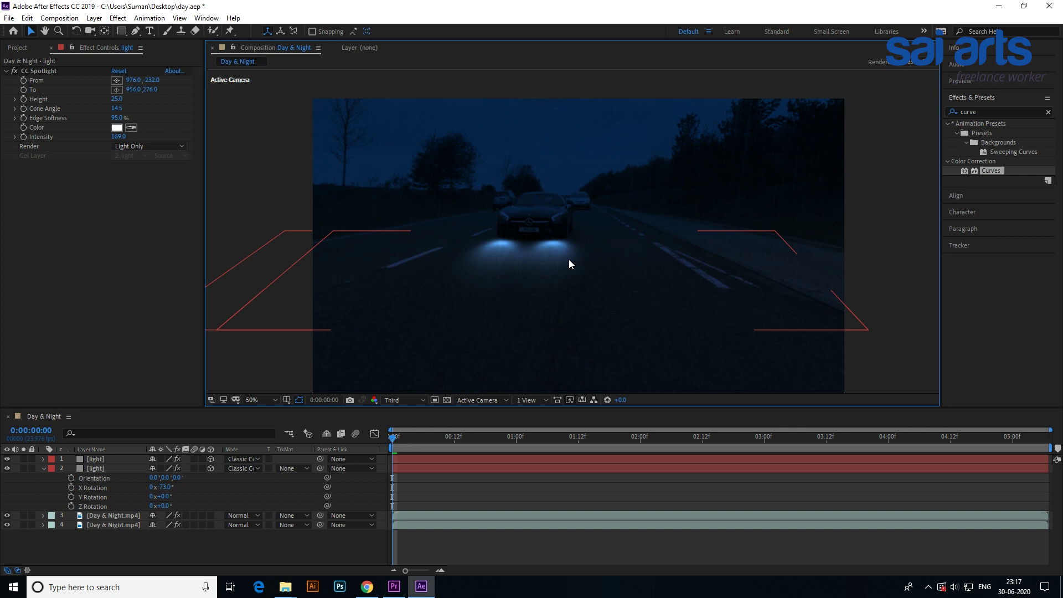
Add a new Null Object layer and make it 3D.
right_click(158, 545)
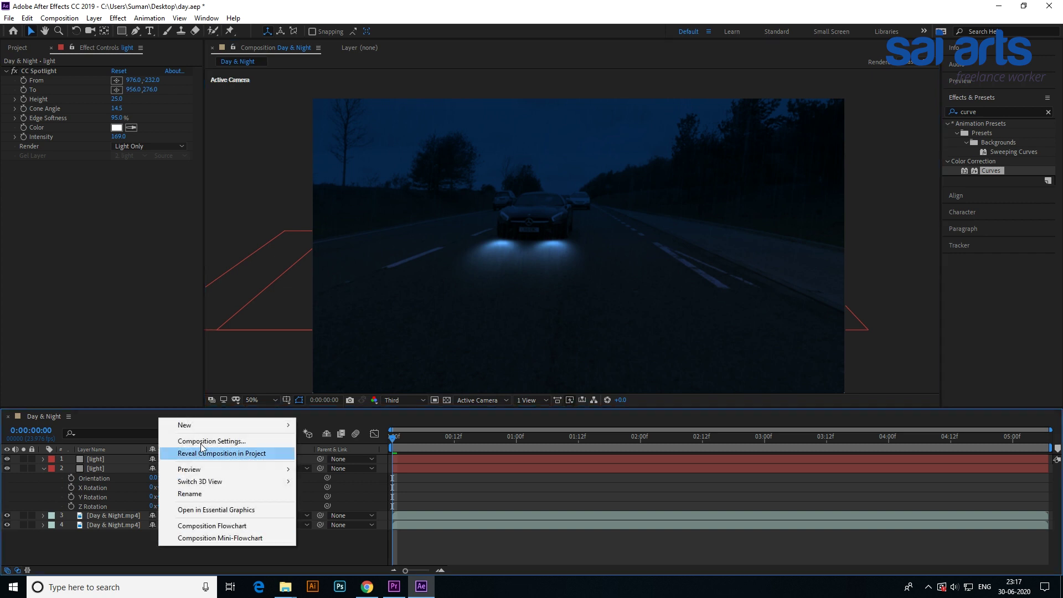
mouse_move(211, 426)
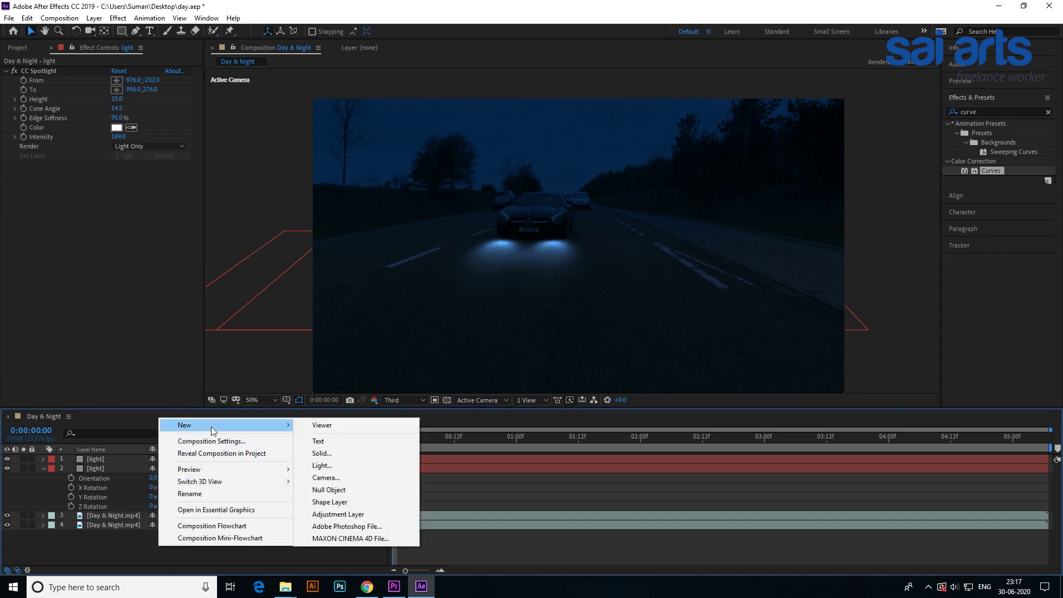
click(373, 490)
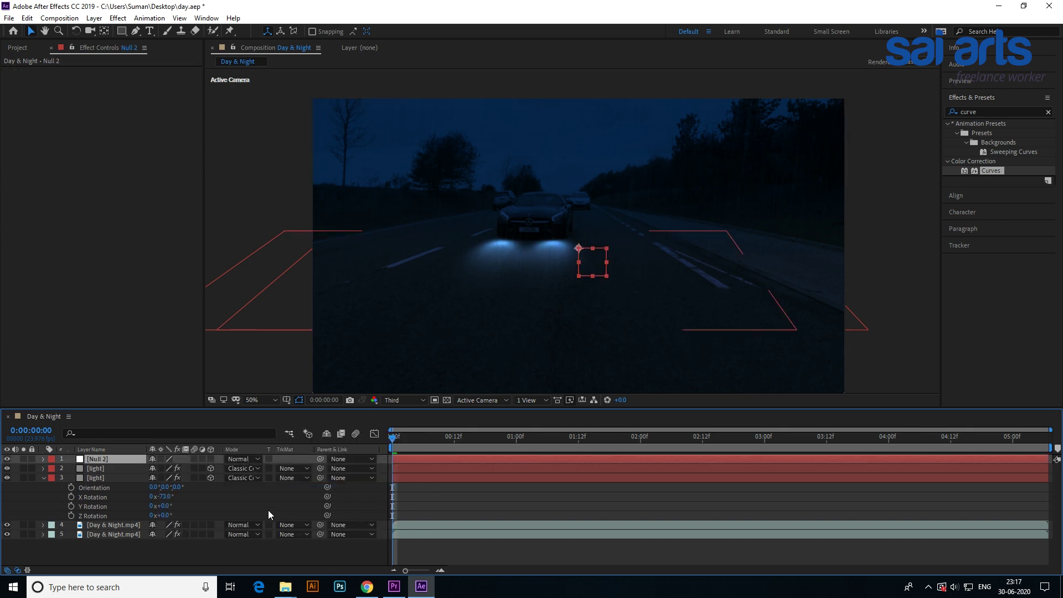
click(210, 459)
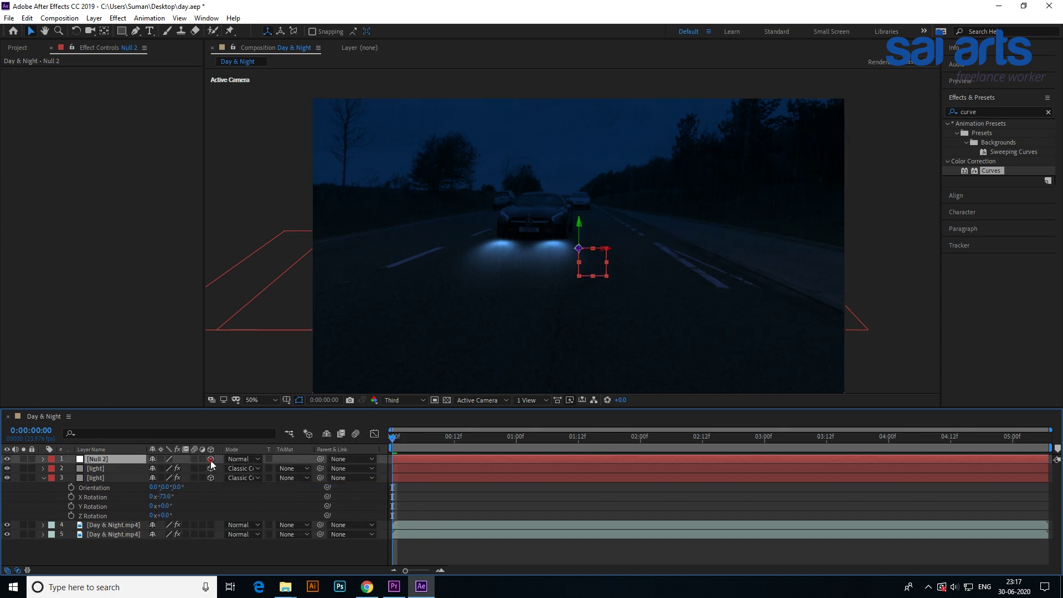
click(43, 478)
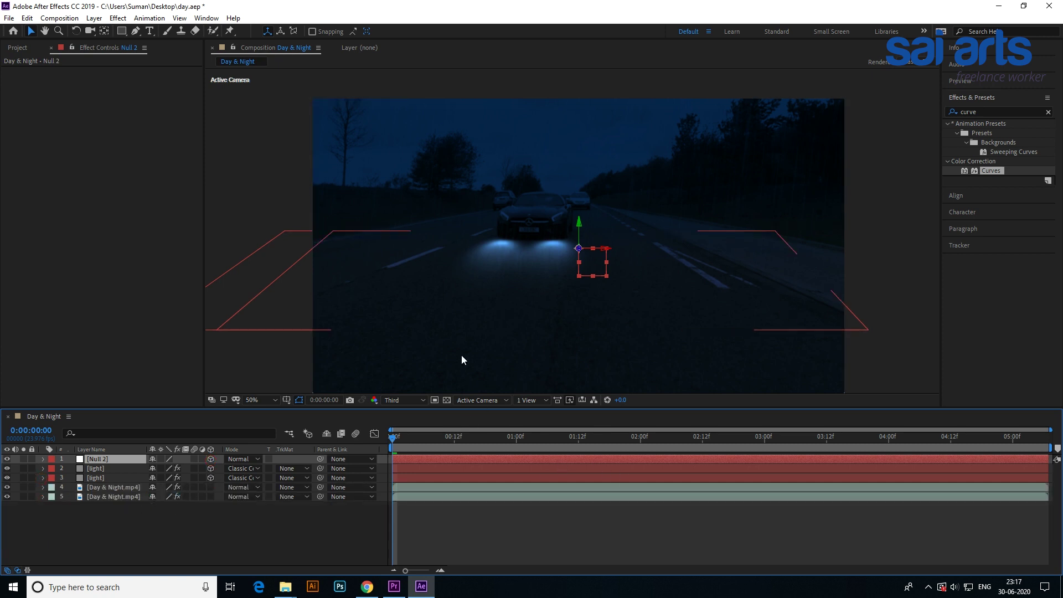
In Top view, move Null 2 along its Z axis, then return to Active Camera view.
click(486, 399)
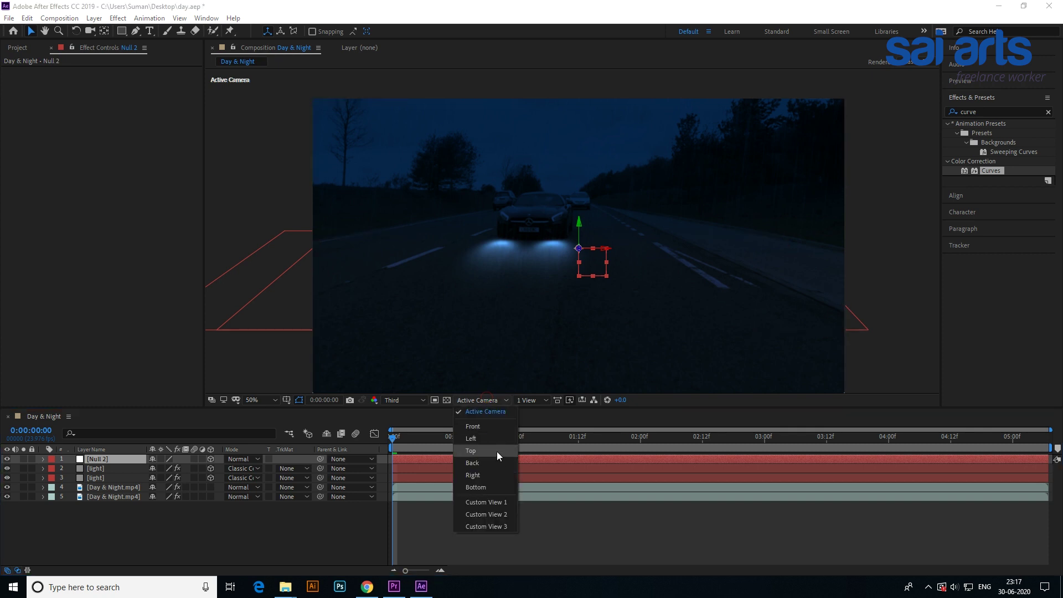
click(493, 451)
drag(579, 277, 560, 130)
click(466, 401)
click(470, 414)
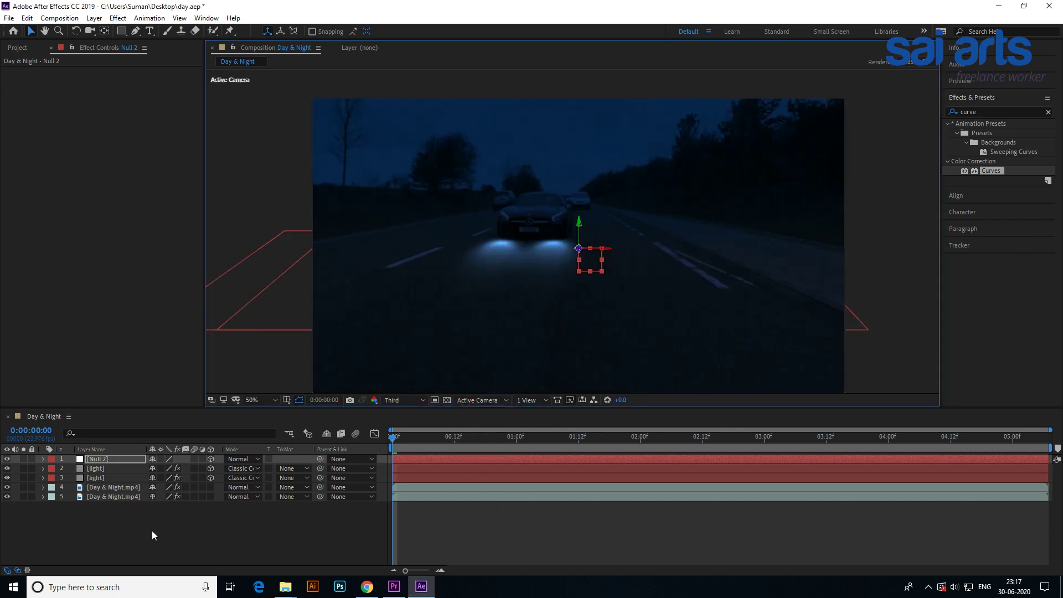
Parent both light layers to Null 2 with the pick whip.
click(106, 471)
ctrl+click(104, 480)
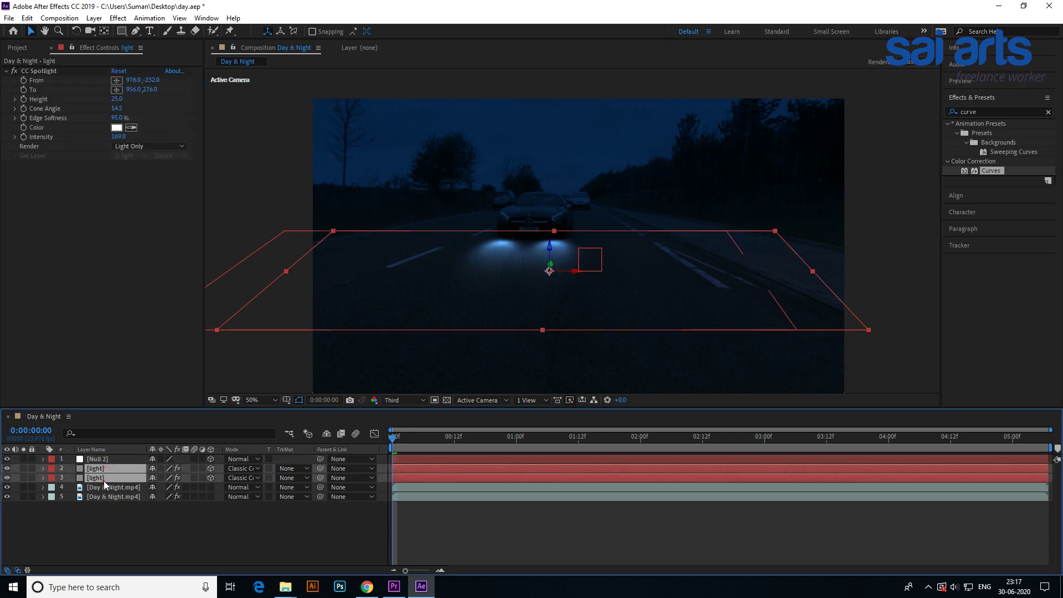
drag(320, 467, 105, 461)
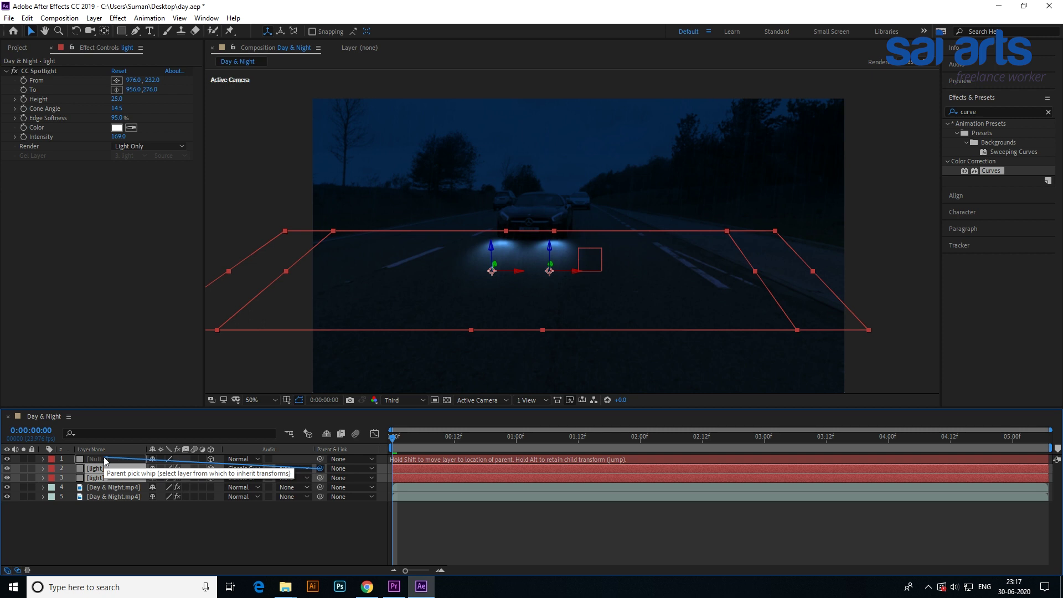
drag(105, 460, 105, 460)
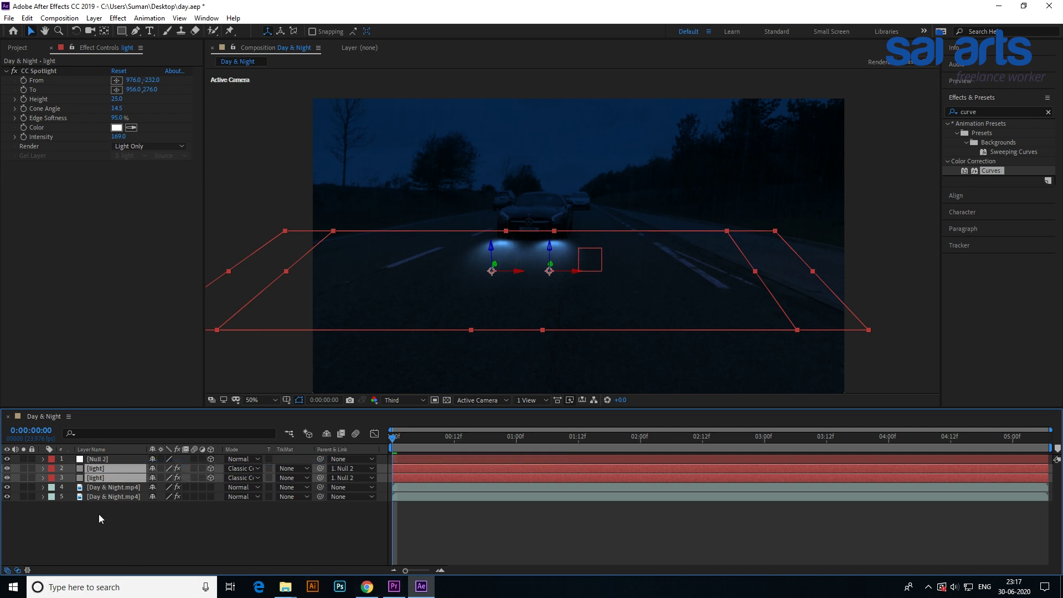
Reveal Null 2's Orientation, Position and Scale properties, undoing a test rotation.
click(104, 459)
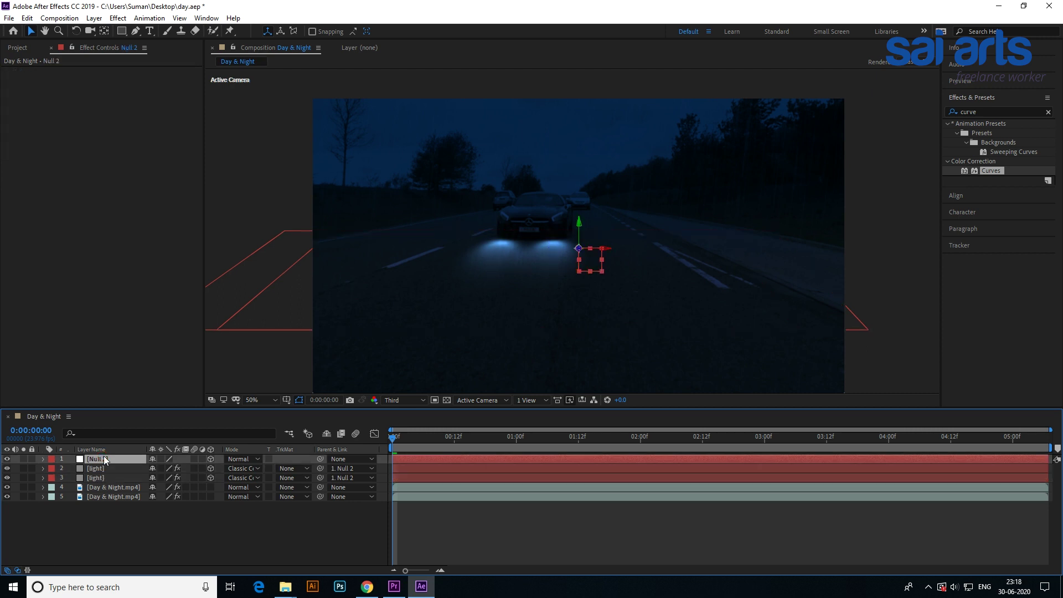
key(r)
drag(165, 468, 173, 474)
key(ctrl+z)
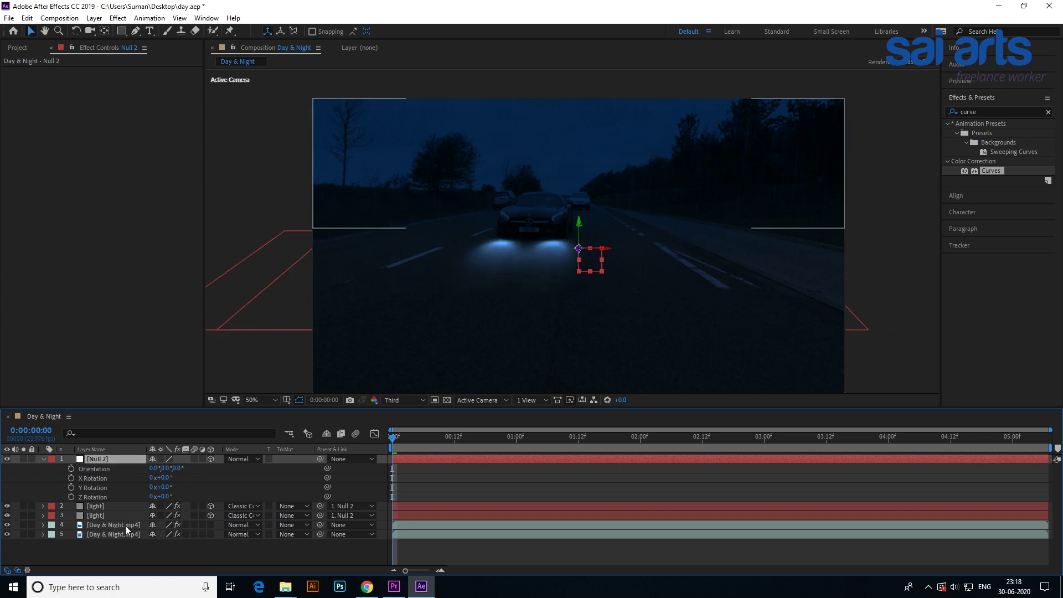
key(shift+p)
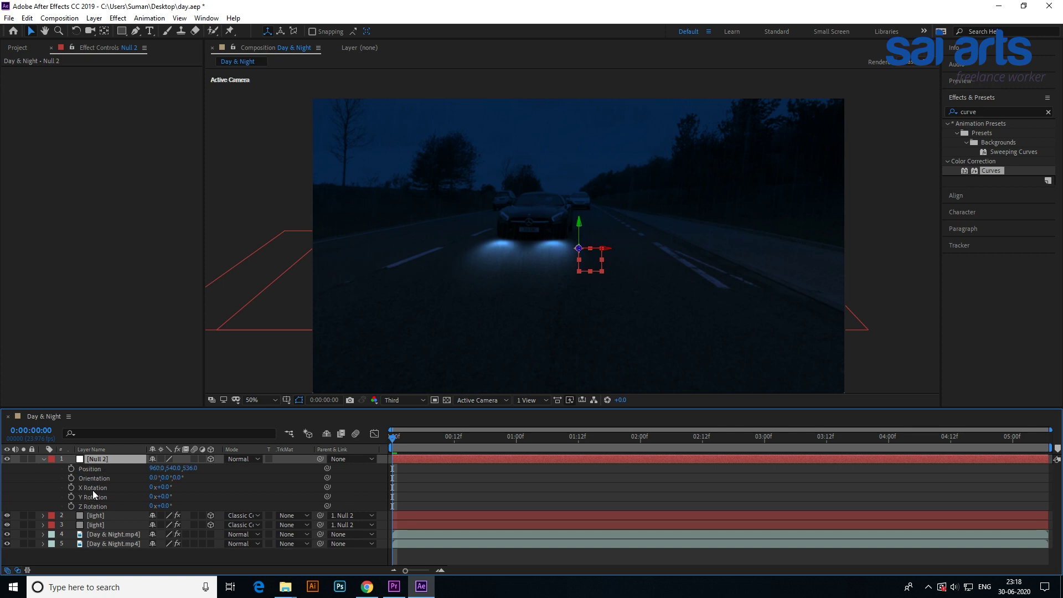
key(shift+s)
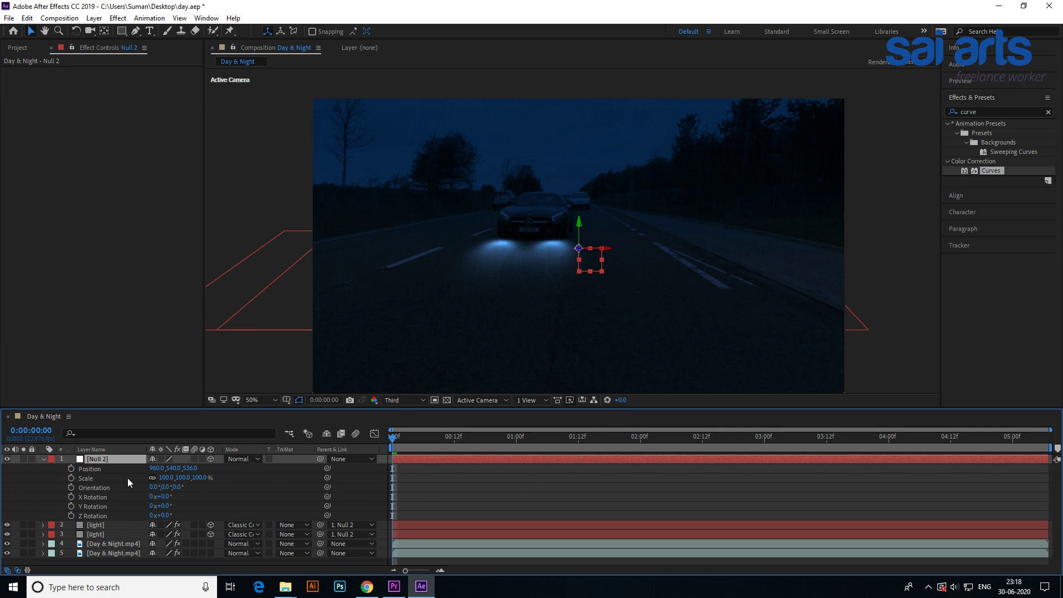
Set starting Position, Scale and Orientation keyframes on Null 2 at 0:00:00:00, then play ahead.
click(71, 468)
click(71, 478)
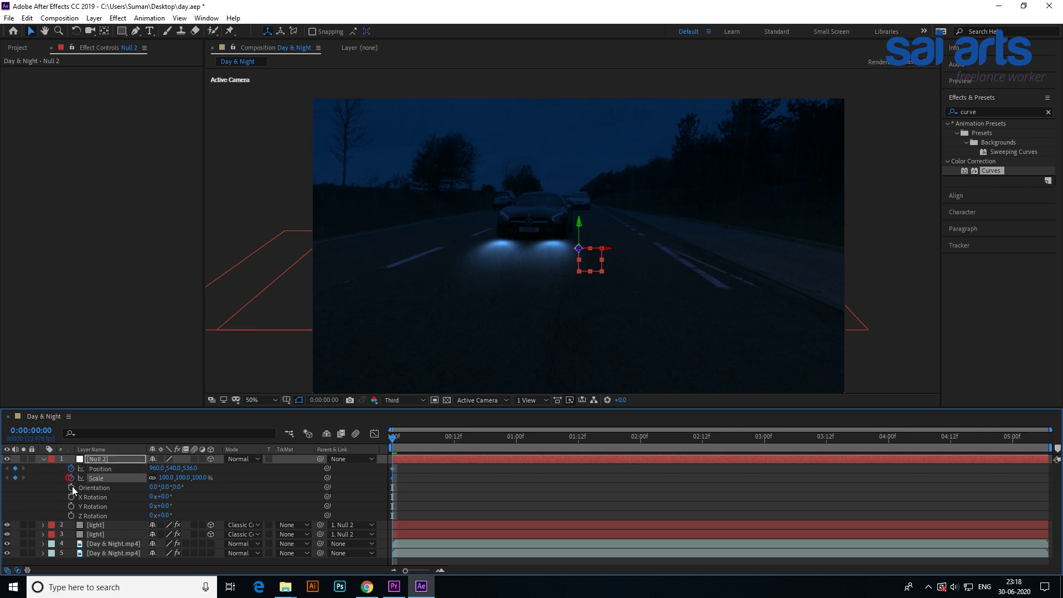
click(71, 487)
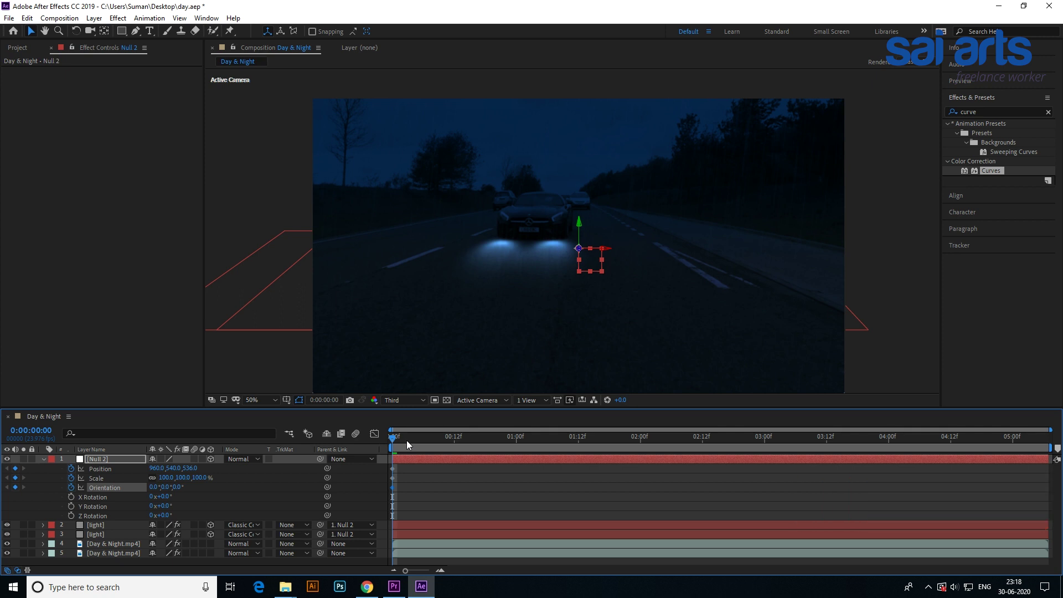
key(space)
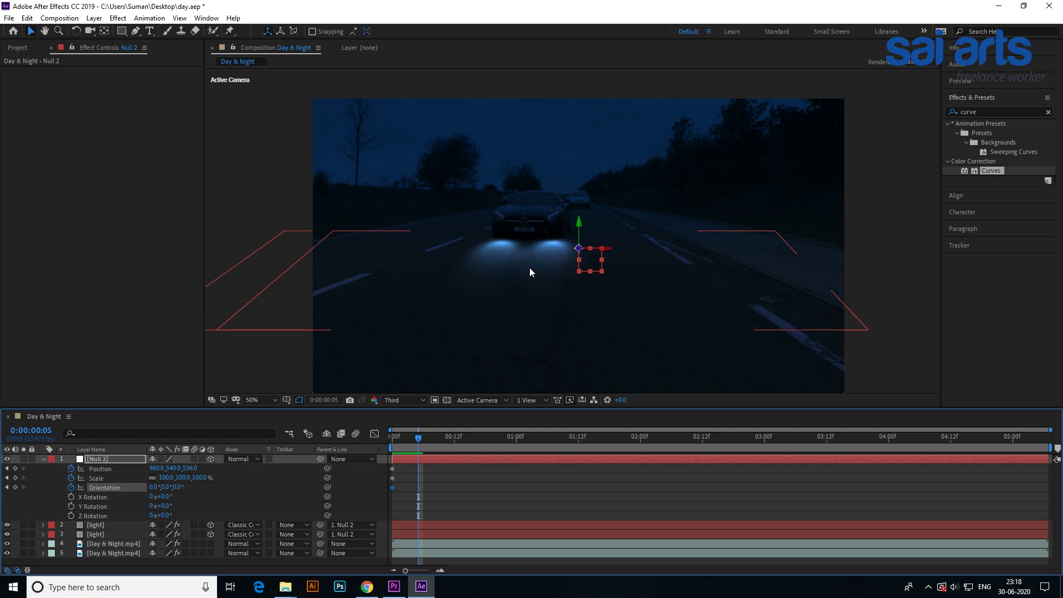
At 100% zoom, shift Null 2 left and down at frame 5 and lock layers 2–4.
key(period)
key(period)
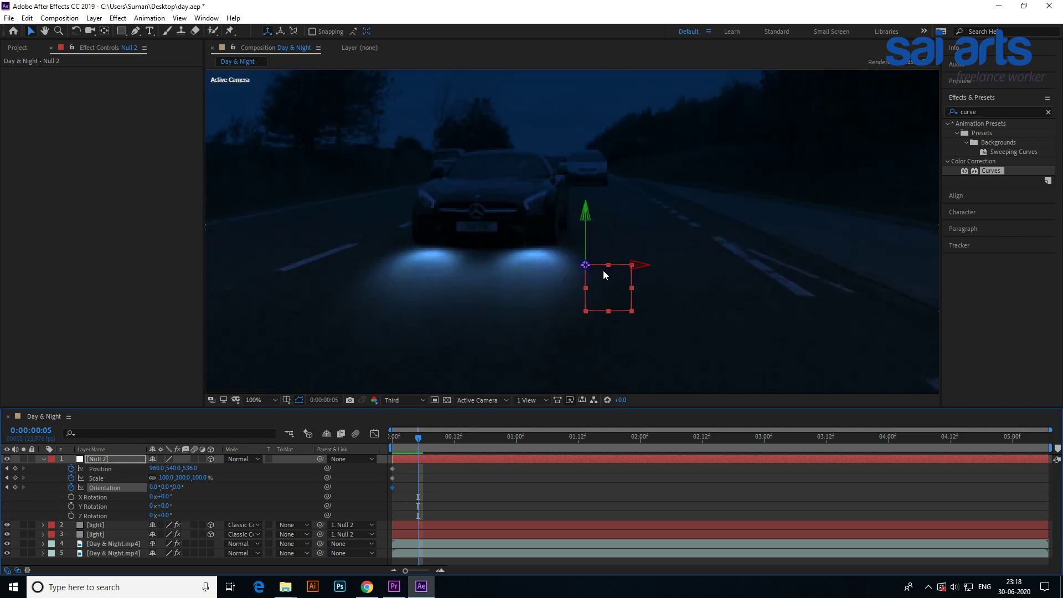
drag(638, 268, 625, 268)
drag(30, 525, 32, 549)
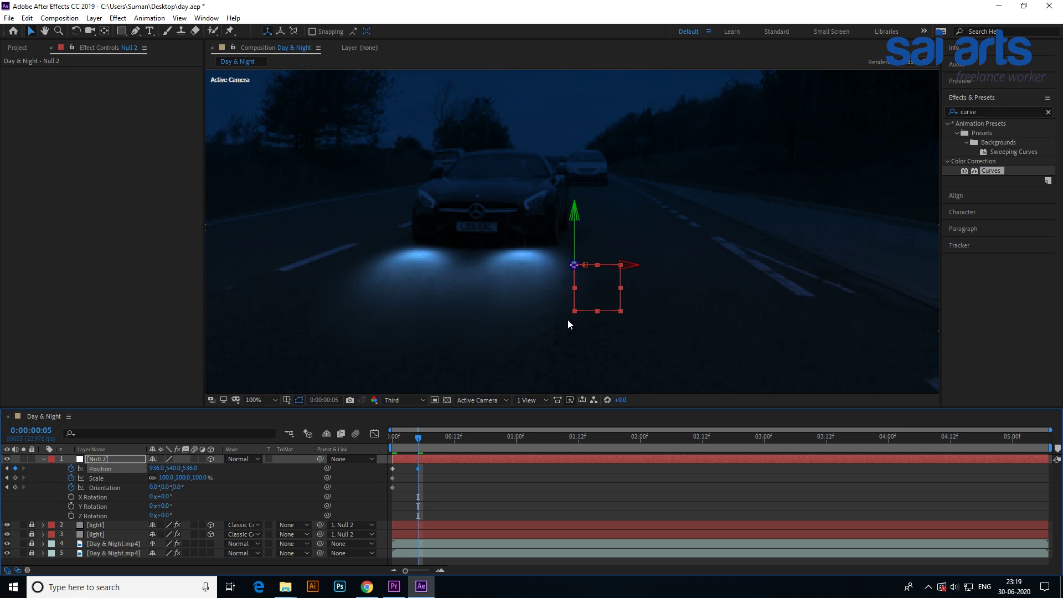
drag(625, 268, 624, 268)
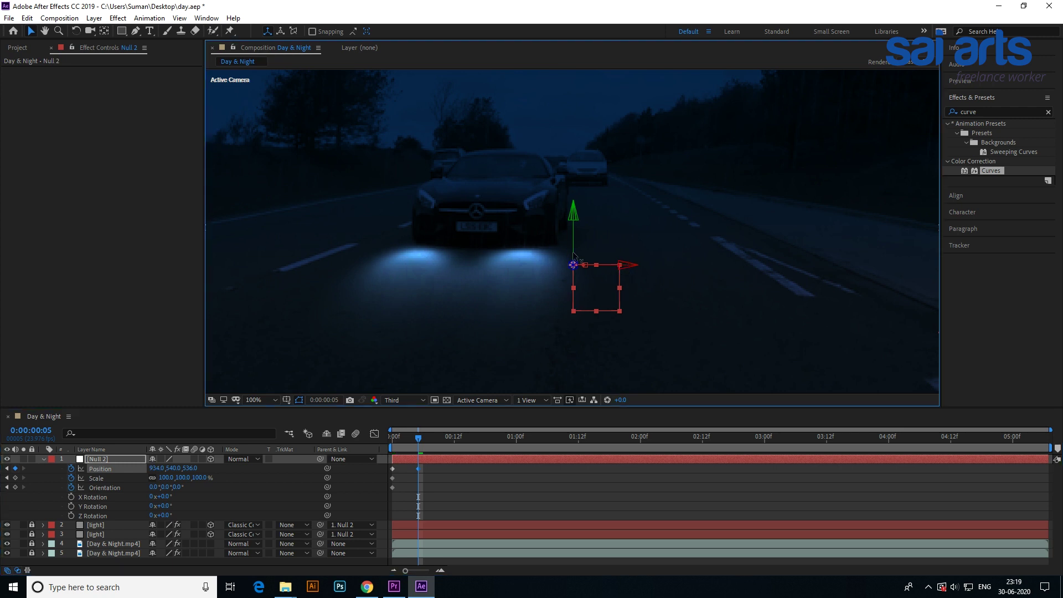
drag(575, 222, 575, 226)
mouse_move(418, 439)
mouse_down()
mouse_move(370, 448)
mouse_move(419, 448)
mouse_up()
At frame 10, move Null 2 down to 919, 554, 536 and narrow it slightly.
key(space)
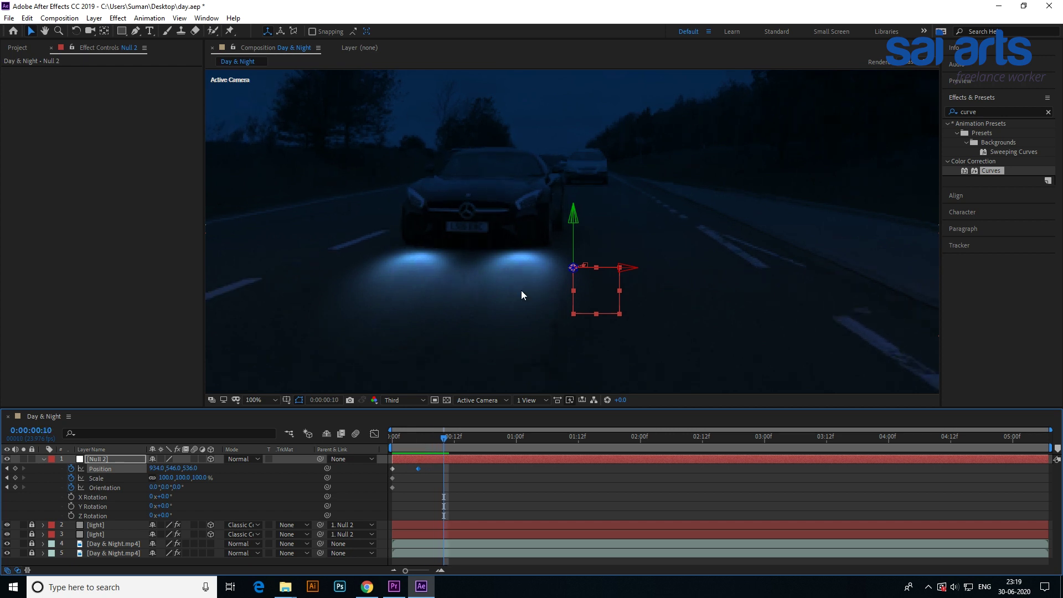
click(571, 217)
click(583, 268)
click(571, 219)
click(591, 269)
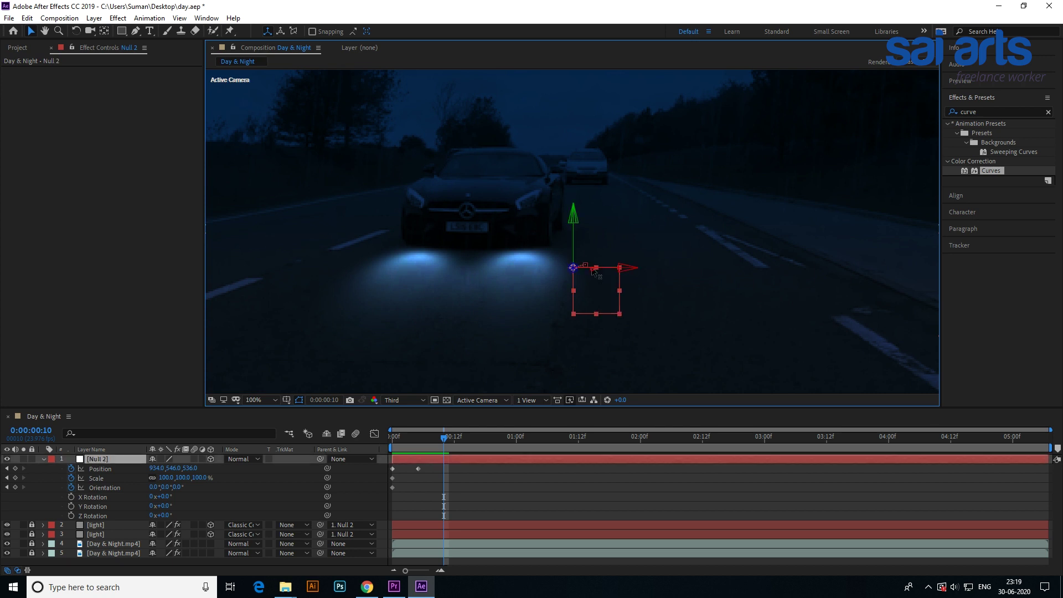
drag(577, 223, 577, 227)
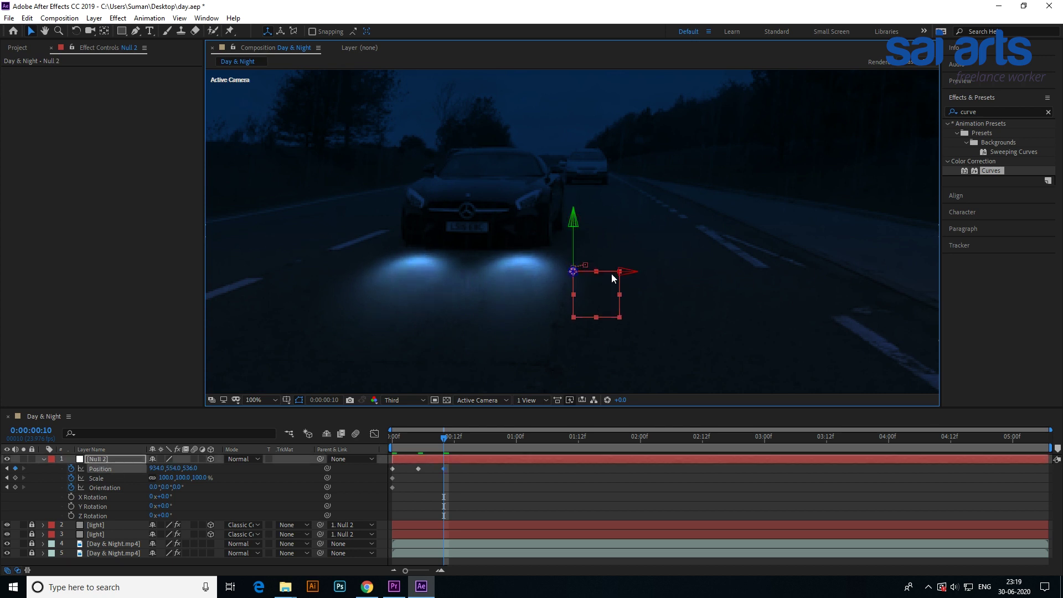
drag(620, 271, 616, 272)
Undo the accidental width change, then key Null 2 left and slightly down and preview.
key(ctrl+z)
key(Page_Down)
key(Page_Down)
key(Page_Down)
key(Page_Down)
key(Page_Down)
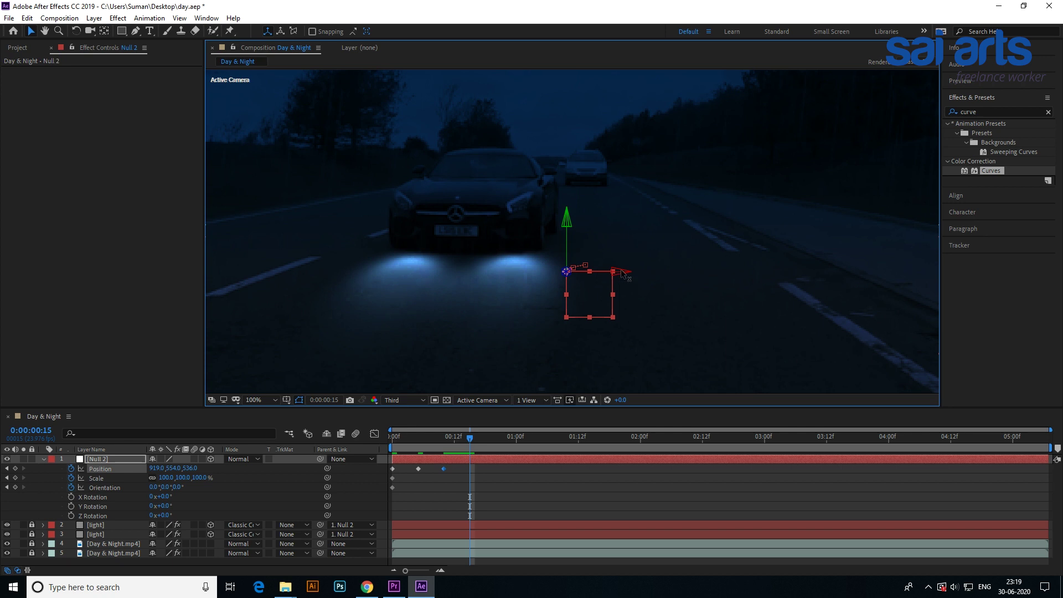
drag(614, 272, 604, 272)
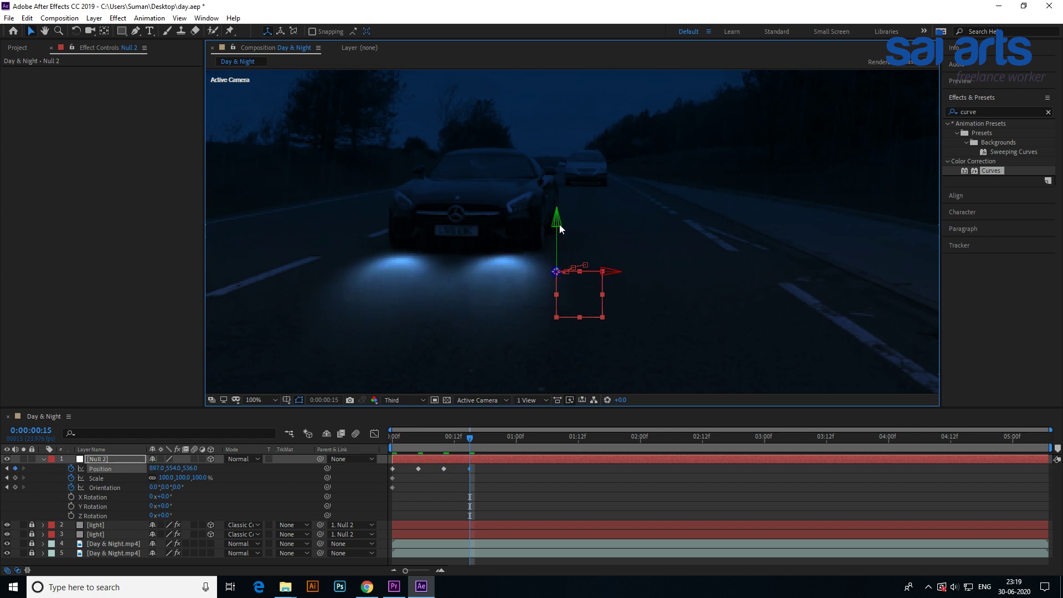
drag(556, 222, 555, 226)
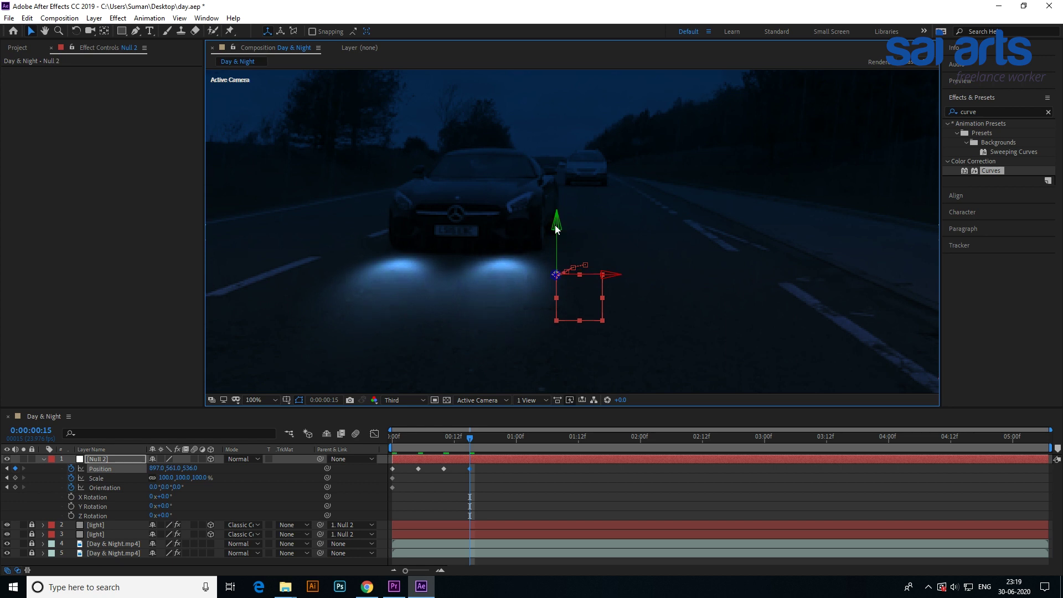
key(space)
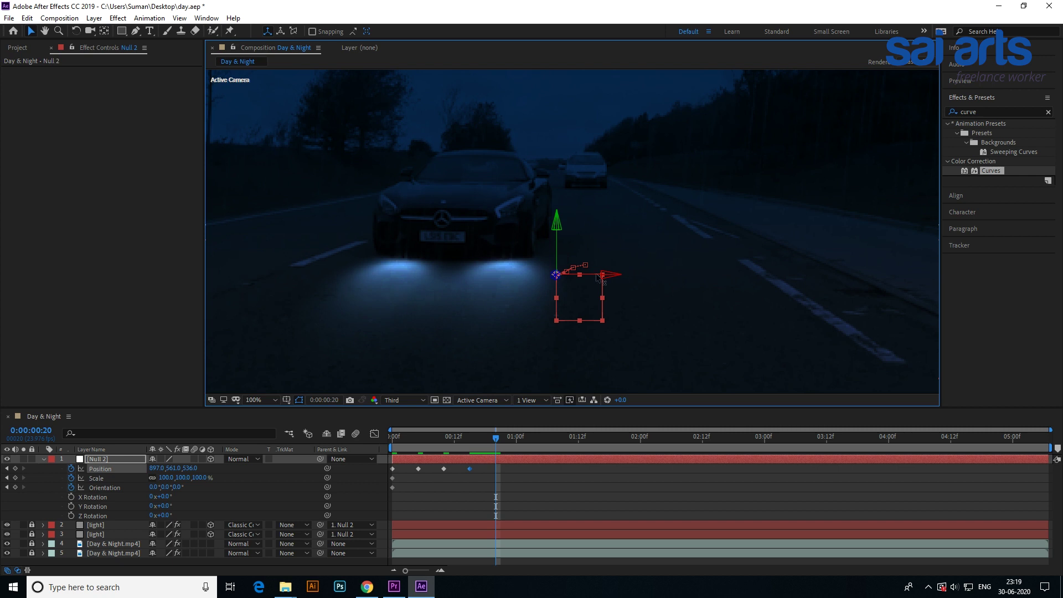
Key Null 2 further left and down so it tracks the headlights at 1:01.
drag(608, 277, 593, 277)
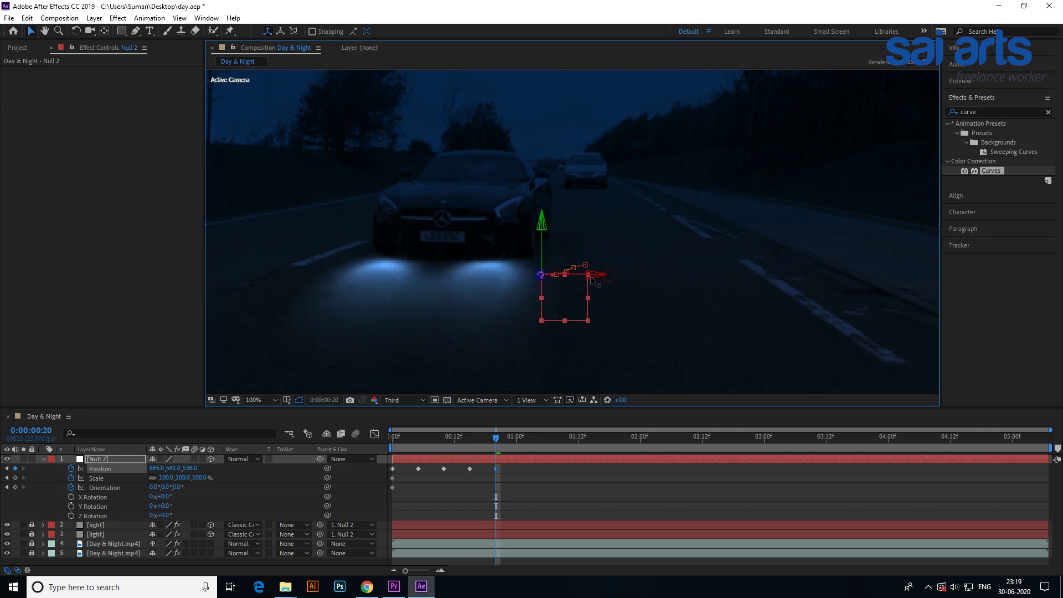
drag(545, 232, 546, 239)
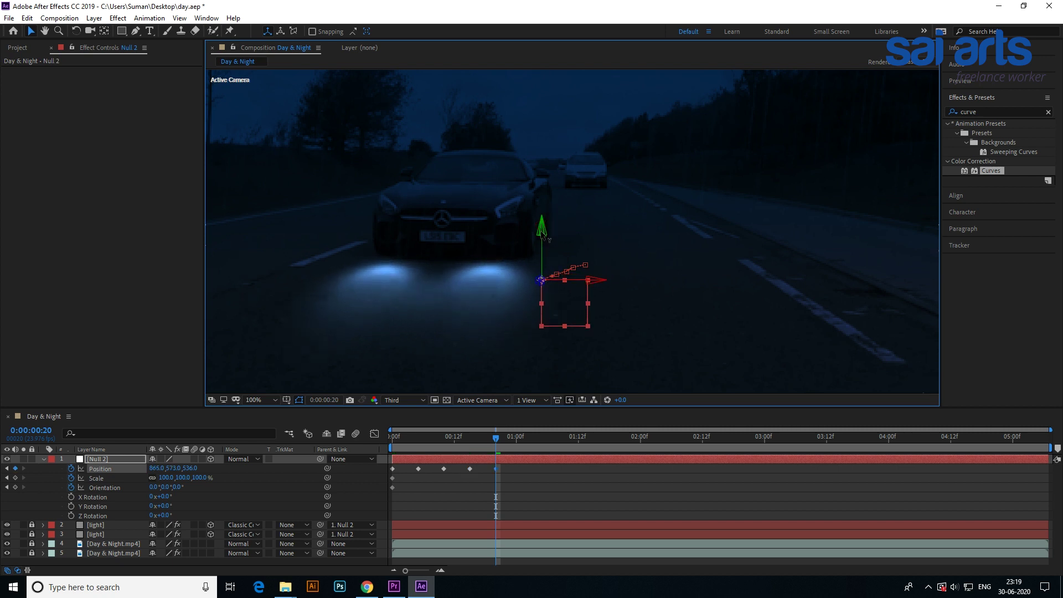
key(space)
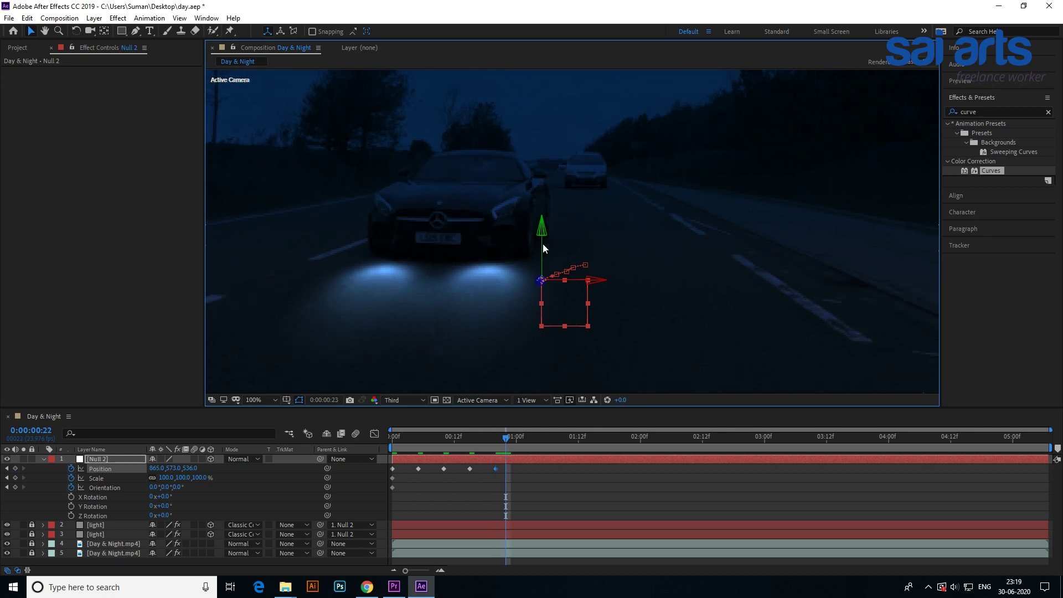
click(595, 281)
click(590, 282)
drag(590, 283, 580, 283)
drag(534, 237, 533, 241)
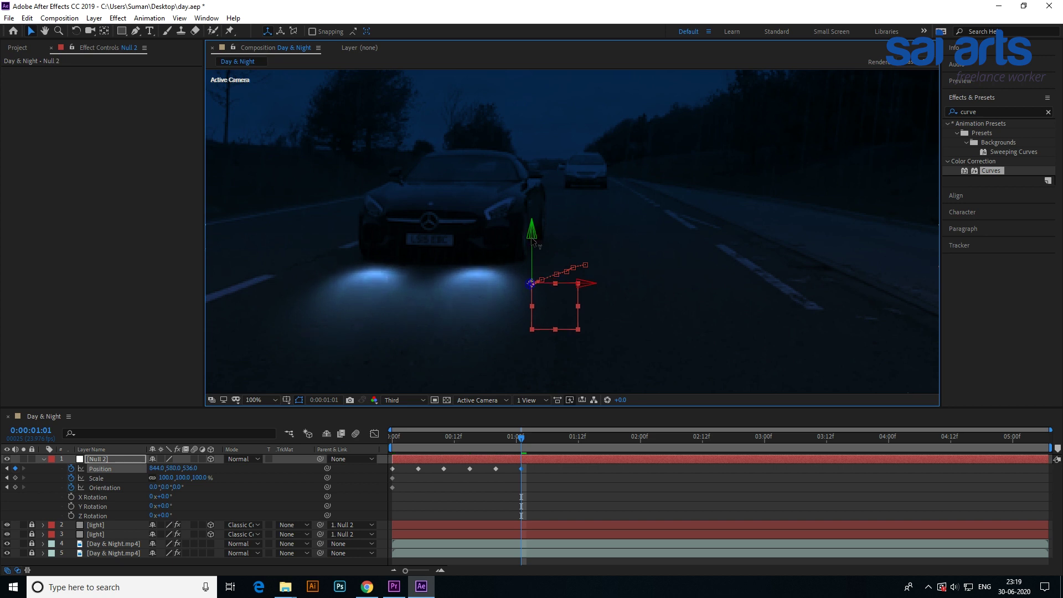
Move to frame 1:06 and lower Null 2 to stay with the headlights.
key(Page_Down)
key(Page_Down)
key(Page_Down)
key(Page_Down)
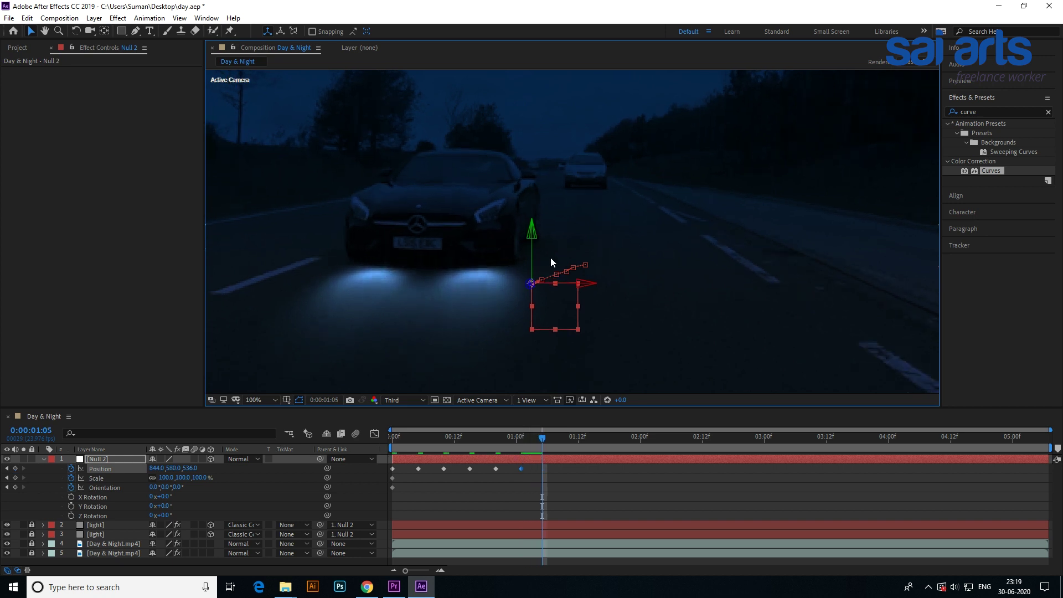
key(Page_Down)
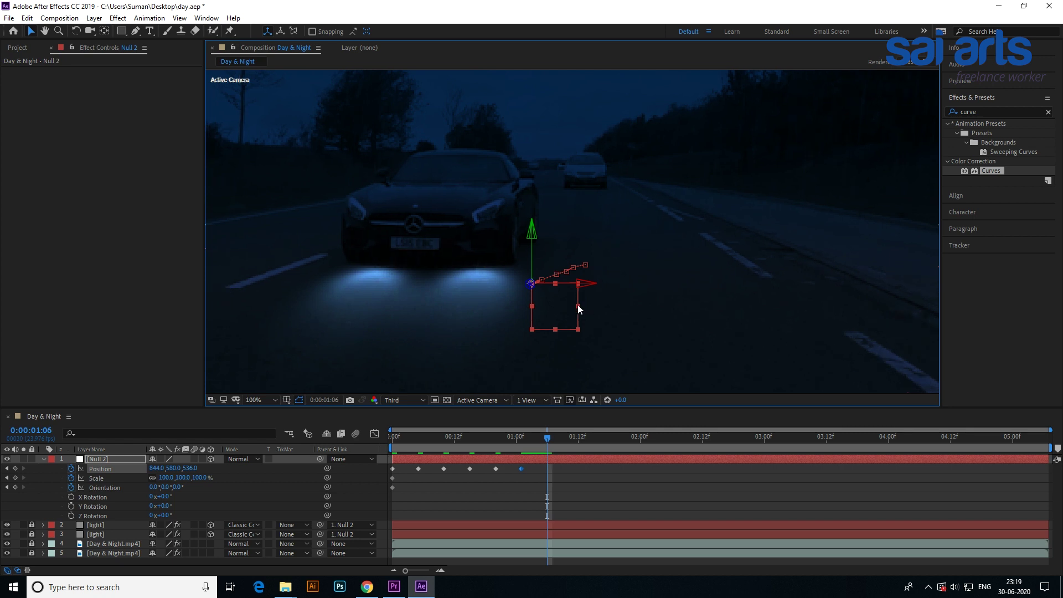
key(Page_Up)
key(Page_Up)
key(Page_Up)
key(Page_Up)
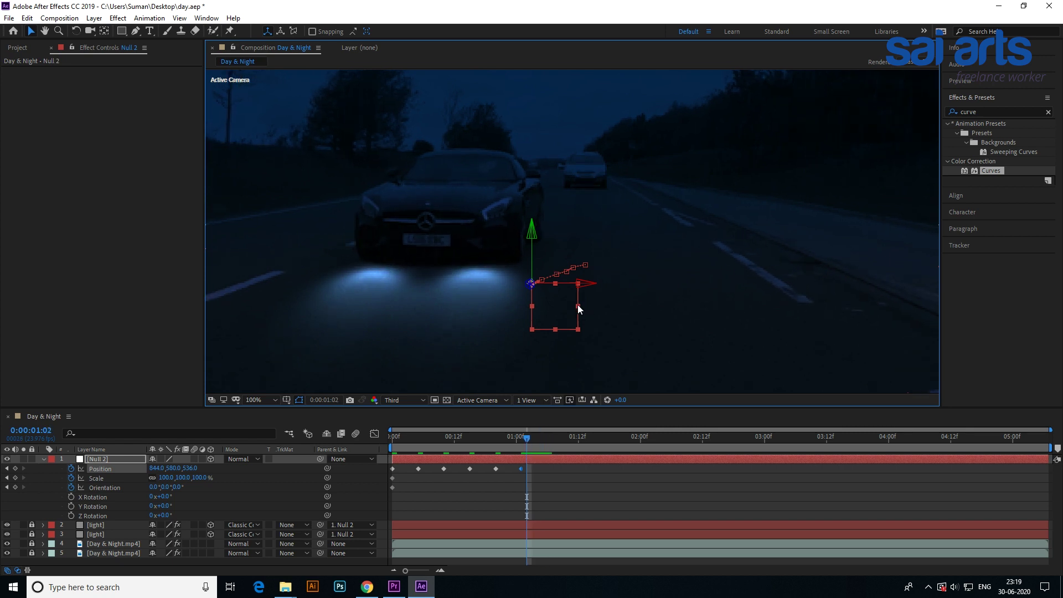
key(Page_Up)
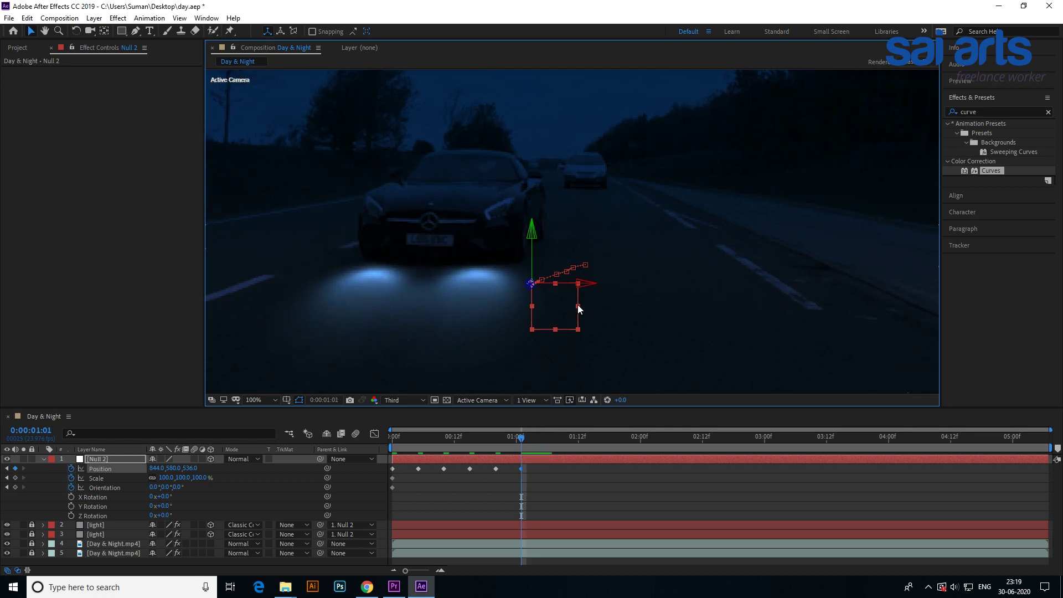
key(Page_Down)
key(Page_Down)
key(Page_Down)
key(Page_Down)
key(Page_Down)
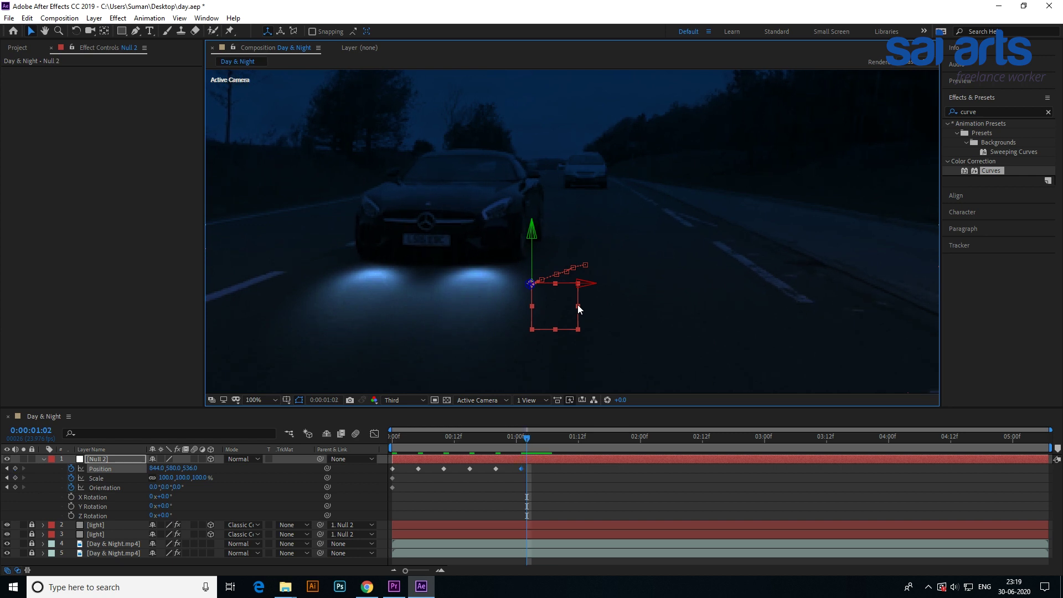
click(532, 236)
click(529, 257)
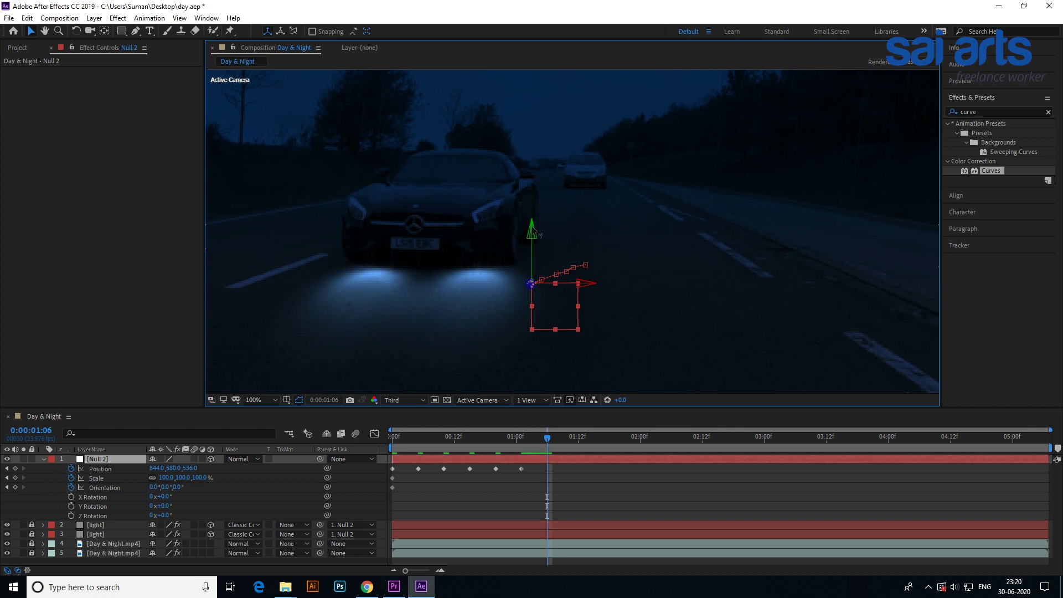
drag(531, 226, 531, 233)
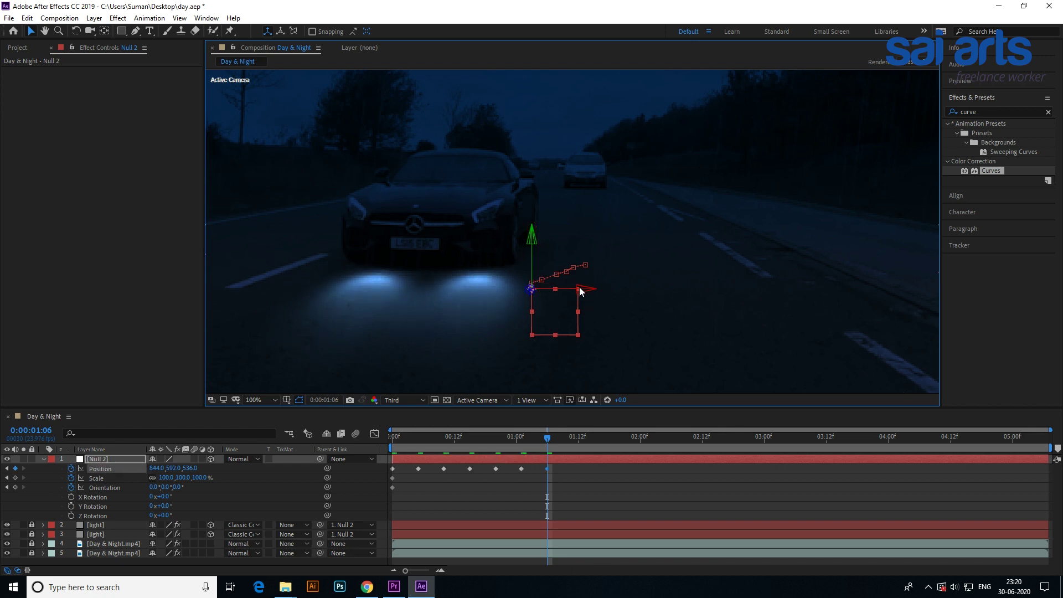
Shift Null 2 further left with the car through 1:11, ending at 770, 595, 536.
drag(580, 290, 563, 291)
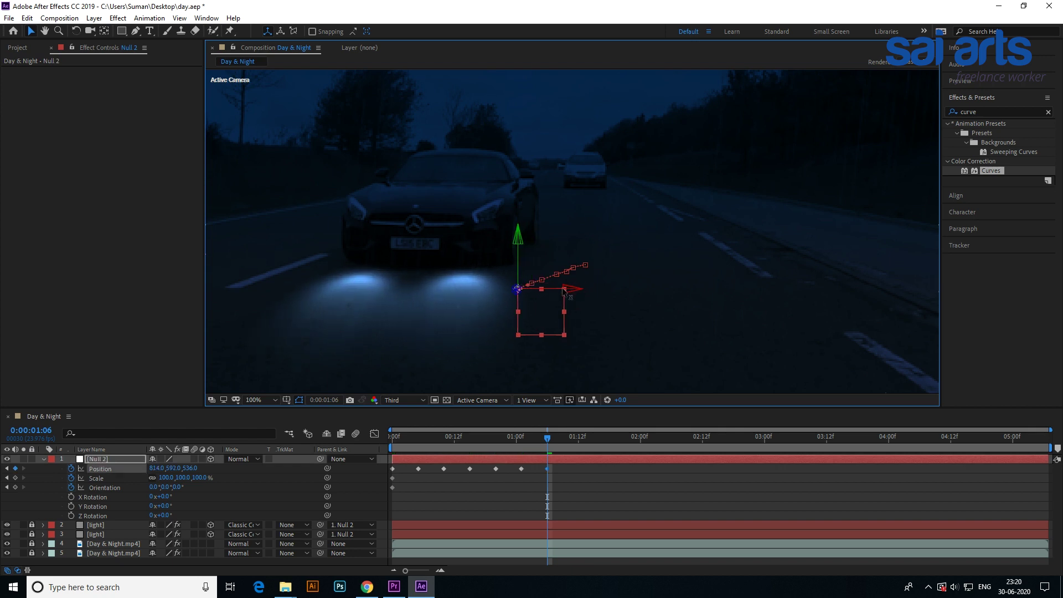
key(space)
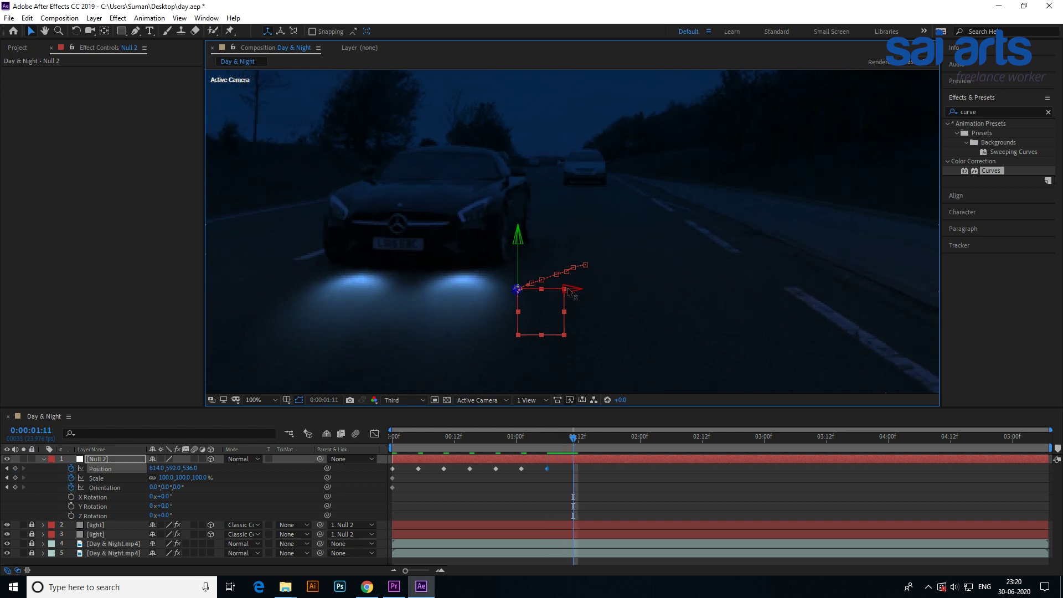
drag(568, 292, 548, 292)
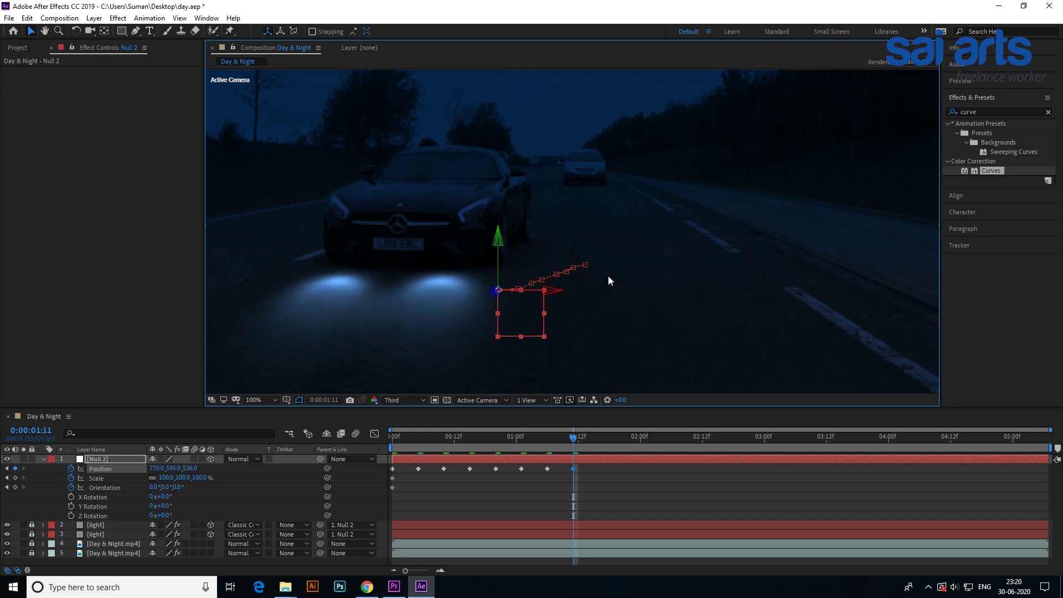
key(h)
drag(499, 292, 626, 230)
key(v)
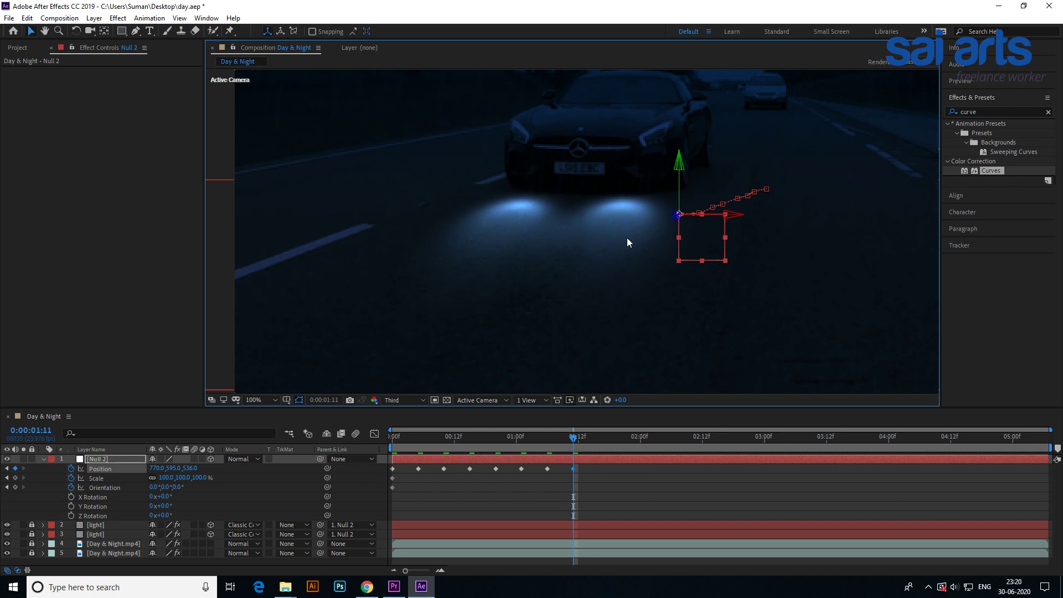
Set Null 2's Scale to 105% at 1:11 and nudge it slightly right and down.
click(199, 478)
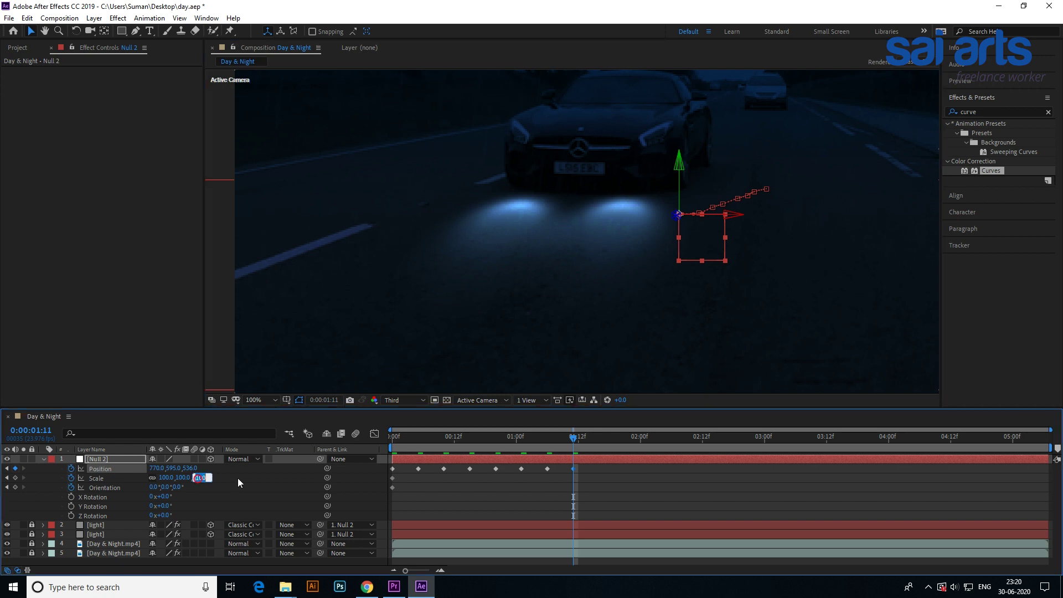
text(105)
key(Return)
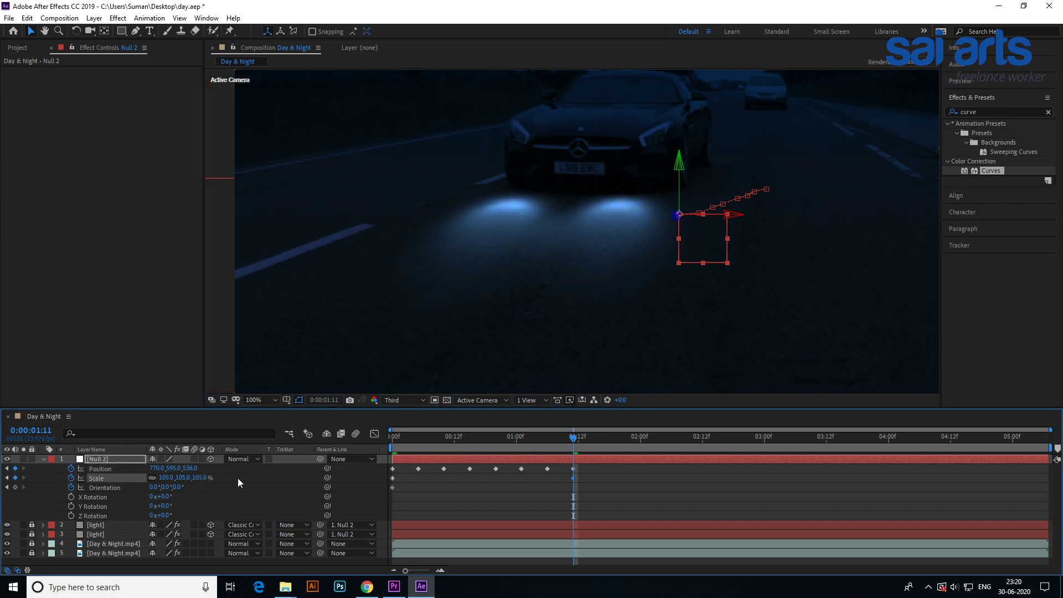
drag(728, 216, 731, 215)
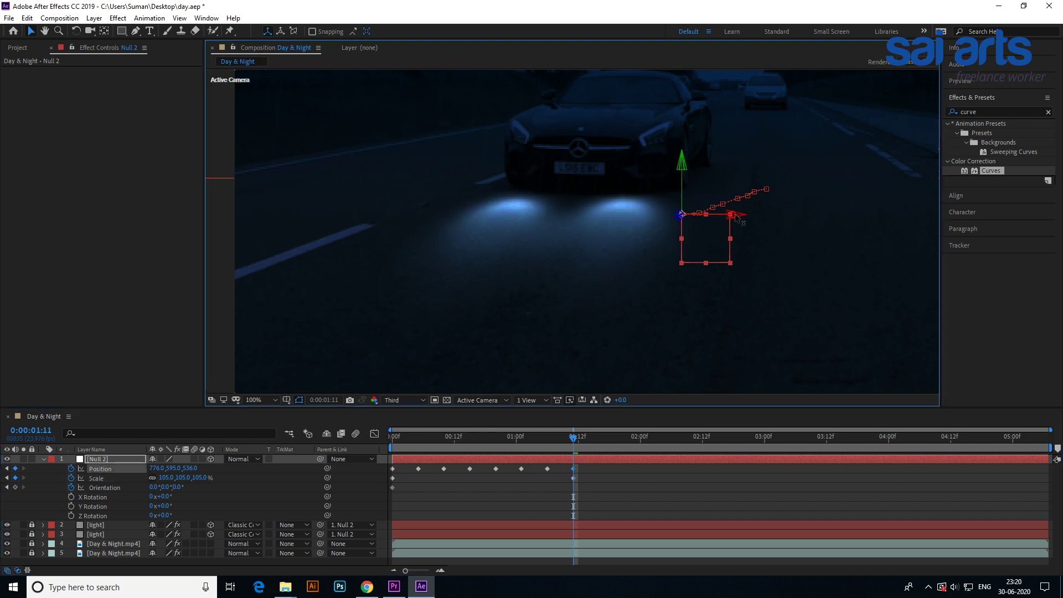
click(685, 170)
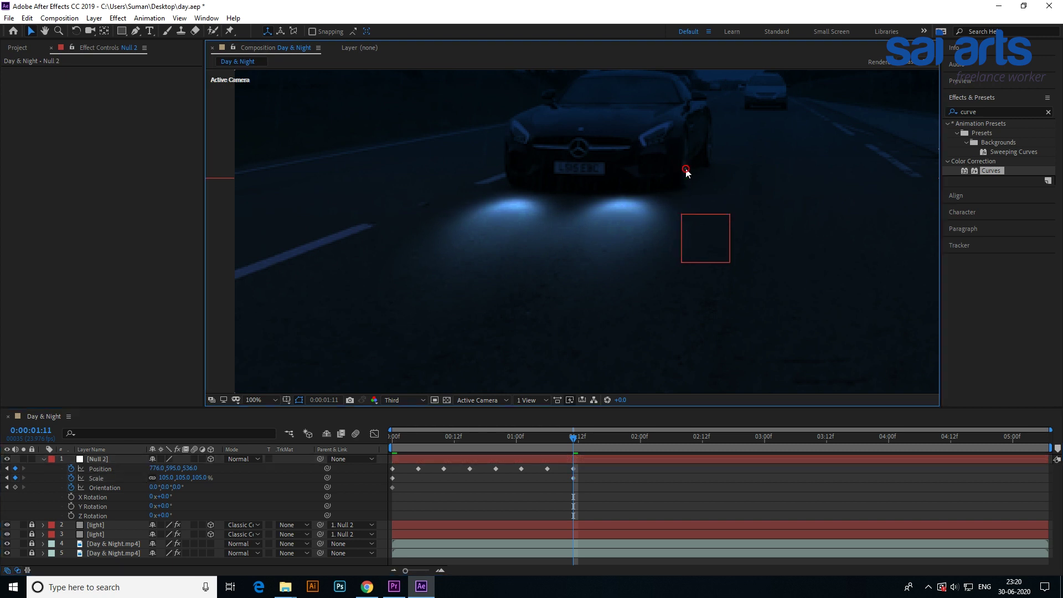
drag(688, 211, 689, 214)
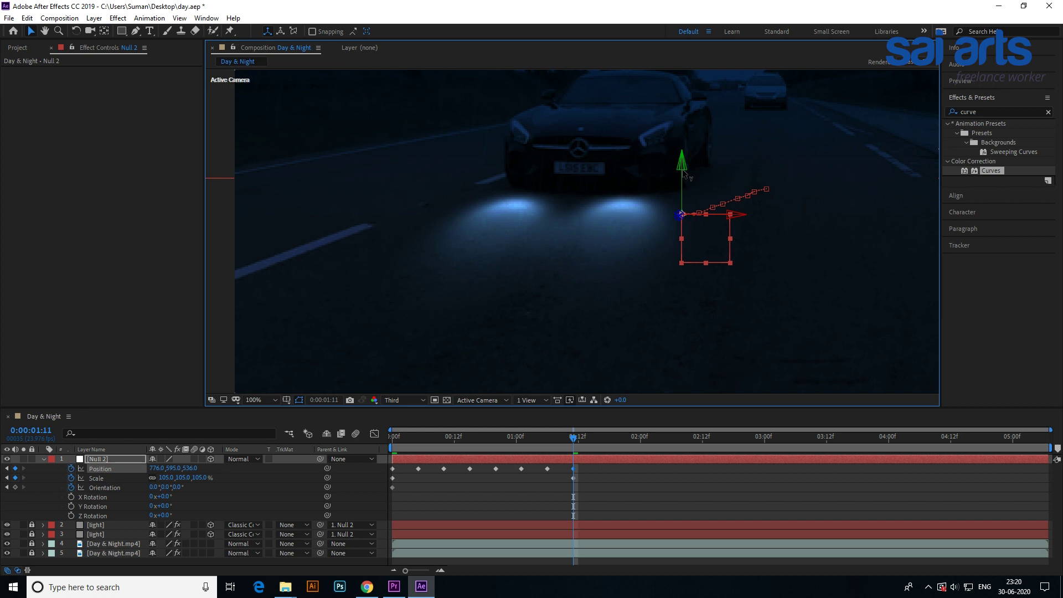
drag(685, 176, 686, 178)
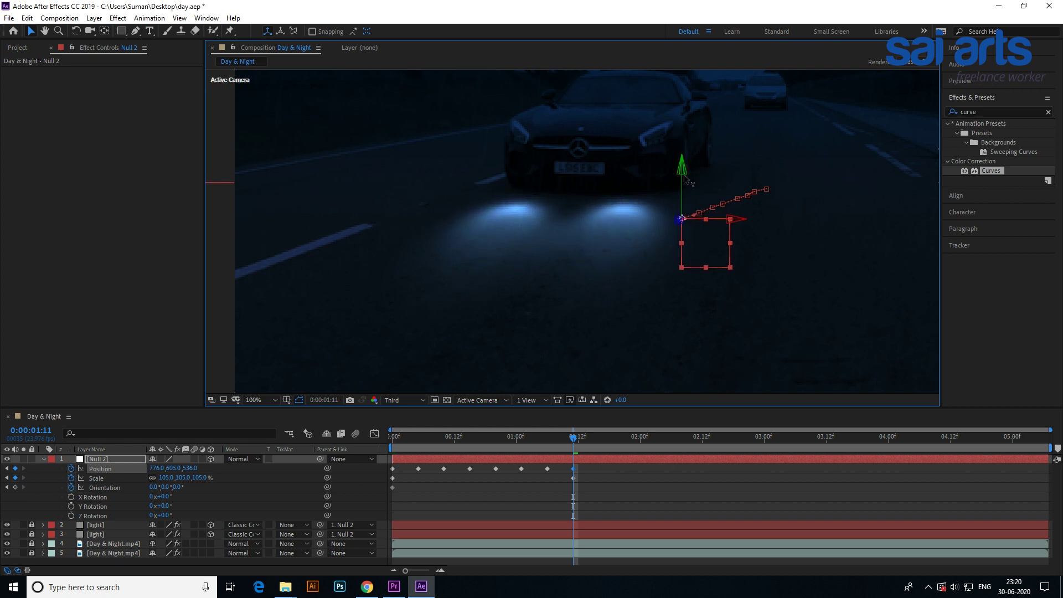
At 1:16, nudge Null 2 down and left to follow the car.
mouse_move(573, 438)
mouse_down()
mouse_move(401, 459)
mouse_move(545, 435)
mouse_move(378, 447)
mouse_move(517, 429)
mouse_move(466, 425)
mouse_move(574, 421)
mouse_up()
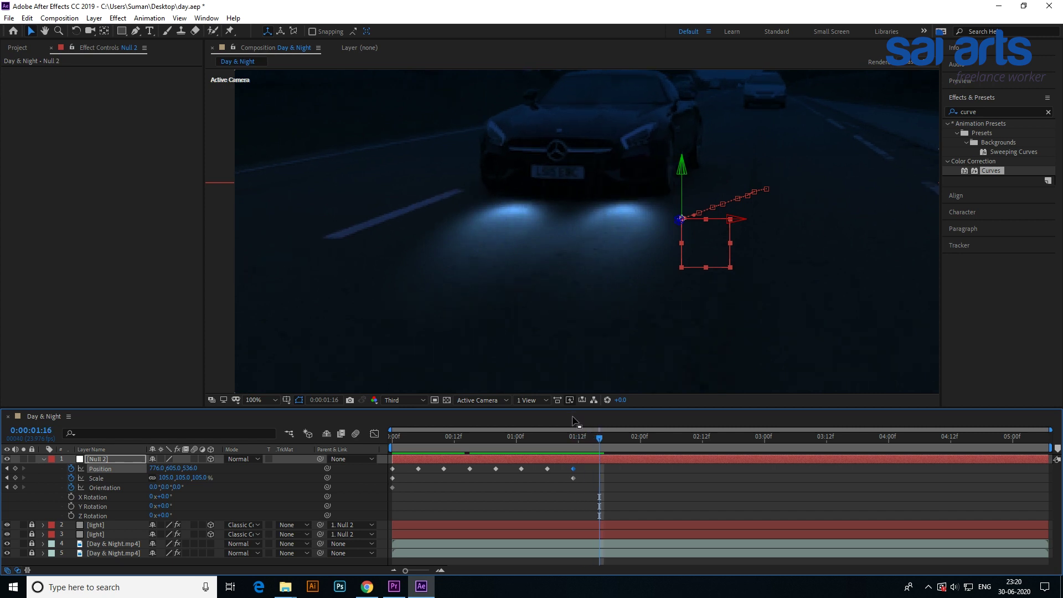
key(shift+Down)
click(733, 228)
click(722, 228)
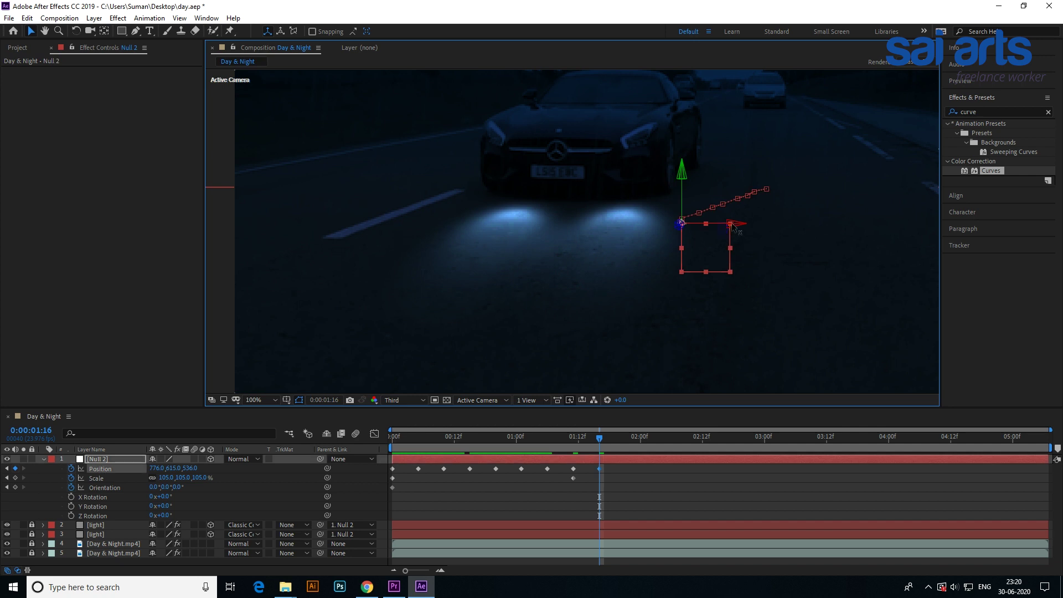
key(shift+Left)
key(shift+Left)
At 1:21, move Null 2 left and down to 716, 624, 536.
click(603, 438)
key(Page_Down)
key(Page_Down)
key(Page_Down)
key(Page_Down)
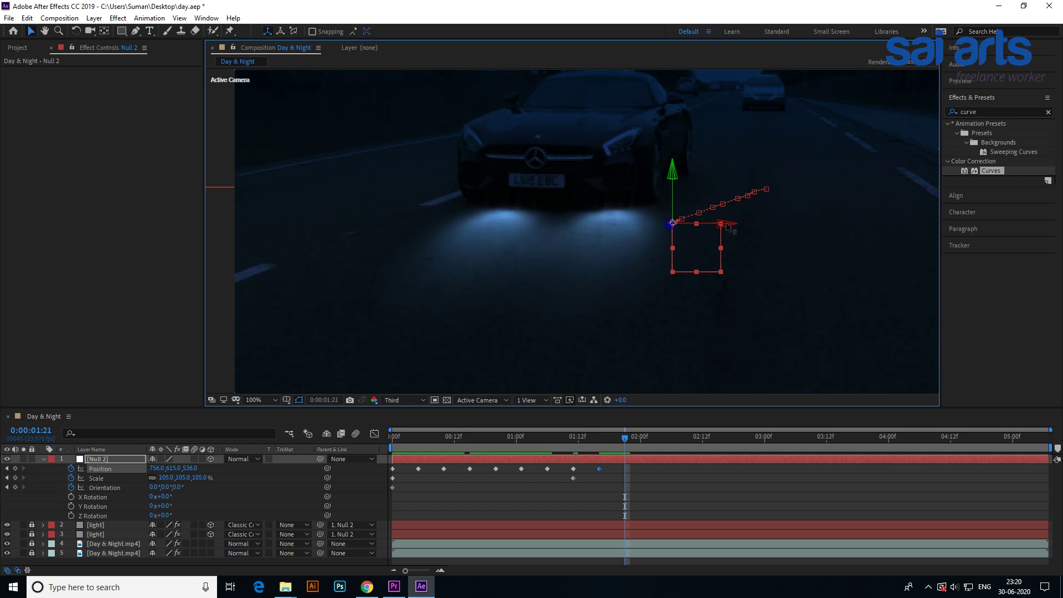
key(shift+Left)
key(shift+Left)
key(shift+Left)
key(shift+Left)
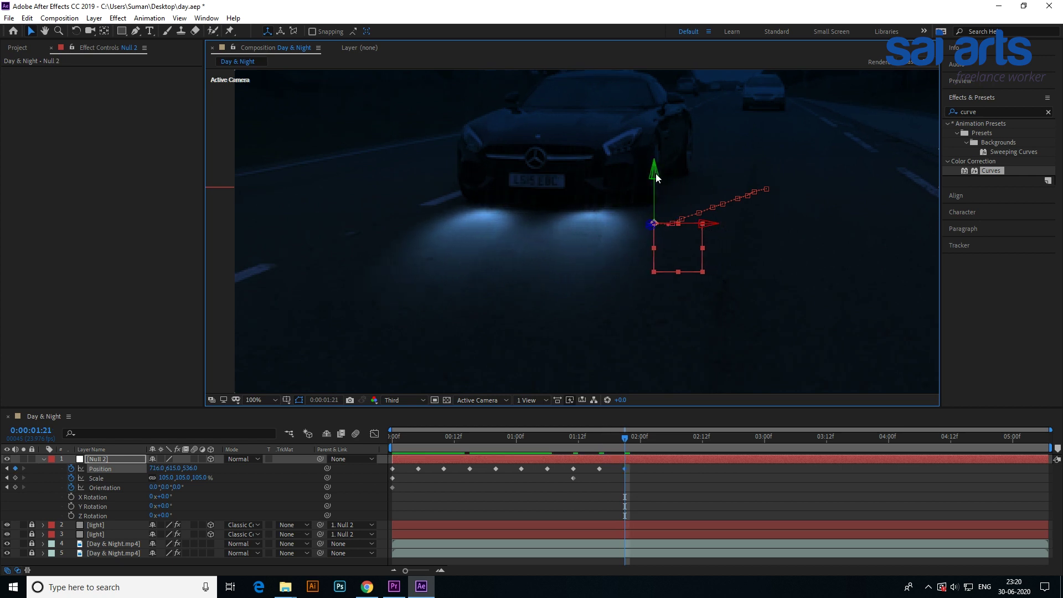
click(654, 176)
click(663, 225)
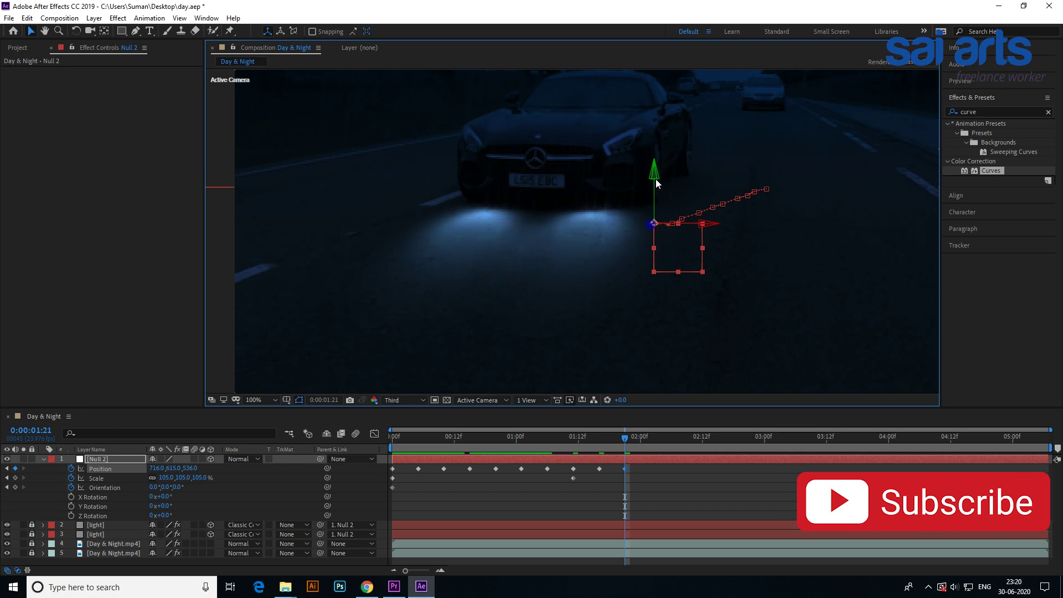
drag(656, 179, 655, 183)
drag(624, 441, 347, 439)
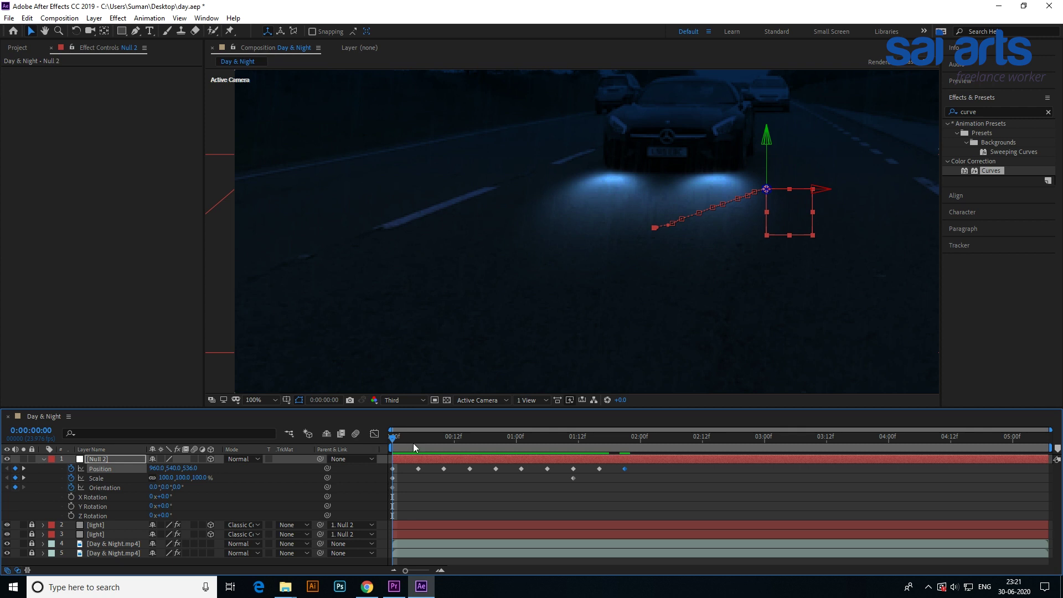
Create a new black #000000 solid layer named 'car light'.
click(44, 459)
right_click(163, 514)
mouse_move(224, 396)
click(330, 421)
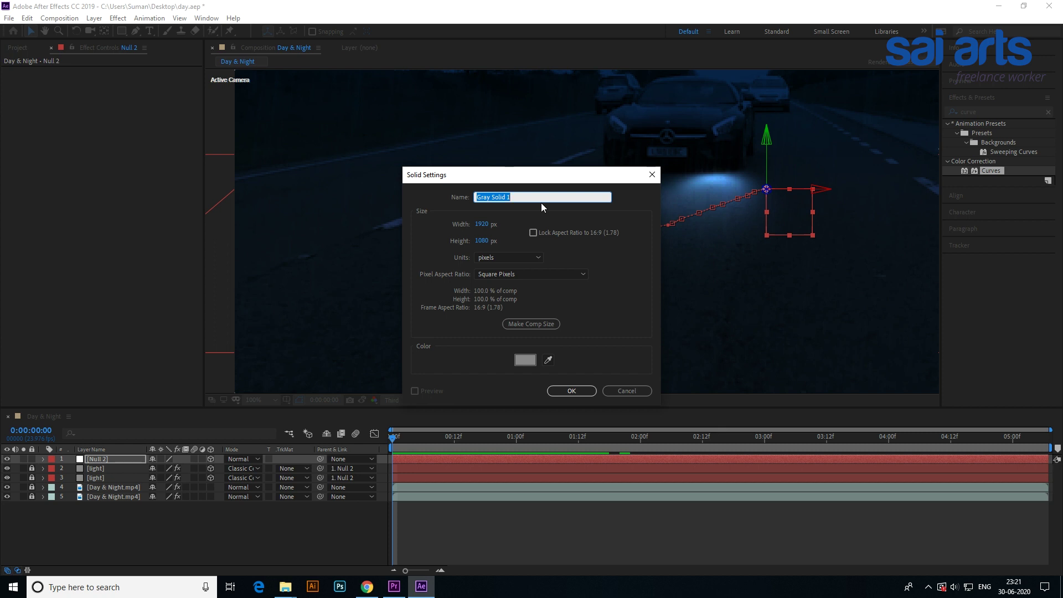
text(car light)
click(516, 360)
text(000000)
click(927, 221)
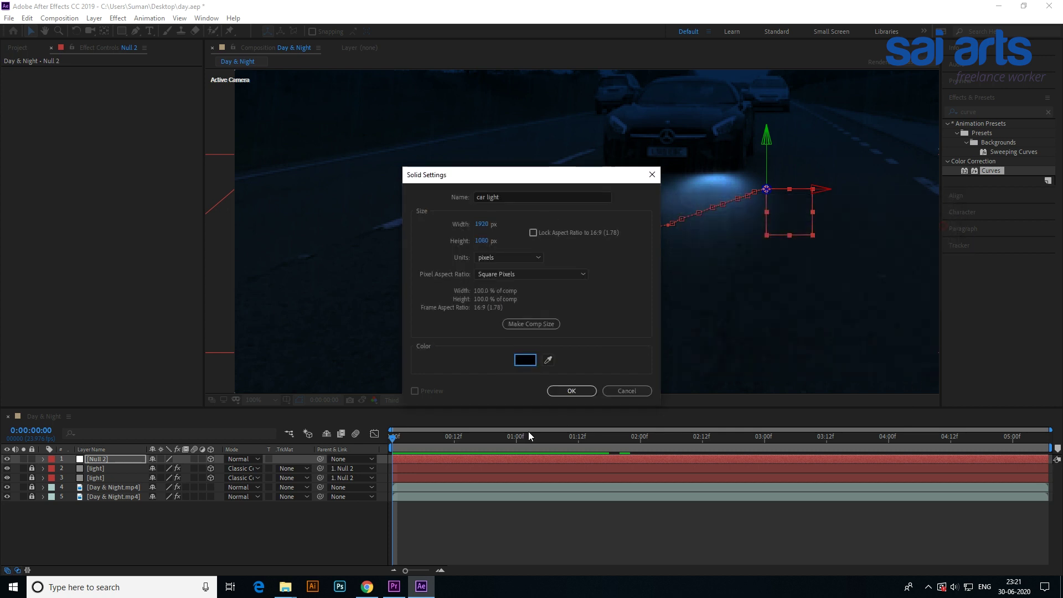
click(567, 390)
Apply Lens Flare to car light with the 105mm Prime lens, centred at 964, 542.
right_click(84, 147)
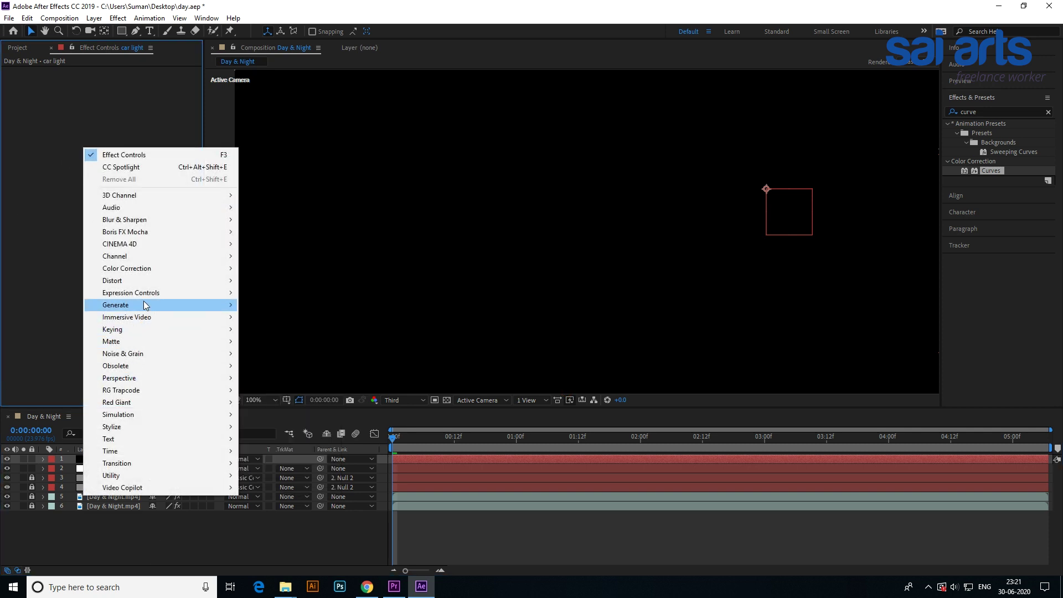
mouse_move(145, 306)
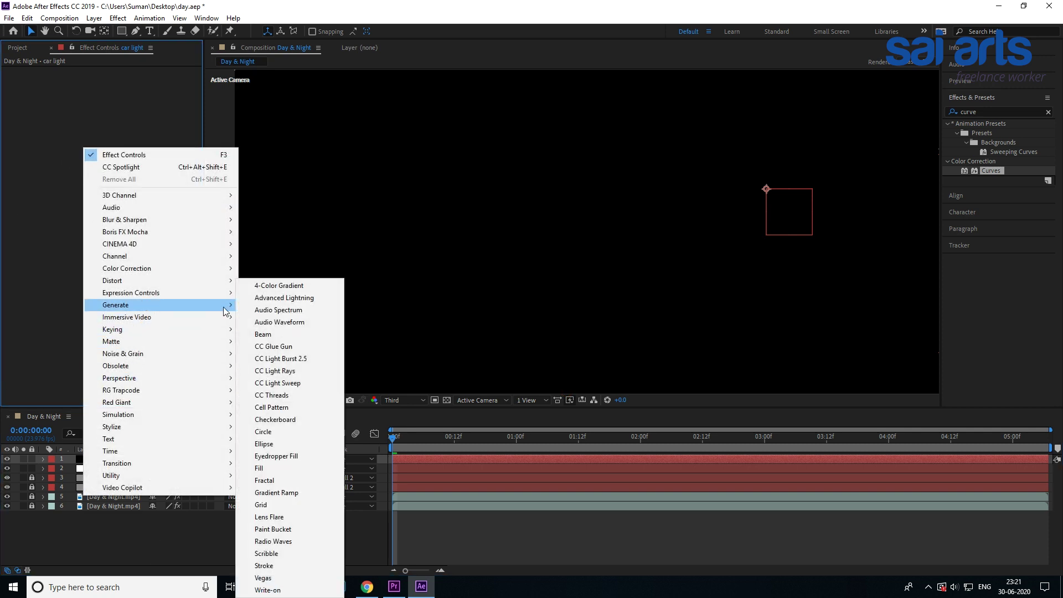
click(287, 516)
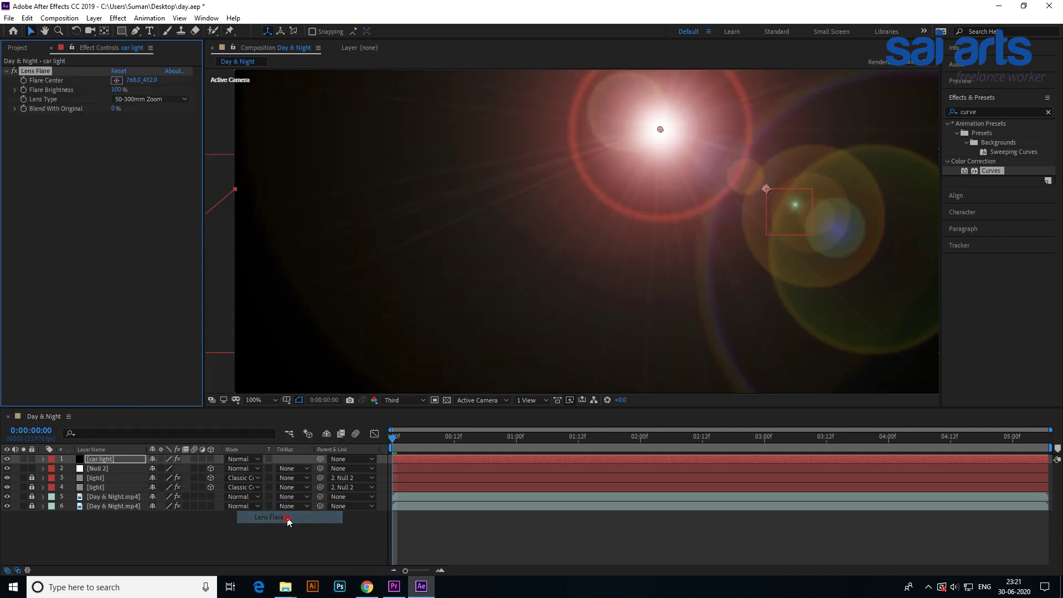
key(comma)
key(comma)
drag(604, 276, 529, 266)
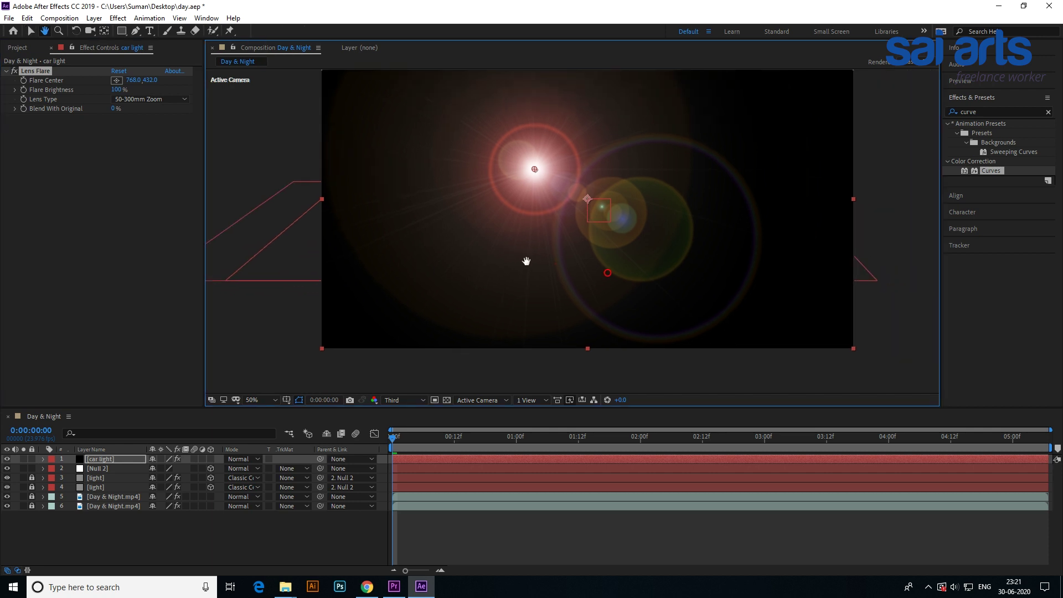
click(140, 100)
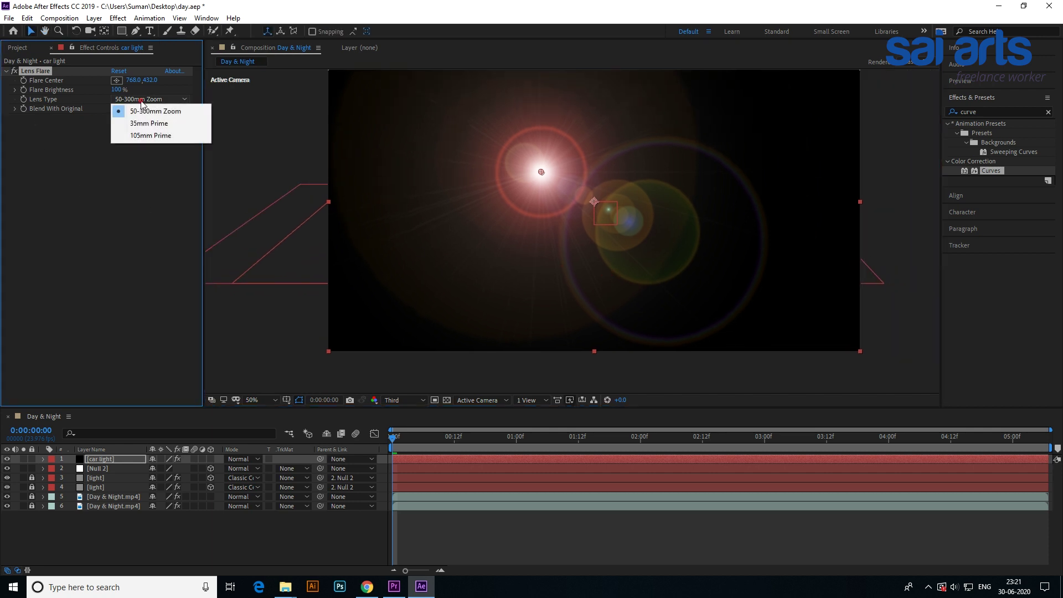
click(145, 138)
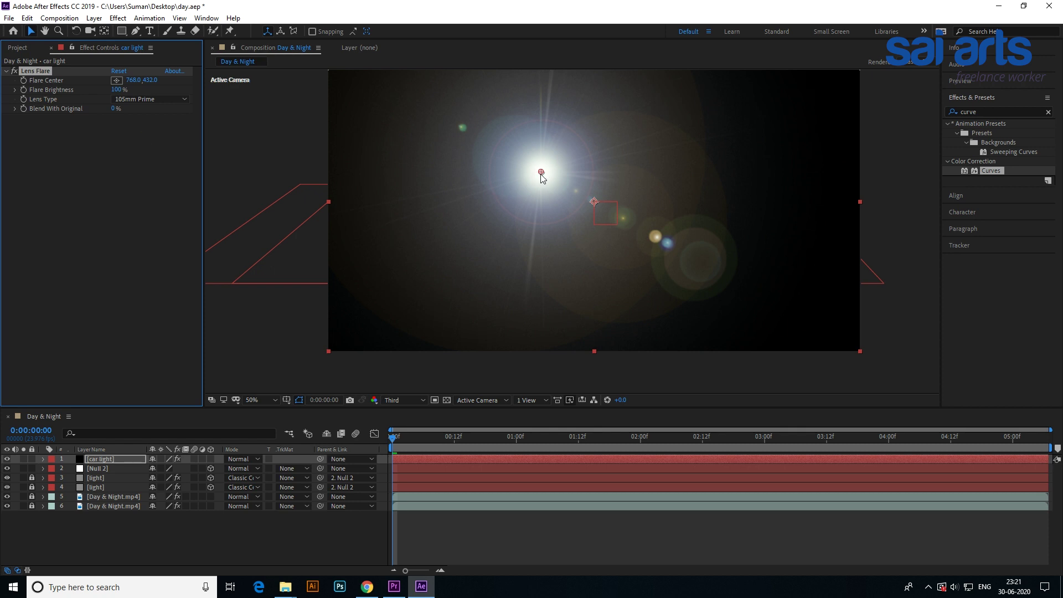
drag(541, 172, 595, 202)
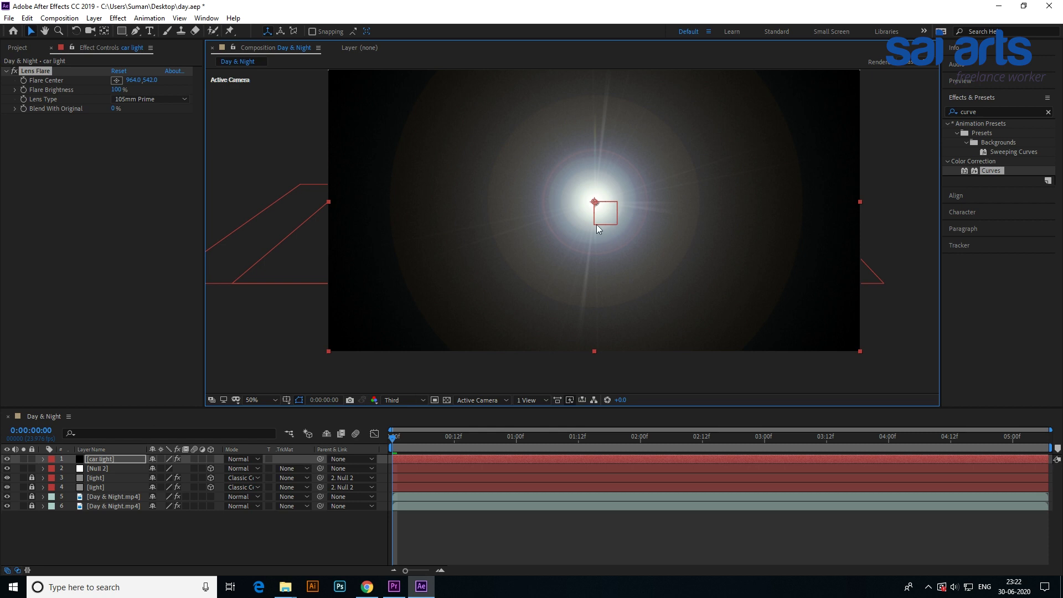
scroll(596, 225, down, 2)
scroll(636, 228, up, 2)
Add a Curves effect to car light and drag its black point right to blacken the haze.
right_click(84, 186)
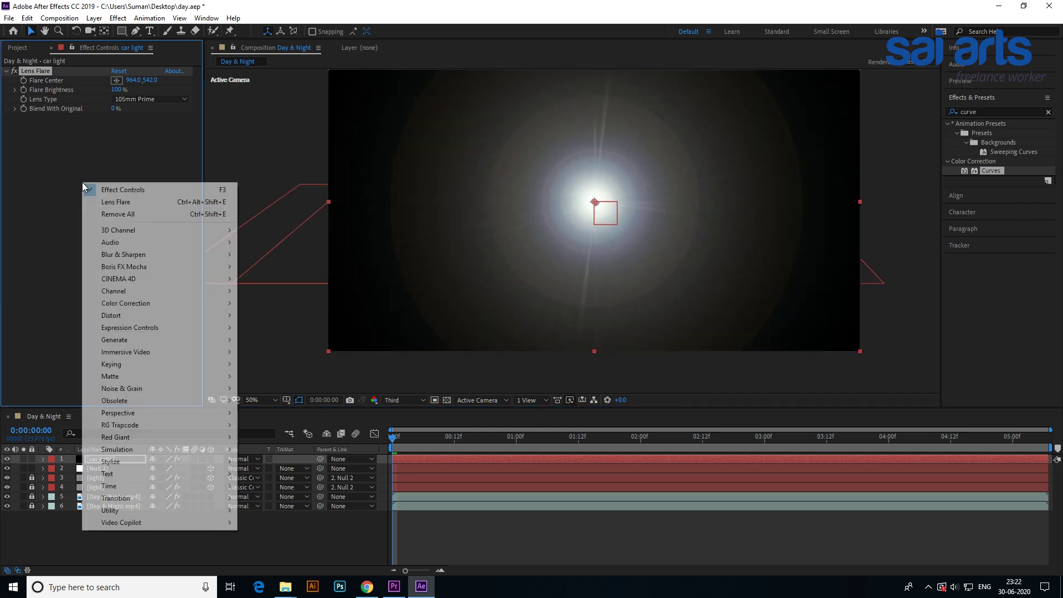
click(161, 303)
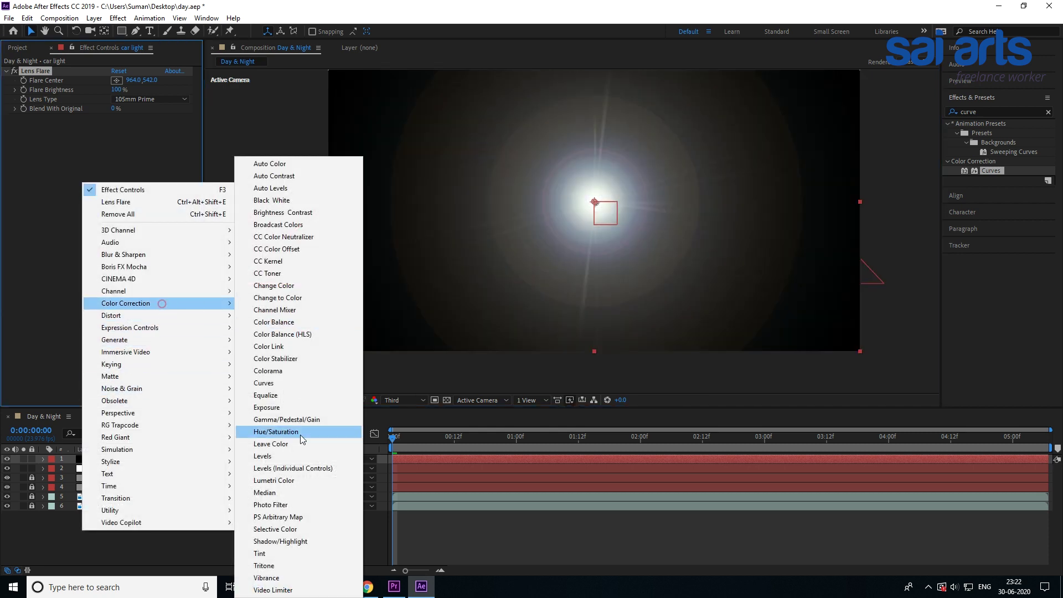
click(298, 382)
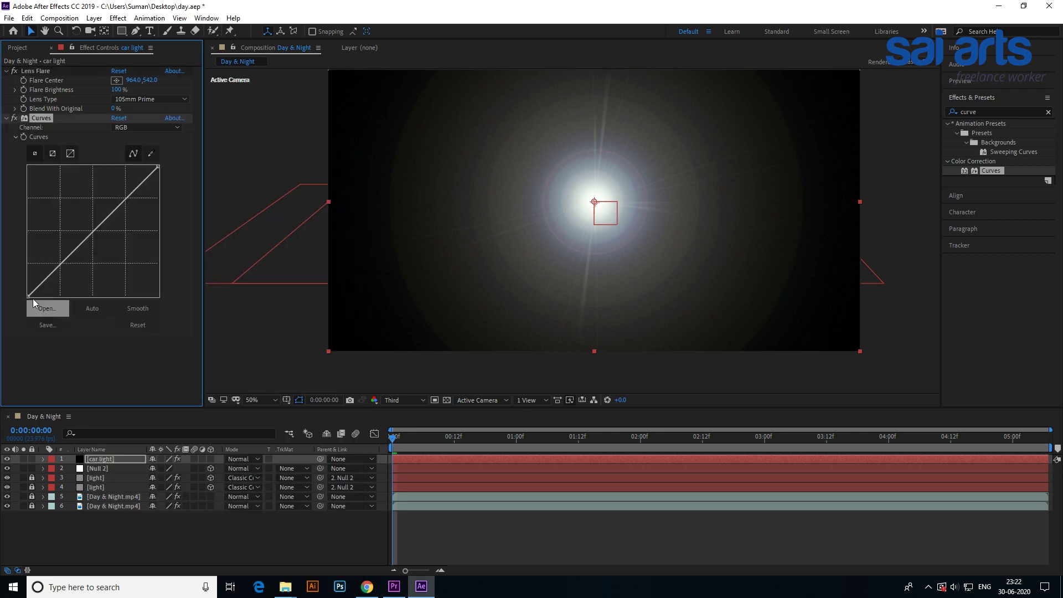
drag(29, 295, 61, 300)
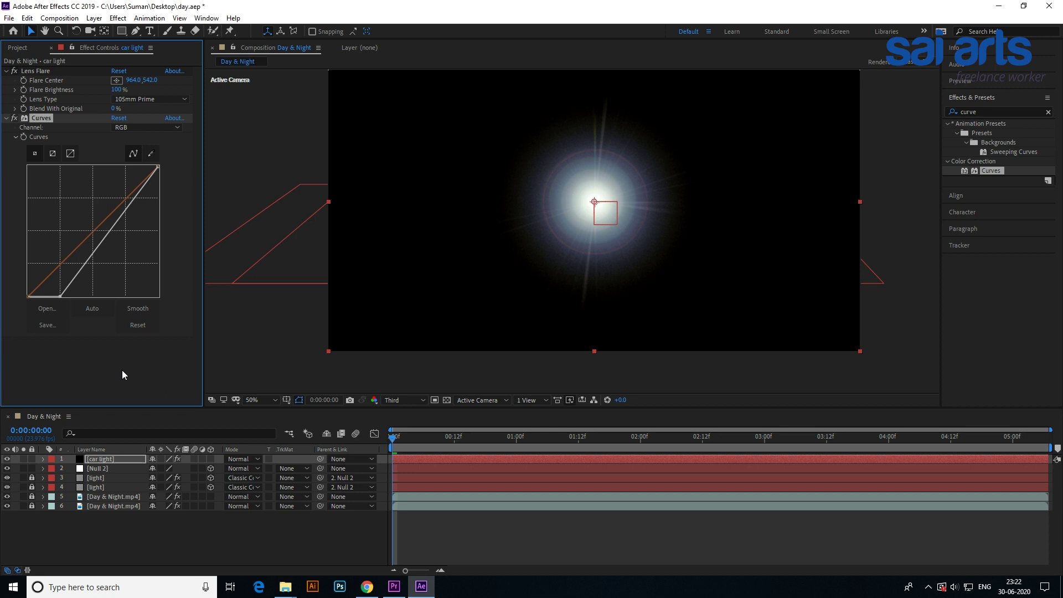
Add Hue/Saturation with Colorize on, hue 35° and saturation 2.
right_click(90, 354)
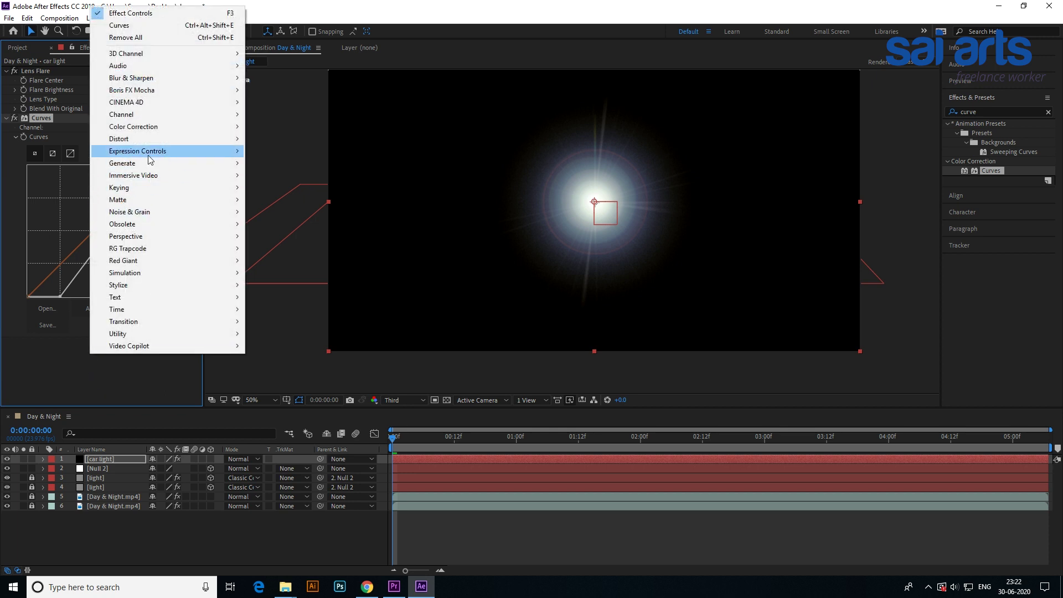
mouse_move(152, 128)
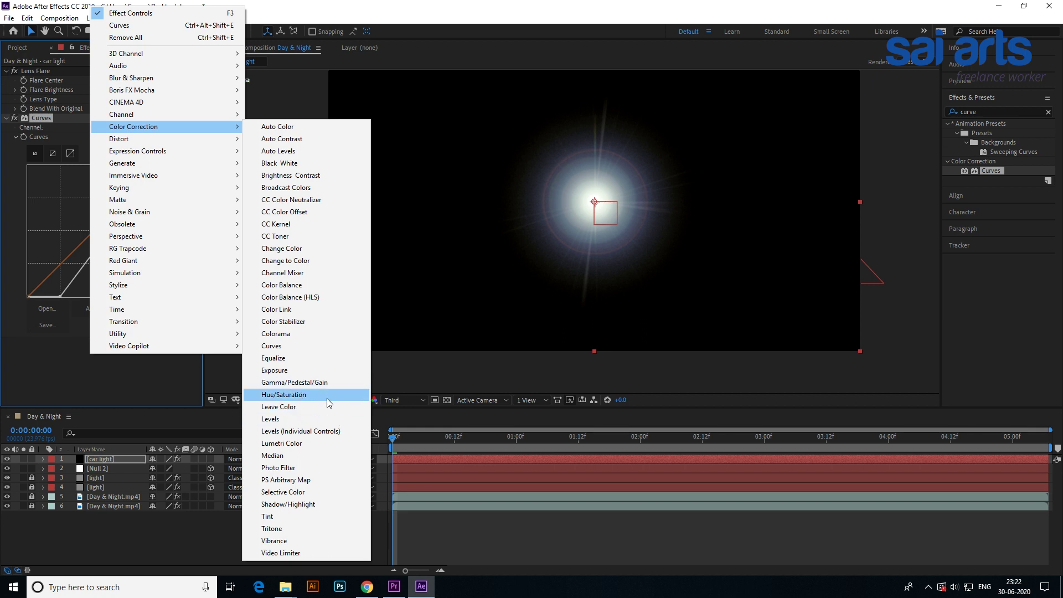
click(327, 398)
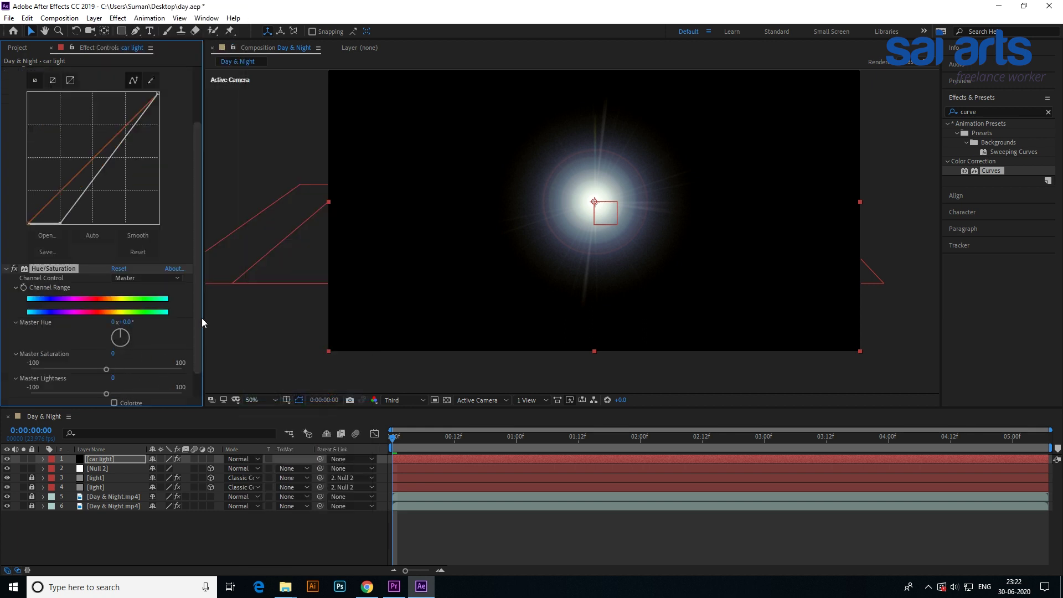
drag(197, 310, 202, 358)
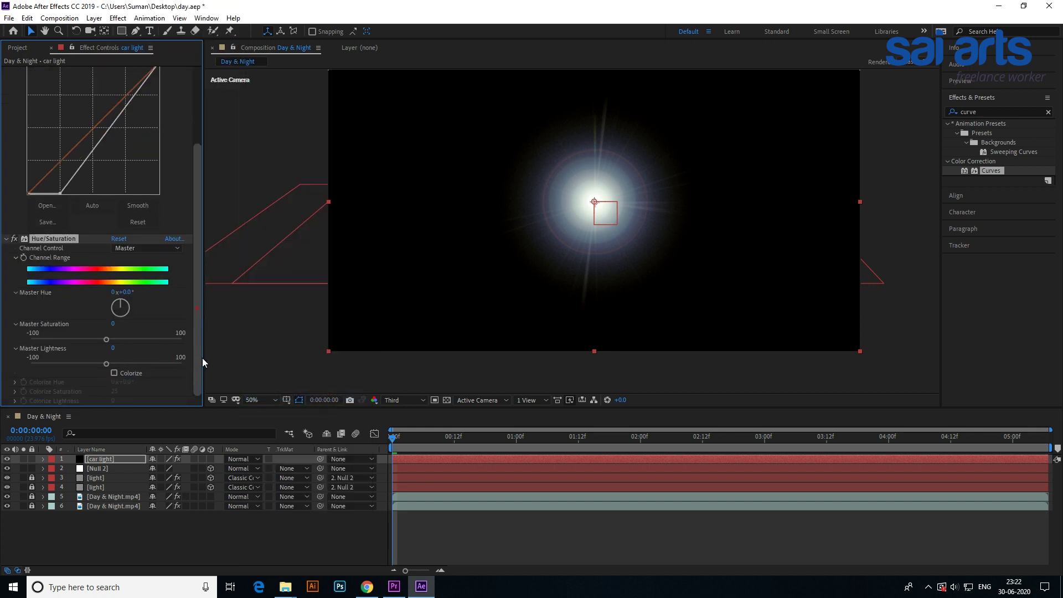
click(120, 374)
drag(127, 381, 148, 382)
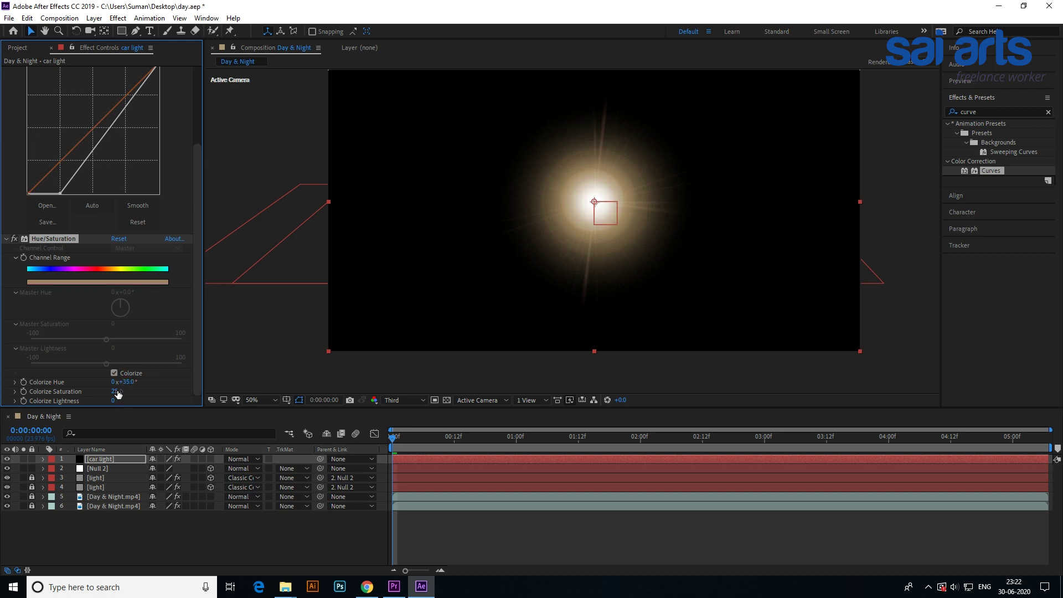
drag(125, 391, 110, 393)
Set the car light layer's blending mode to Saturation.
click(127, 533)
click(94, 459)
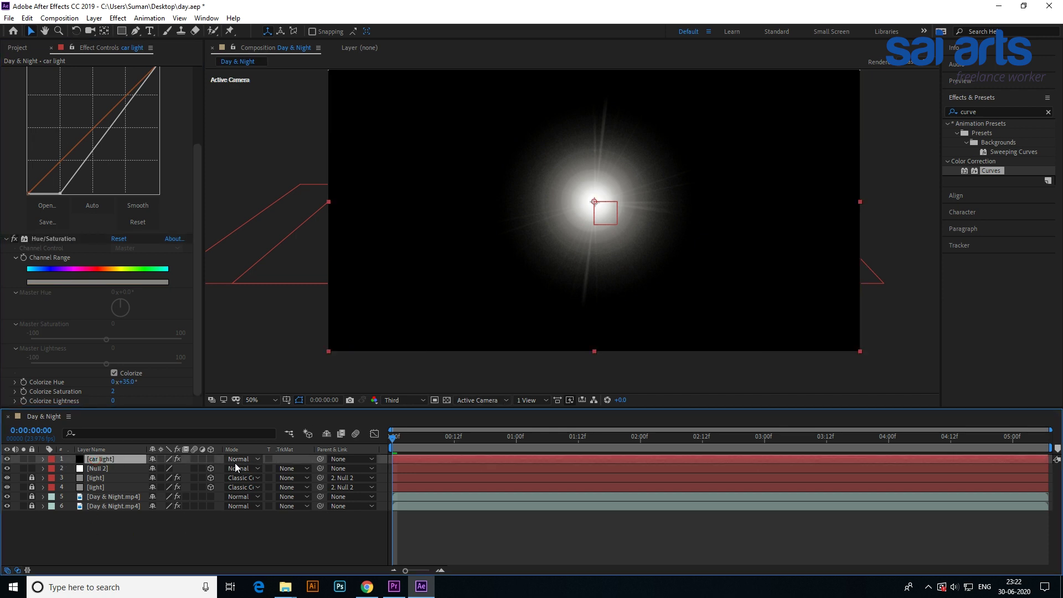
click(256, 459)
click(257, 458)
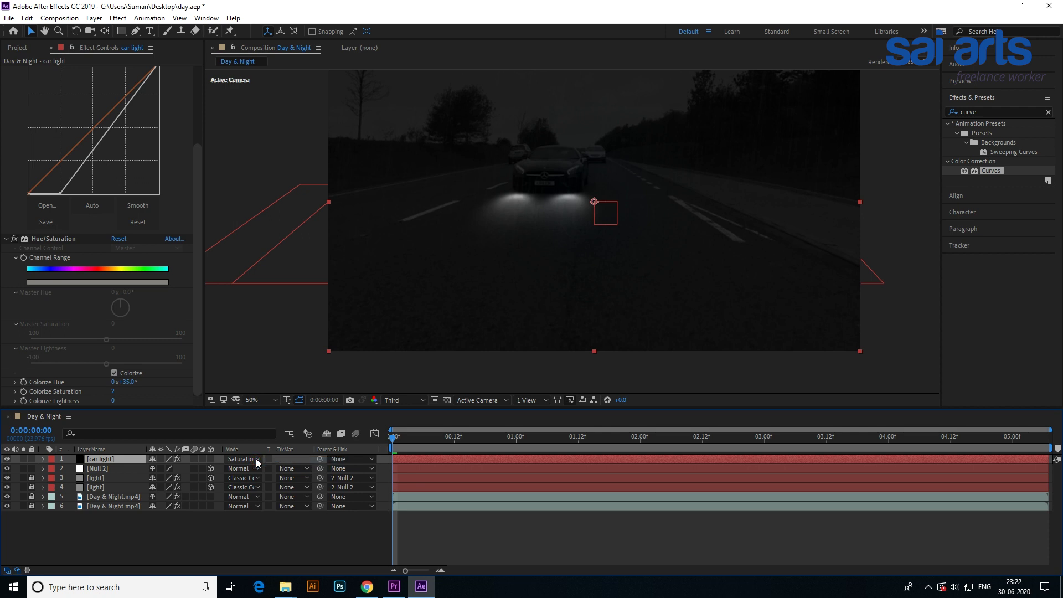
Blend car light with Add, shrink it to 19%, and place it on the right headlight.
click(256, 460)
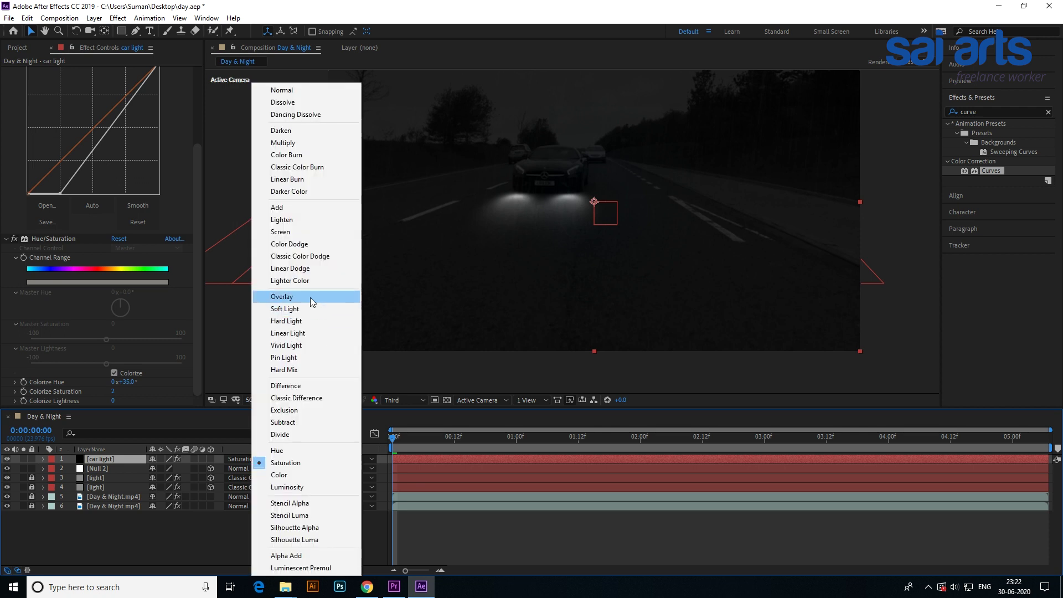
click(280, 207)
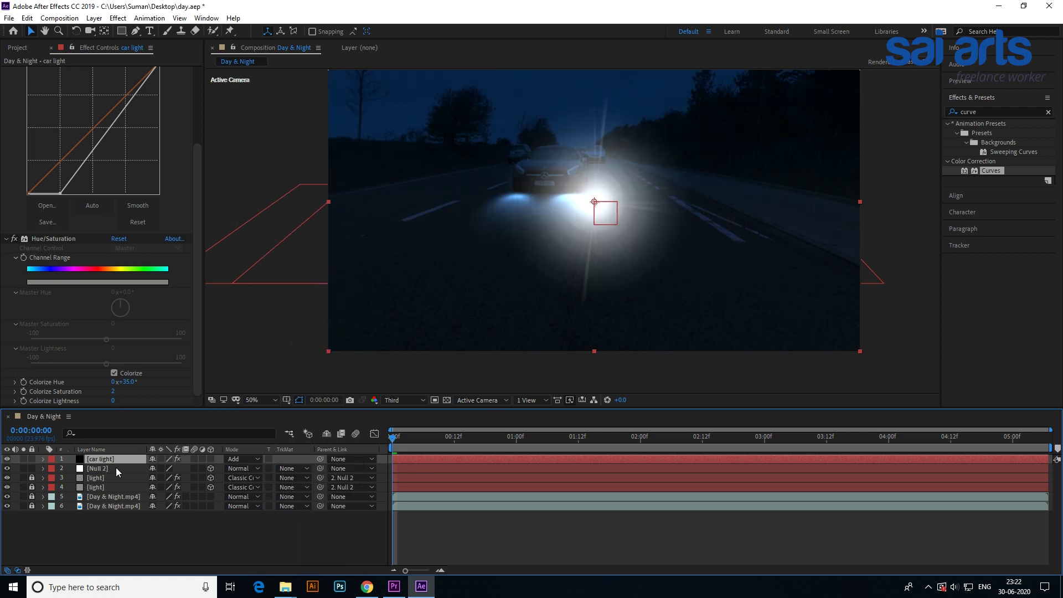
key(s)
drag(185, 472, 154, 479)
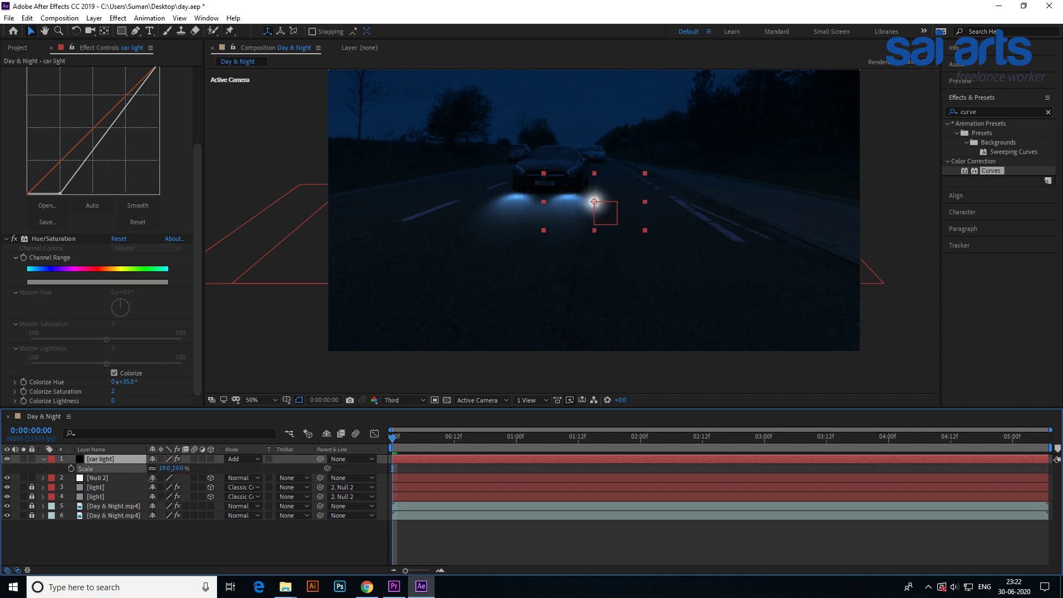
scroll(565, 181, up, 5)
scroll(570, 191, down, 2)
drag(575, 199, 512, 88)
Set the glow's scale to 15% and duplicate the car light layer.
scroll(498, 224, down, 2)
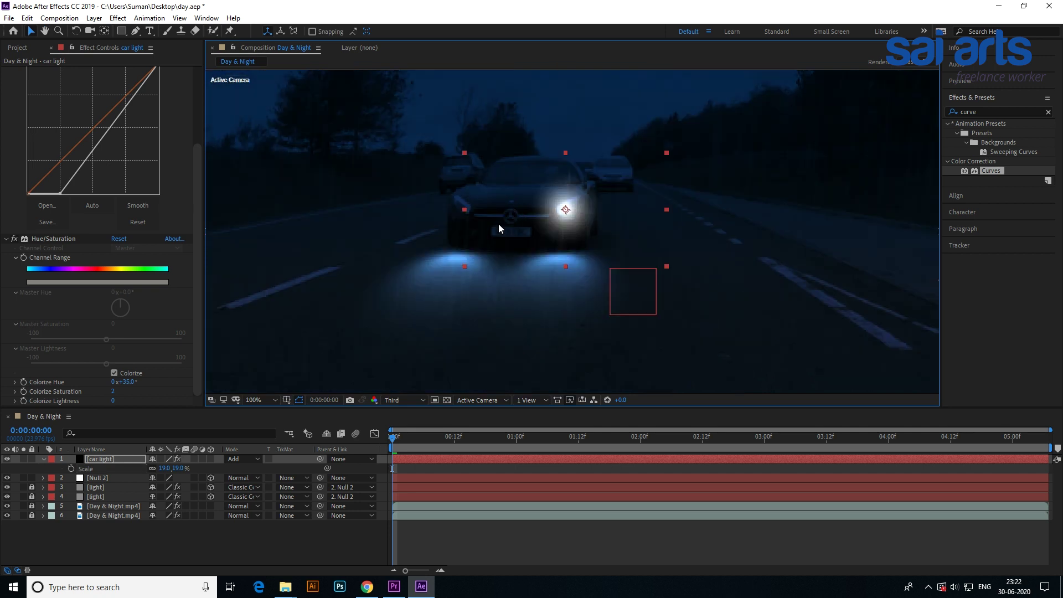
click(498, 223)
scroll(487, 228, down, 4)
scroll(573, 222, up, 4)
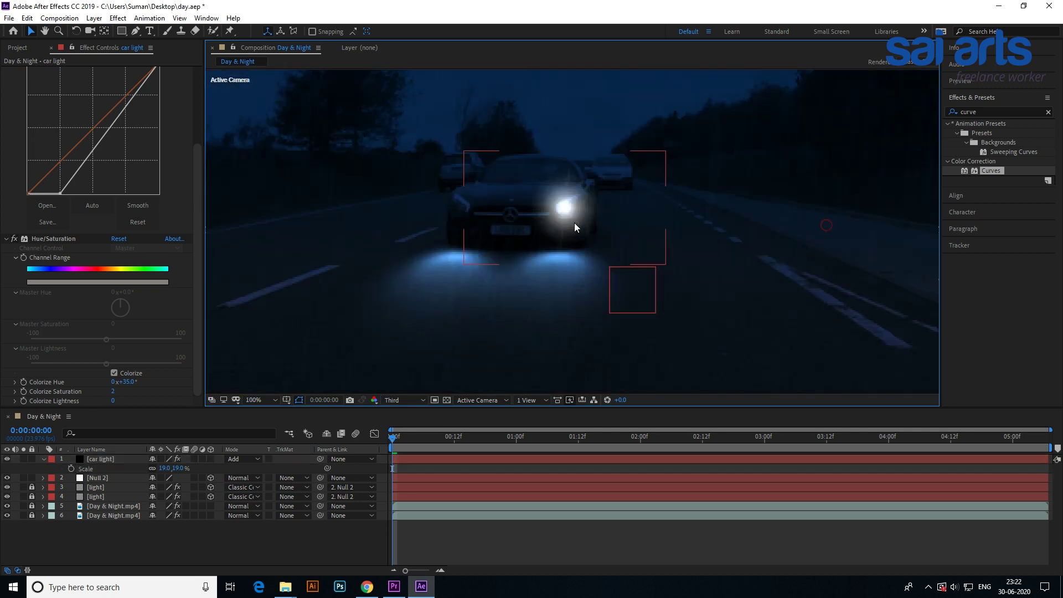
click(567, 213)
click(164, 469)
key(Return)
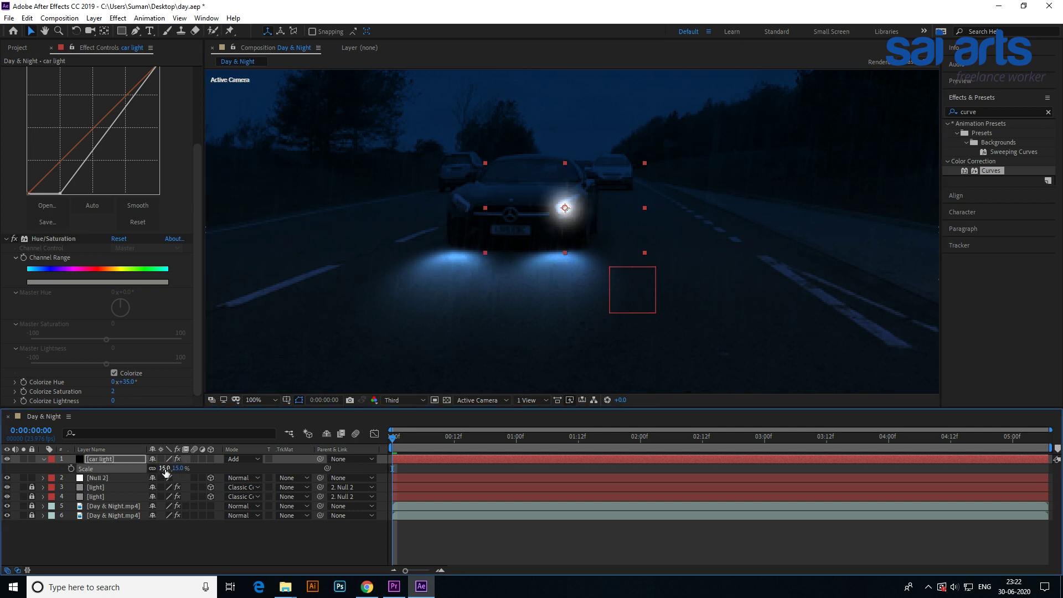
click(105, 459)
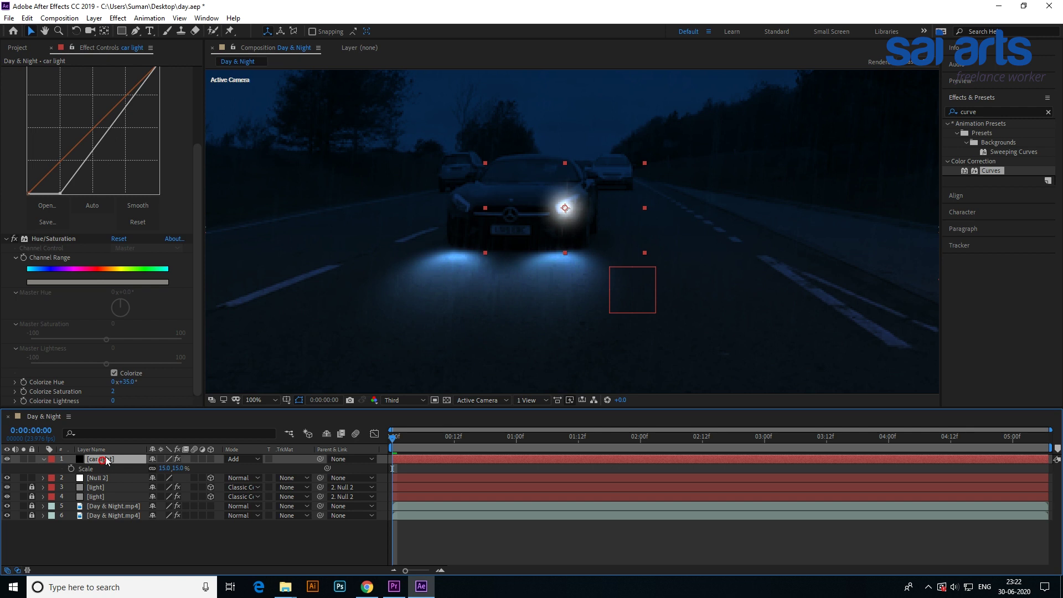
key(ctrl+d)
Move the copied glow onto the left headlight and set its scale to 13%.
drag(567, 215, 465, 215)
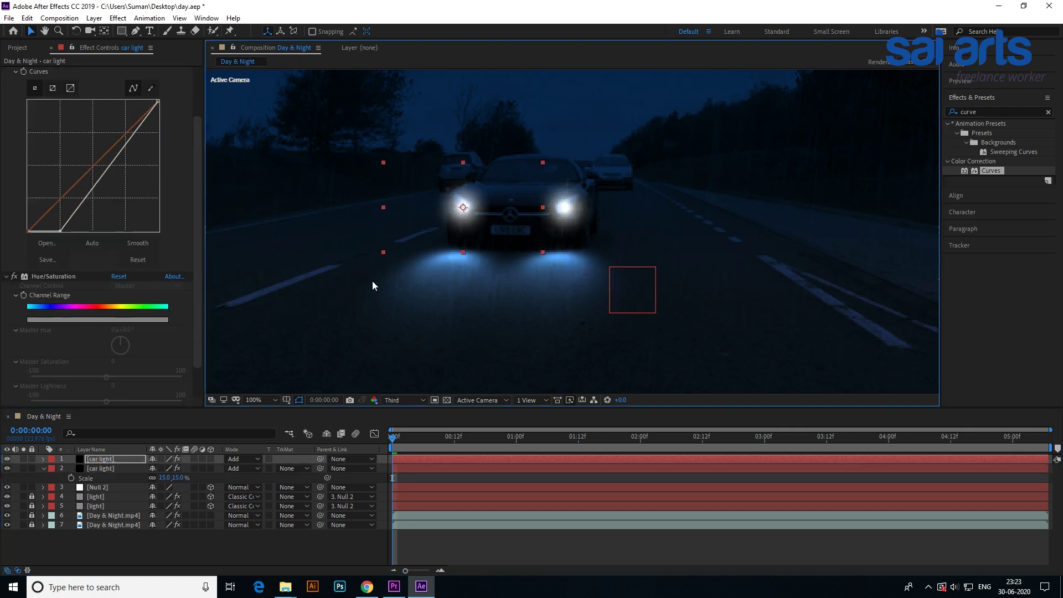
click(113, 464)
key(s)
click(163, 467)
text(13)
key(Return)
key(comma)
key(comma)
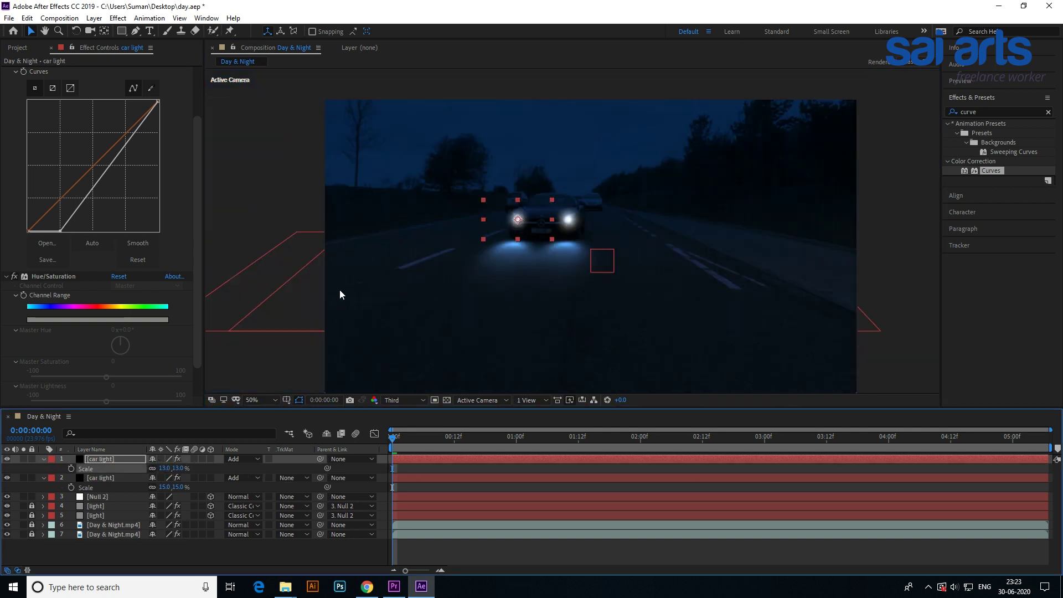
Select both car light layers and show Position alongside Scale with Shift+P.
click(557, 263)
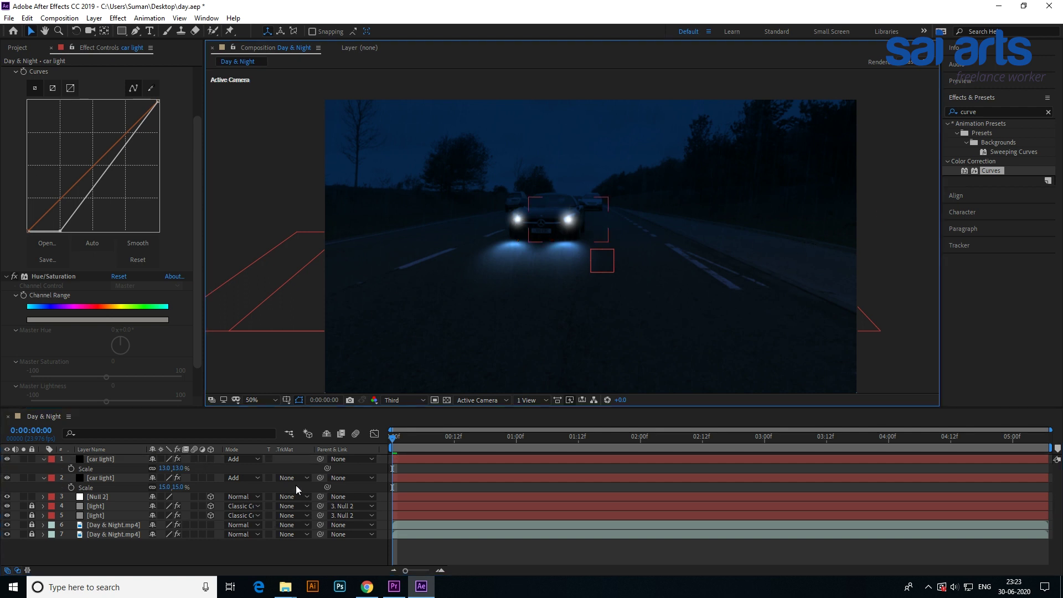
click(97, 479)
ctrl+click(100, 460)
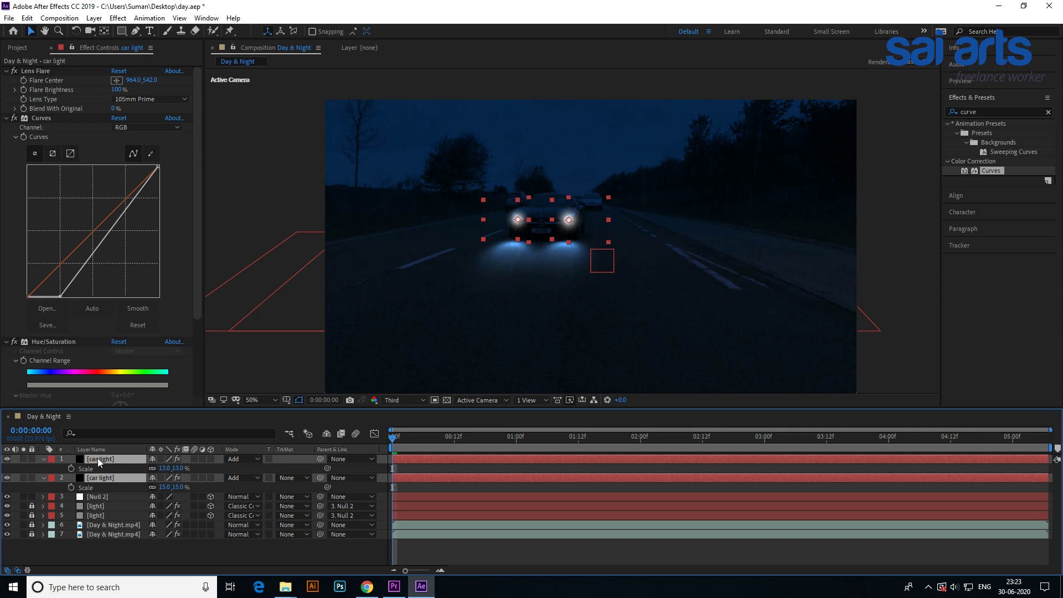
key(shift+p)
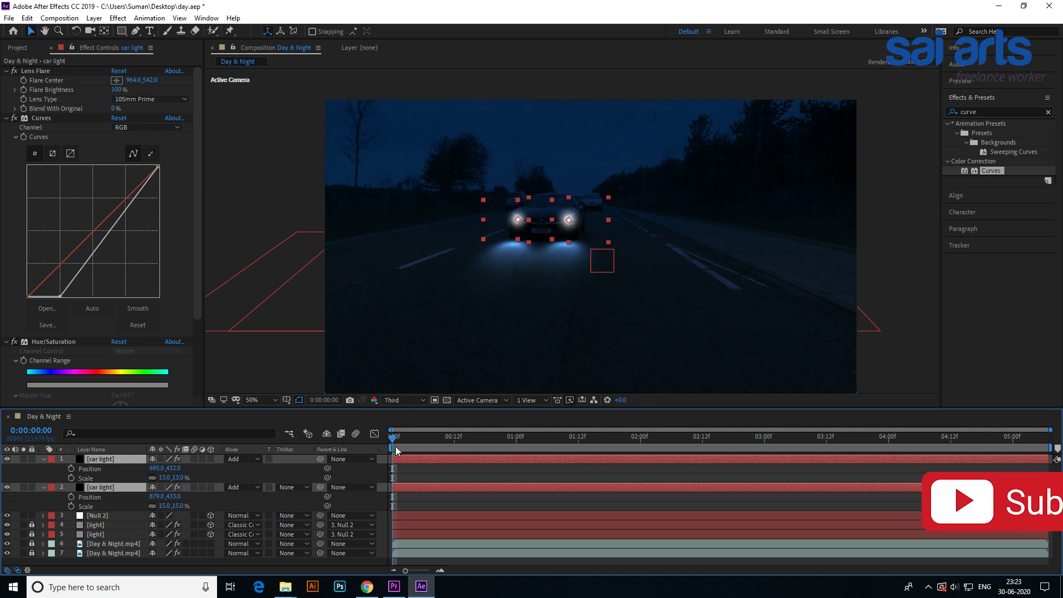
Turn on Position and Scale stopwatches for both car light glows.
click(71, 469)
click(72, 496)
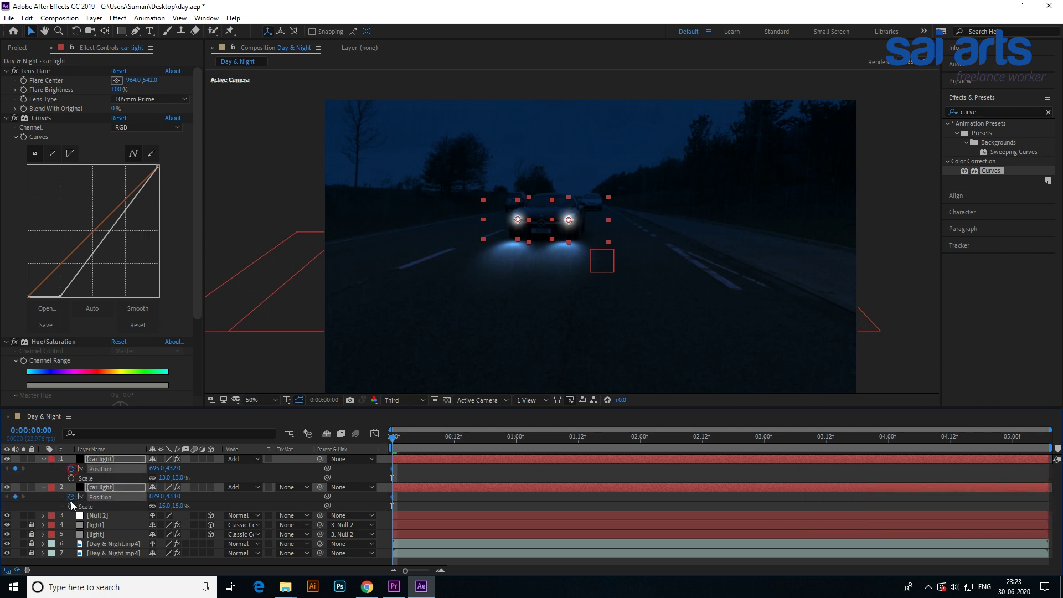
click(69, 505)
click(71, 478)
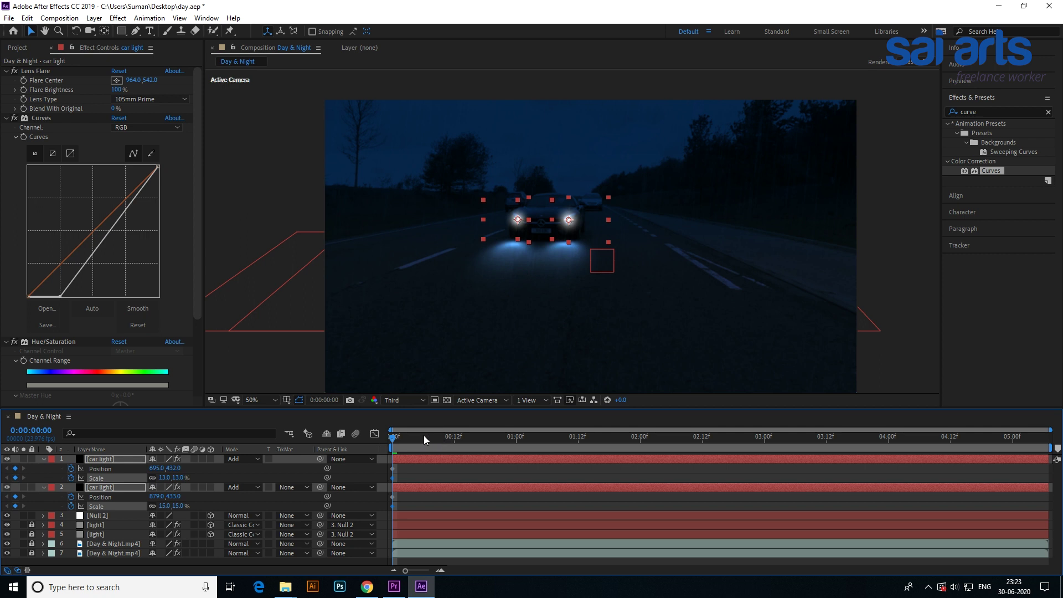
click(224, 354)
click(97, 487)
click(7, 487)
click(6, 487)
Key the second glow onto the right headlight over the next few frames.
key(space)
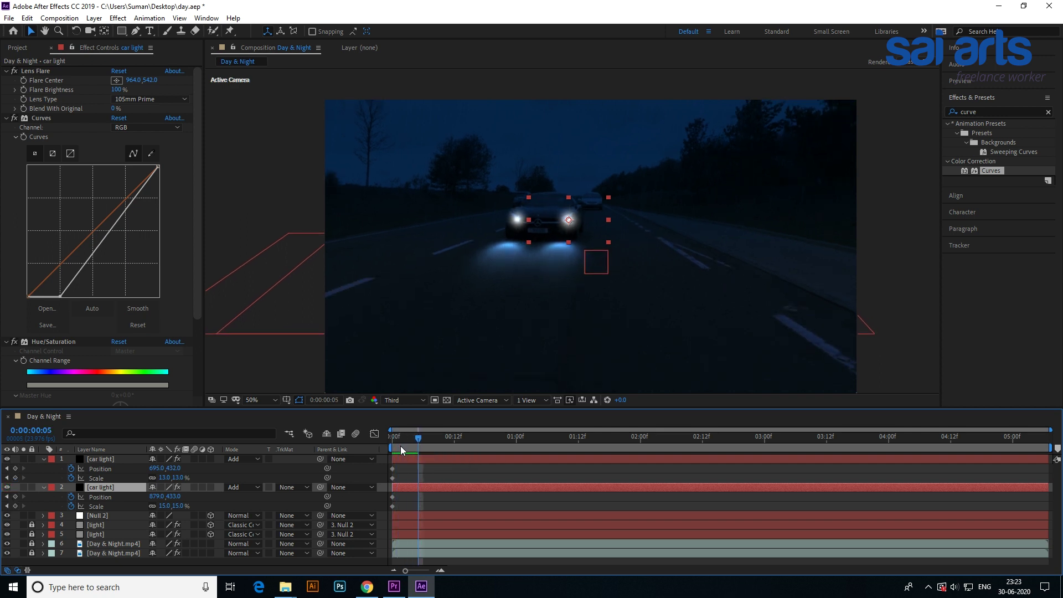
scroll(586, 221, up, 3)
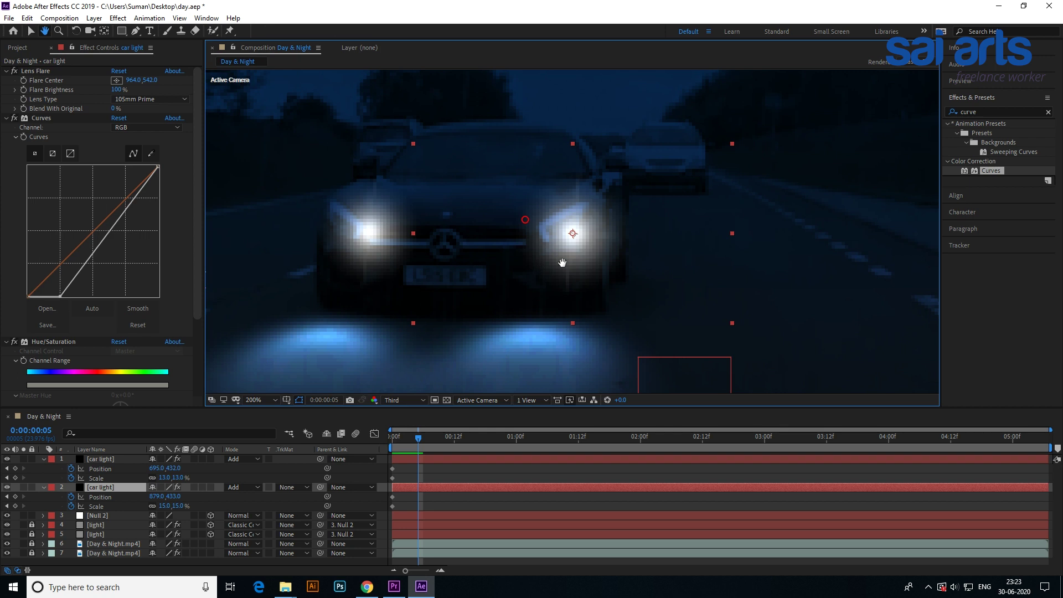
scroll(569, 236, up, 3)
drag(578, 240, 548, 230)
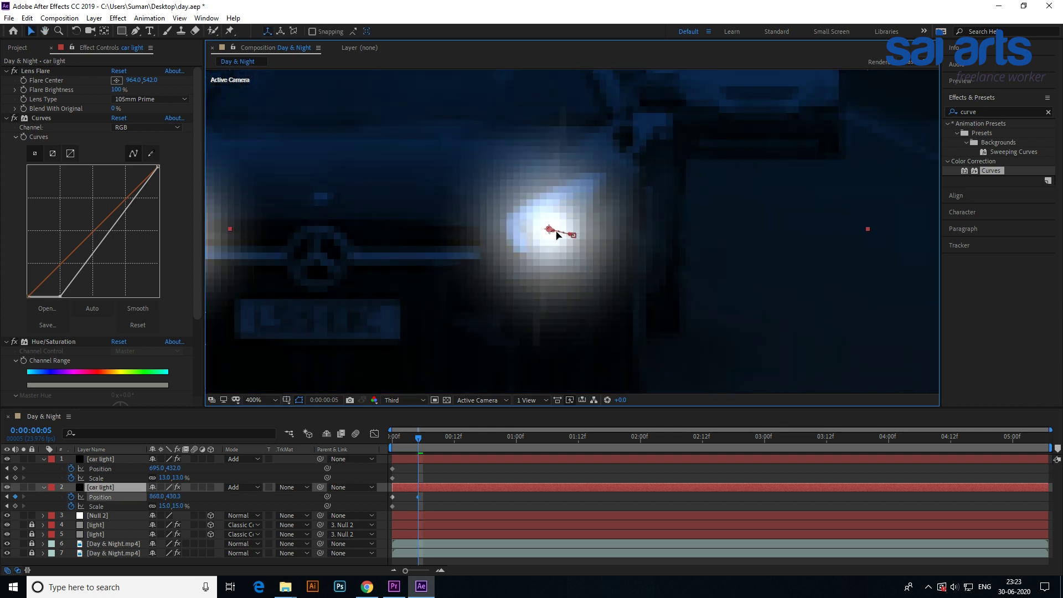
key(Page_Down)
Keep the second glow on the headlight through 1:11, then return to the composition start.
key(Page_Down)
key(Page_Down)
key(Page_Down)
key(Page_Down)
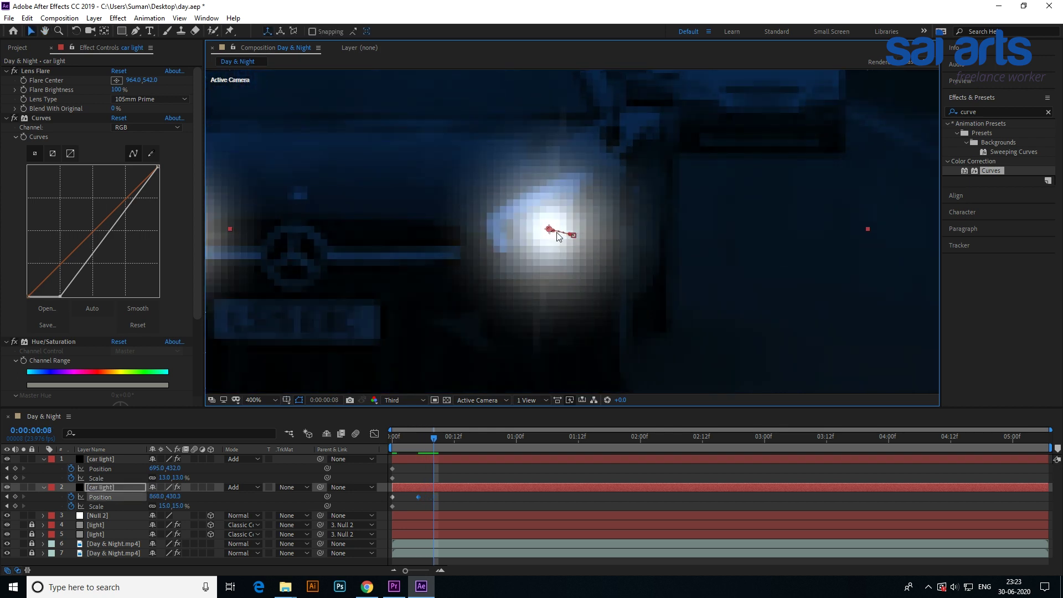
drag(561, 249, 395, 296)
key(Page_Down)
key(Page_Down)
key(Page_Down)
key(Page_Down)
key(Page_Down)
key(Page_Down)
key(Page_Down)
key(Page_Down)
key(Page_Down)
key(Page_Down)
key(Page_Down)
key(Page_Down)
key(Page_Down)
key(Page_Down)
key(Page_Down)
key(Page_Down)
key(Page_Down)
key(Page_Down)
key(Page_Down)
key(Page_Down)
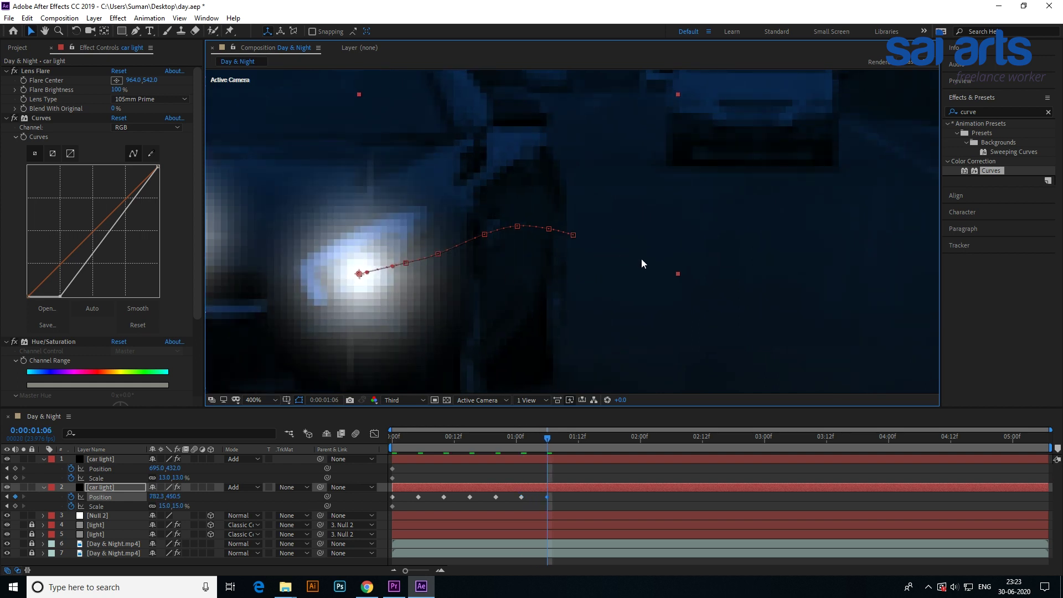
key(Page_Down)
key(Page_Down)
key(Page_Down)
key(Page_Down)
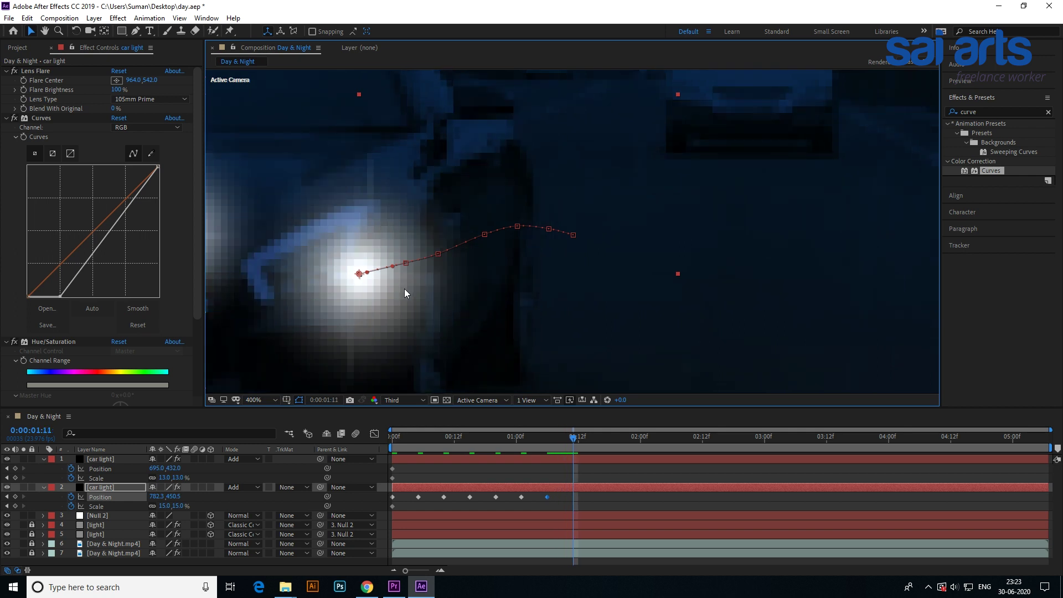
key(Page_Down)
drag(399, 289, 335, 295)
key(/)
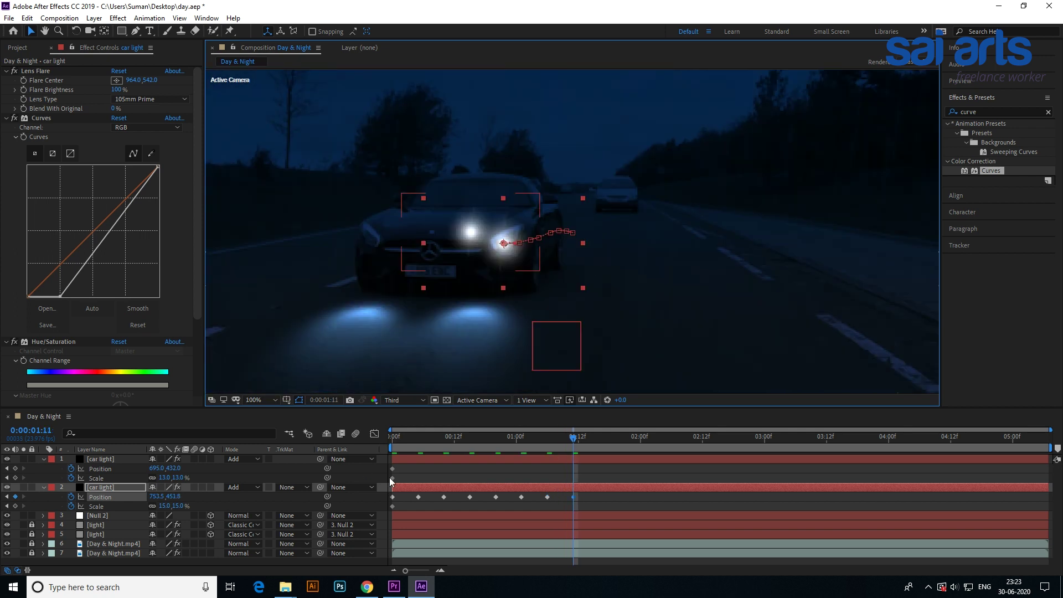
click(572, 431)
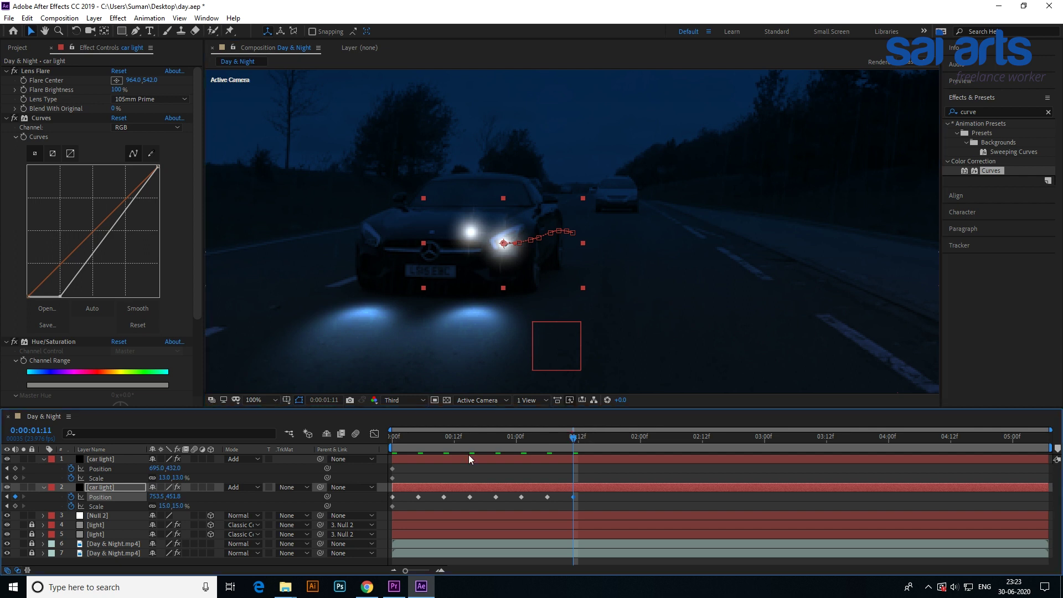
key(Home)
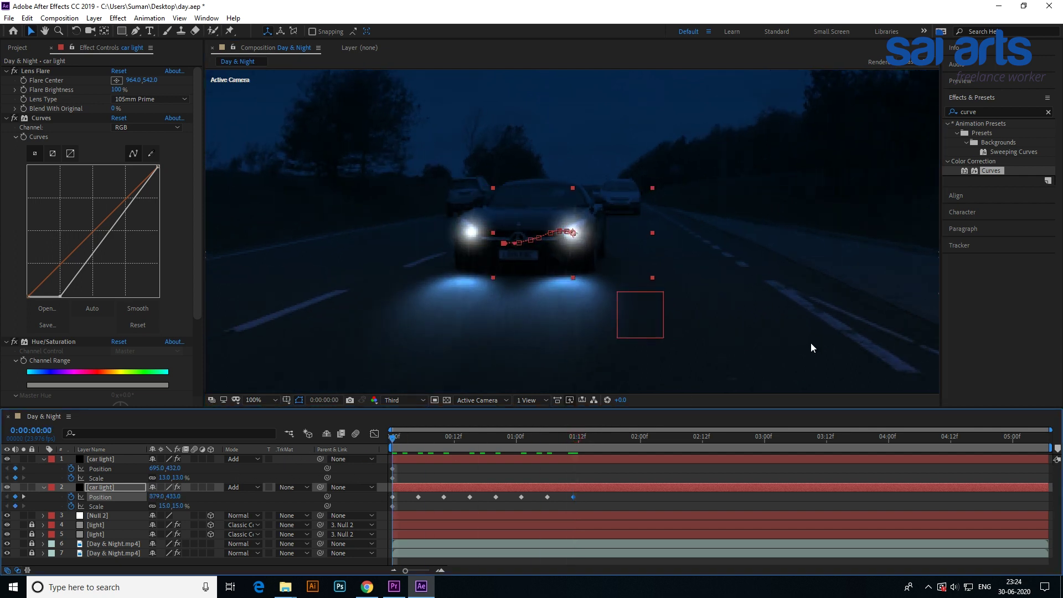
Keyframe the first glow's position onto the left headlight at frames 5, 10, 15 and 20.
click(108, 459)
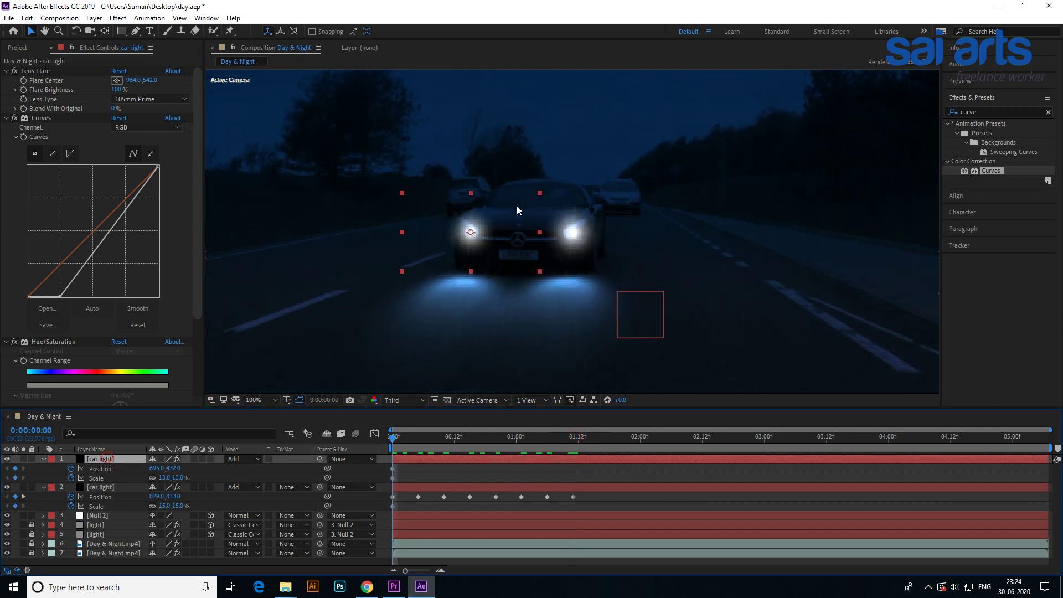
scroll(518, 209, up, 4)
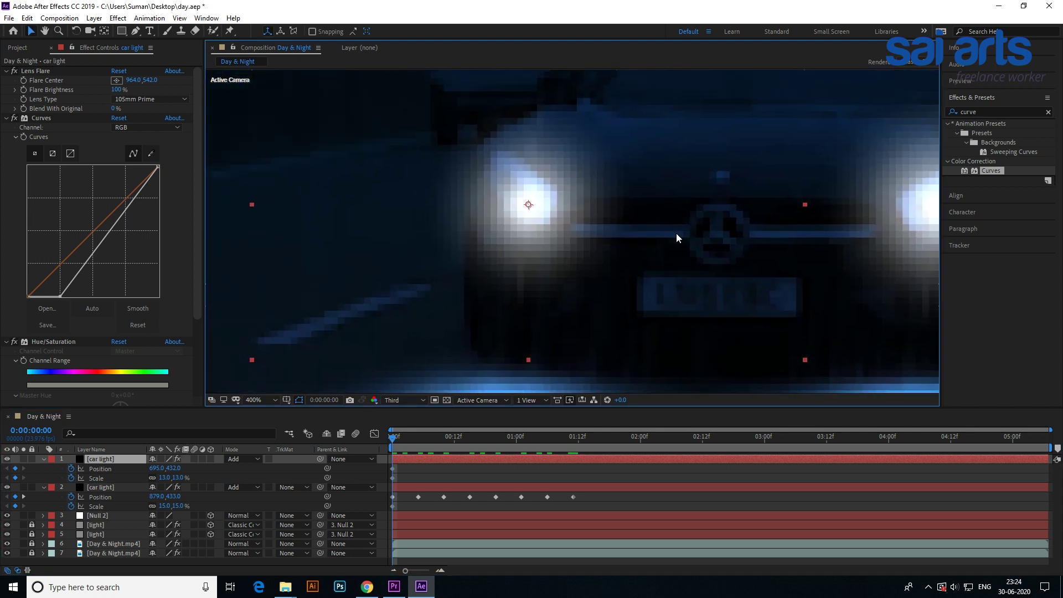
key(space)
drag(523, 212, 481, 204)
key(Page_Down)
key(Page_Down)
key(Page_Down)
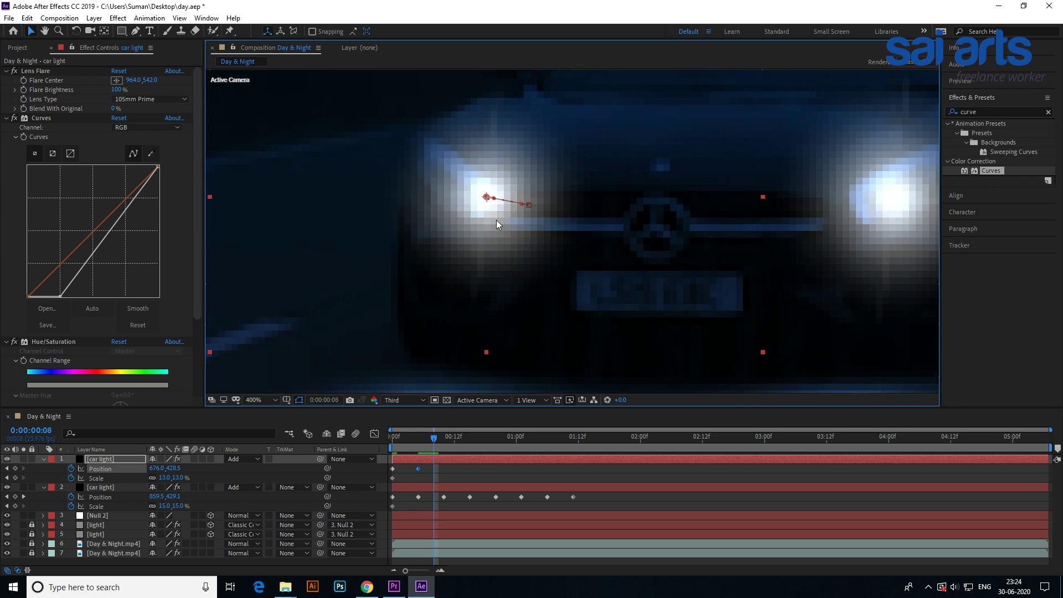
key(Page_Down)
key(Page_Down)
drag(483, 217, 443, 213)
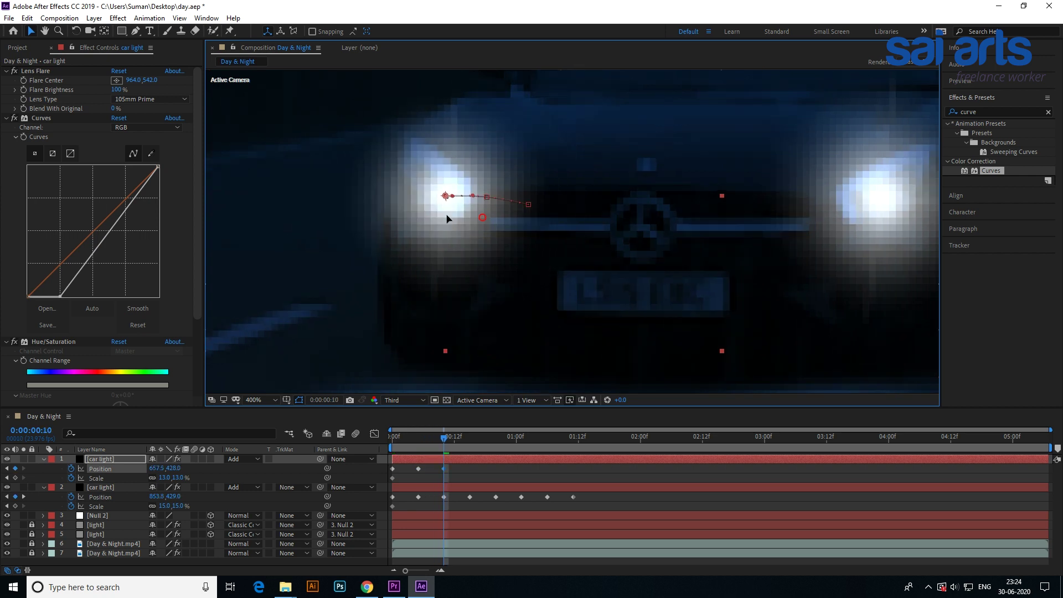
key(Page_Down)
key(Page_Down)
key(Page_Down)
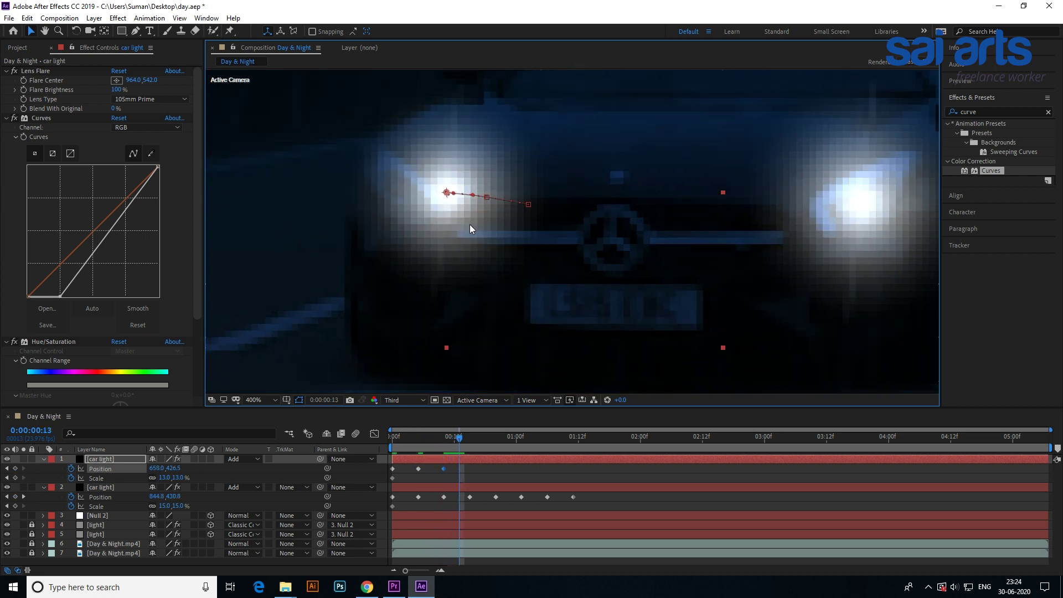
key(Page_Down)
key(Page_Down)
drag(466, 235, 414, 237)
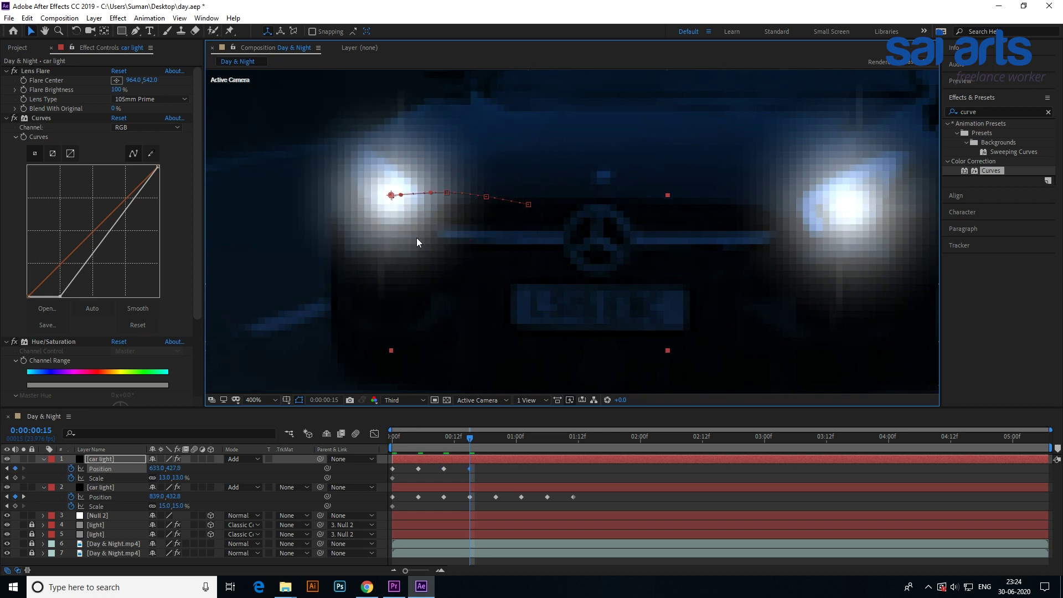
key(Page_Down)
key(Page_Down)
key(Page_Down)
key(Page_Down)
key(Page_Down)
drag(433, 239, 373, 251)
Continue tracking the left headlight with the first glow at 1:01, 1:06 and 1:11.
key(Page_Down)
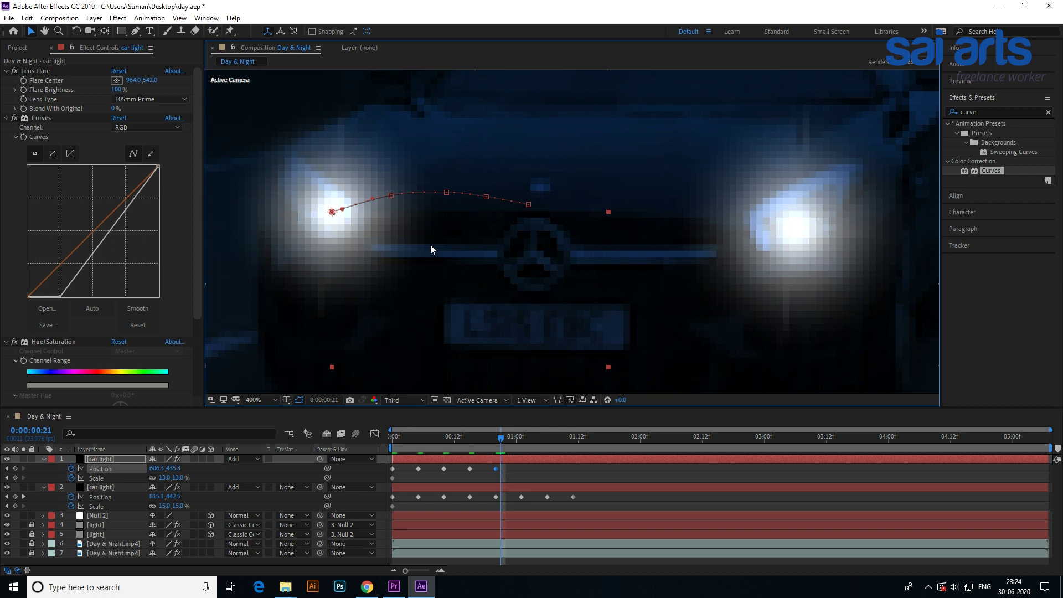
key(Page_Down)
key(Page_Down)
key(Page_Down)
key(Page_Down)
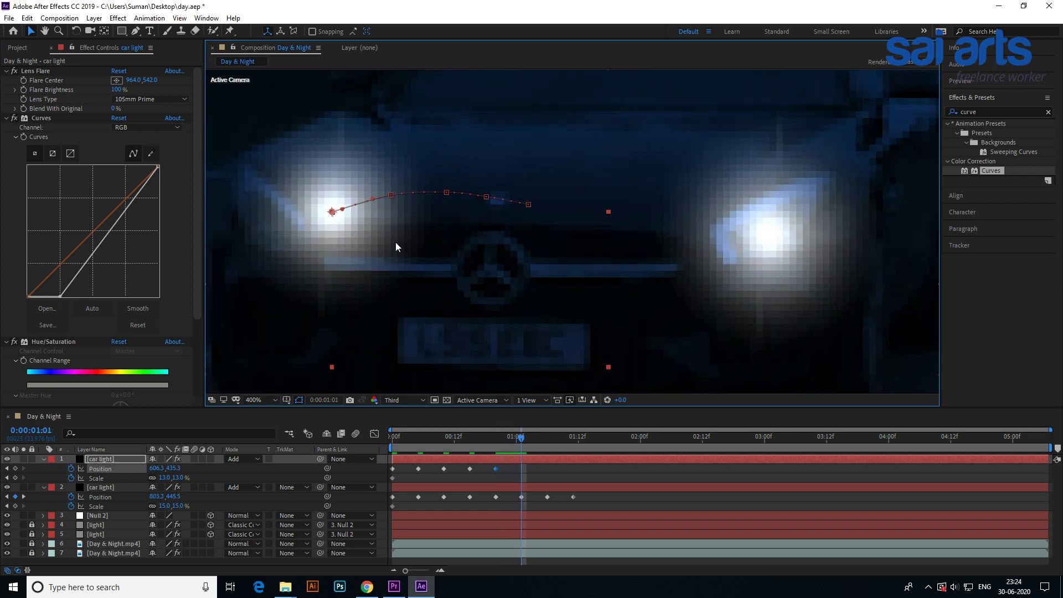
drag(396, 240, 337, 250)
key(Page_Down)
key(Page_Down)
key(Page_Down)
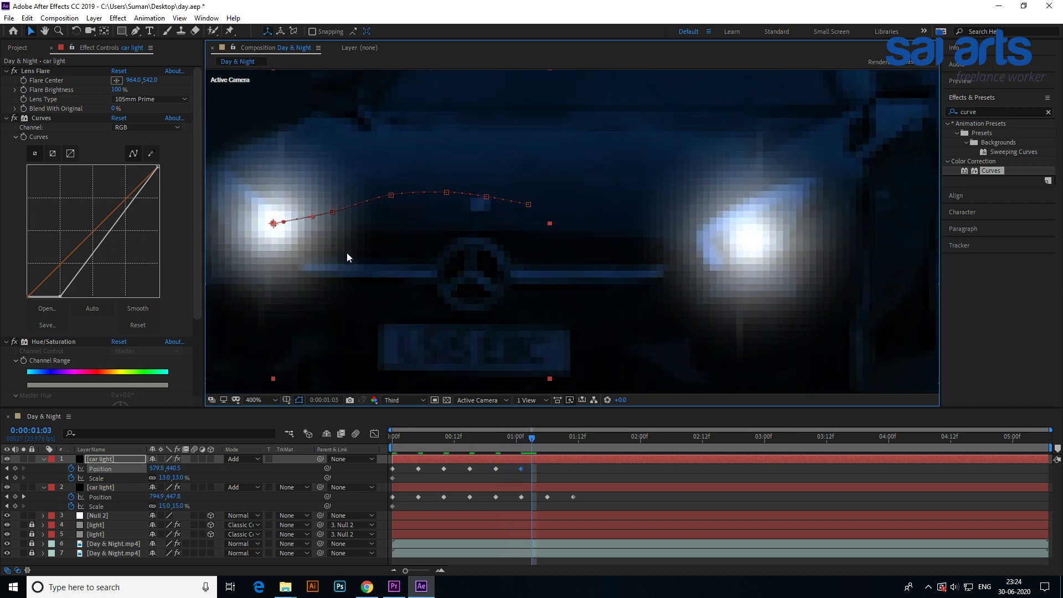
key(Page_Down)
key(Page_Down)
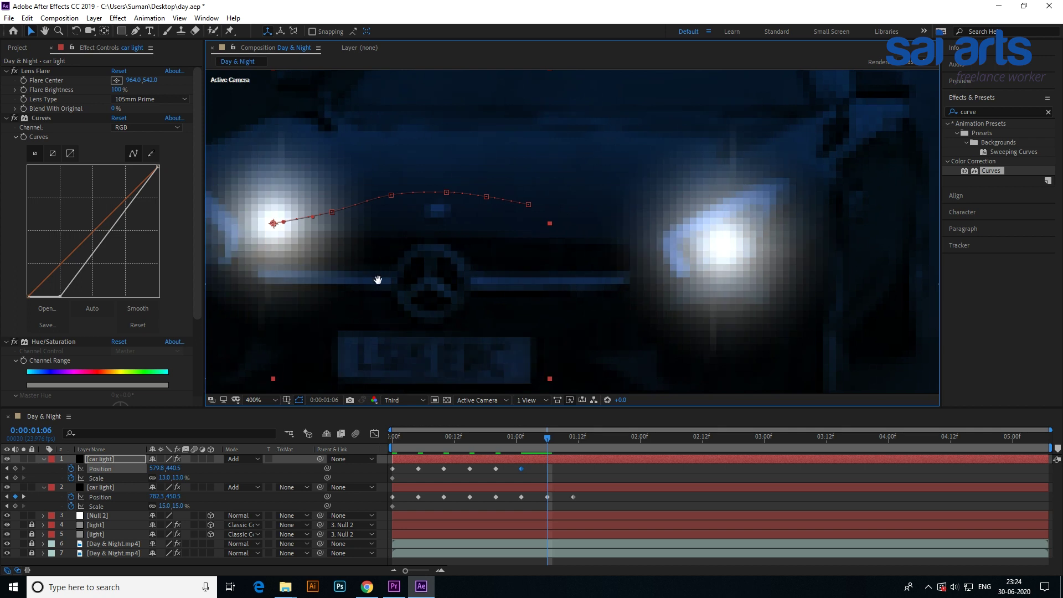
key(h)
drag(362, 286, 607, 254)
key(v)
drag(560, 218, 495, 227)
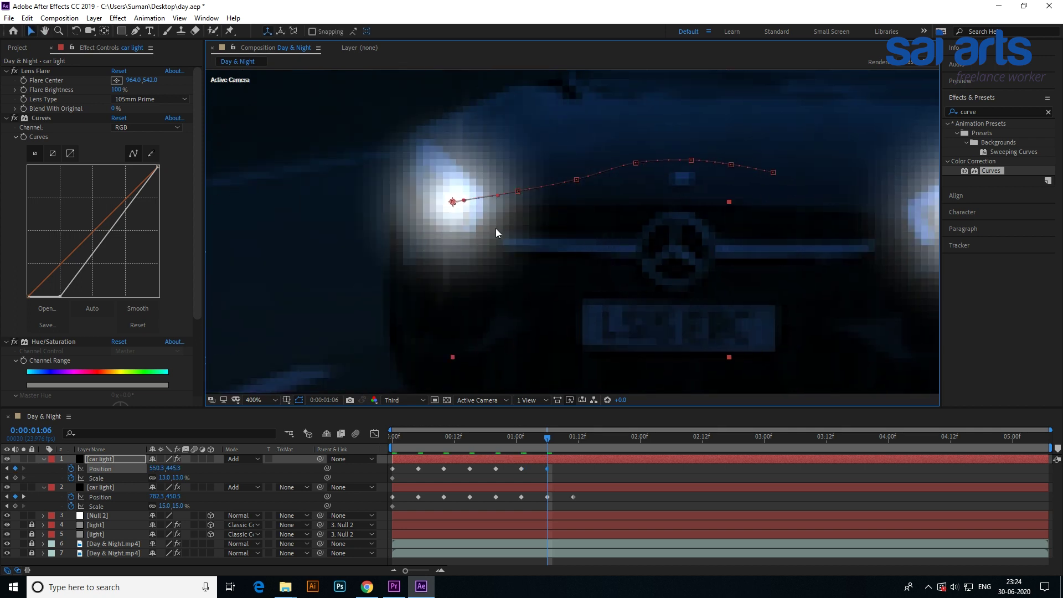
key(Page_Down)
key(Page_Down)
key(Page_Down)
key(Page_Down)
key(Page_Down)
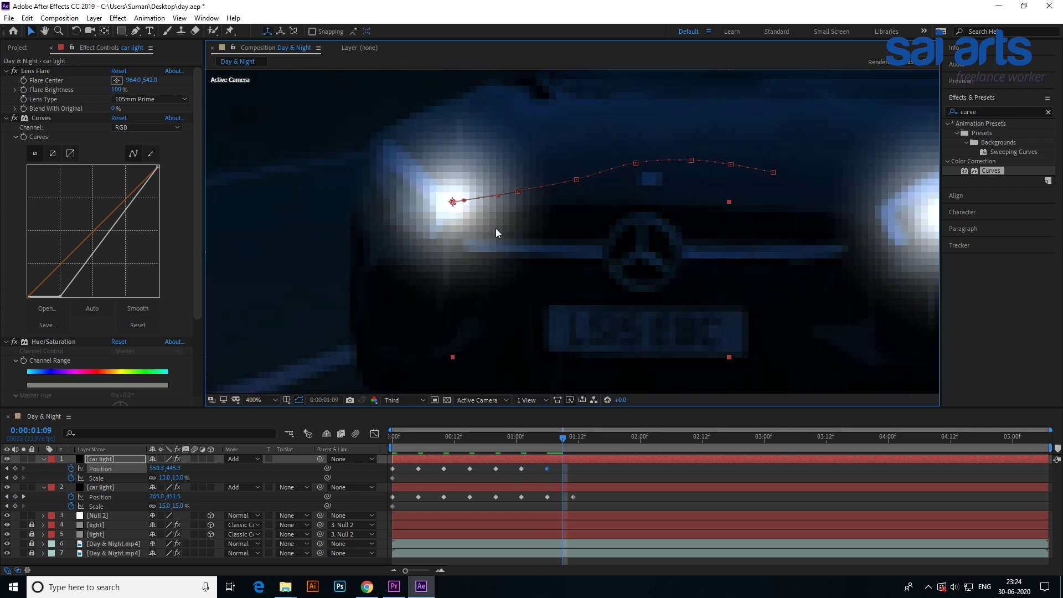
drag(483, 243, 414, 246)
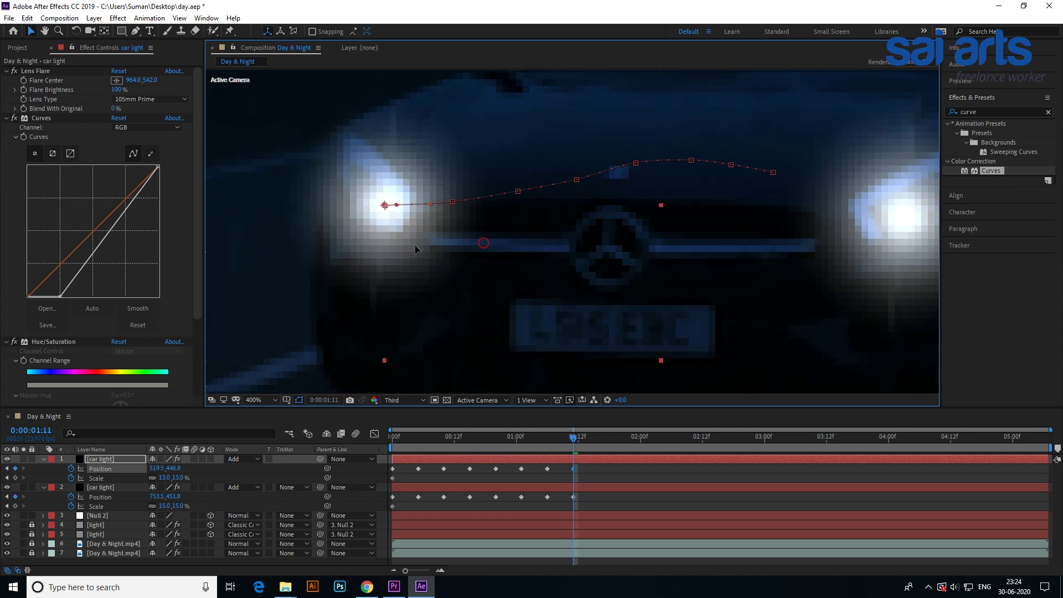
scroll(576, 247, down, 4)
scroll(554, 222, down, 4)
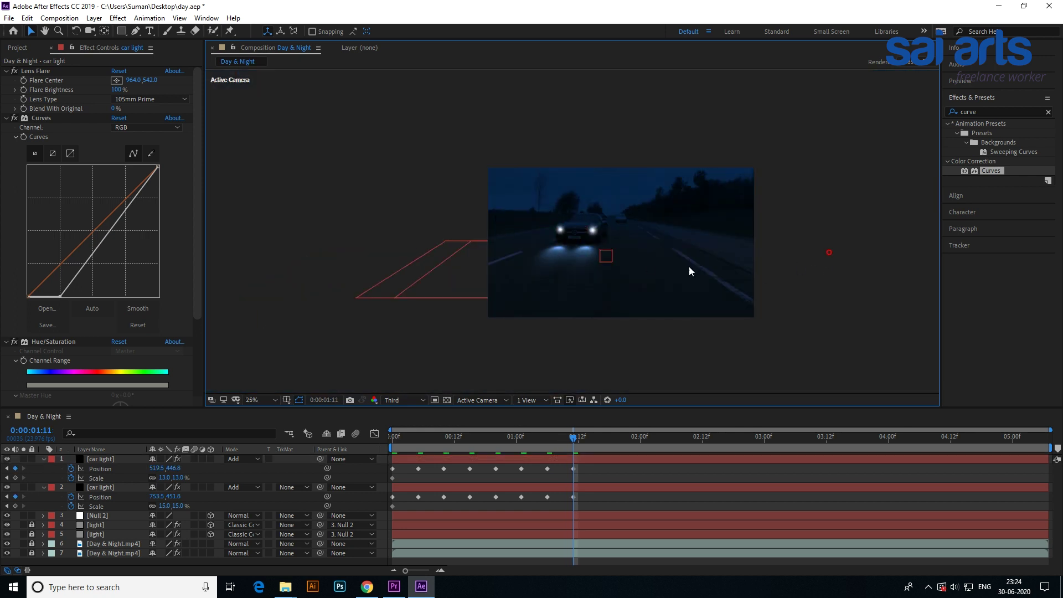
scroll(642, 288, up, 2)
drag(576, 443, 495, 446)
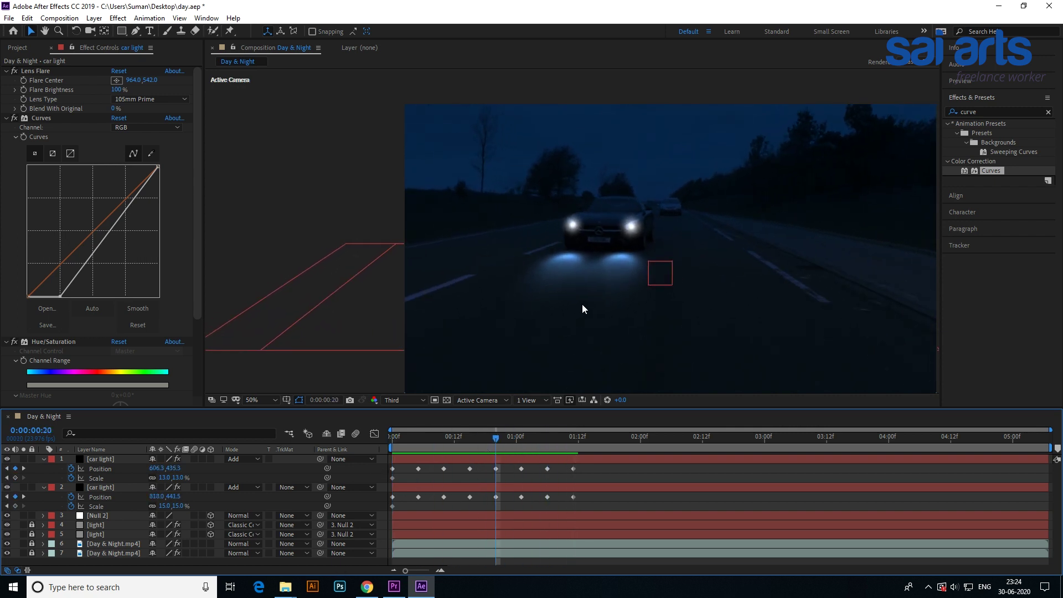